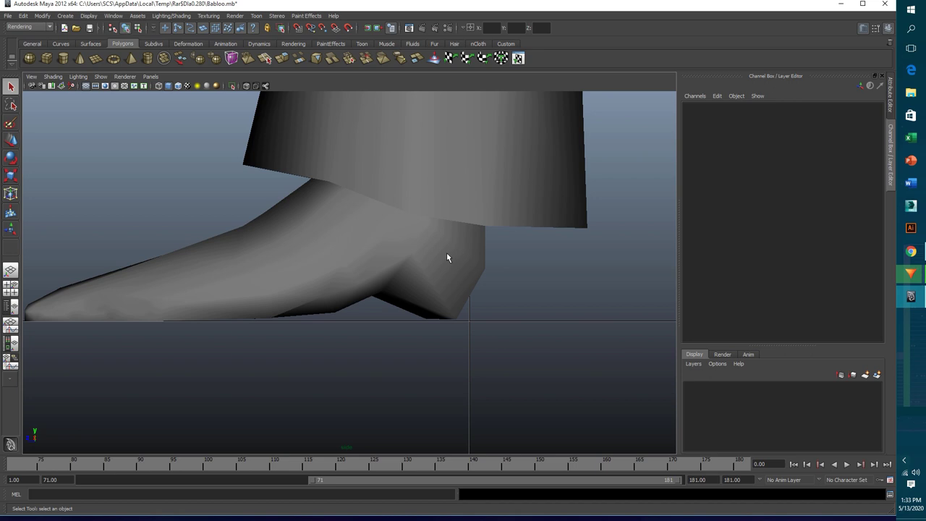
- Pan and zoom the side view onto the character, switch to wireframe, and bring the feet into view
mouse_move(368, 196)
alt+middle_down()
mouse_move(364, 310)
mouse_move(389, 291)
alt+middle_up()
scroll(391, 290, up, 2)
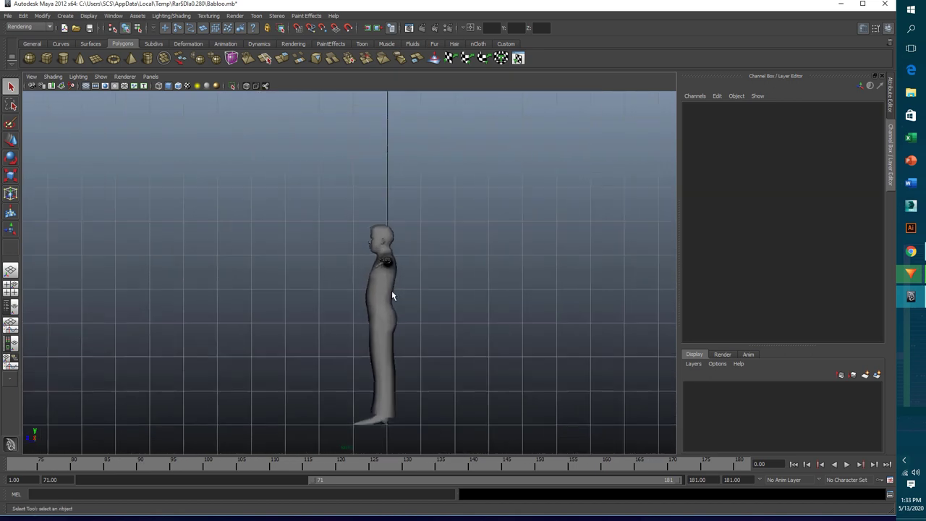
scroll(391, 290, up, 1)
scroll(391, 290, up, 1)
key(4)
alt+middle_drag(423, 340, 424, 271)
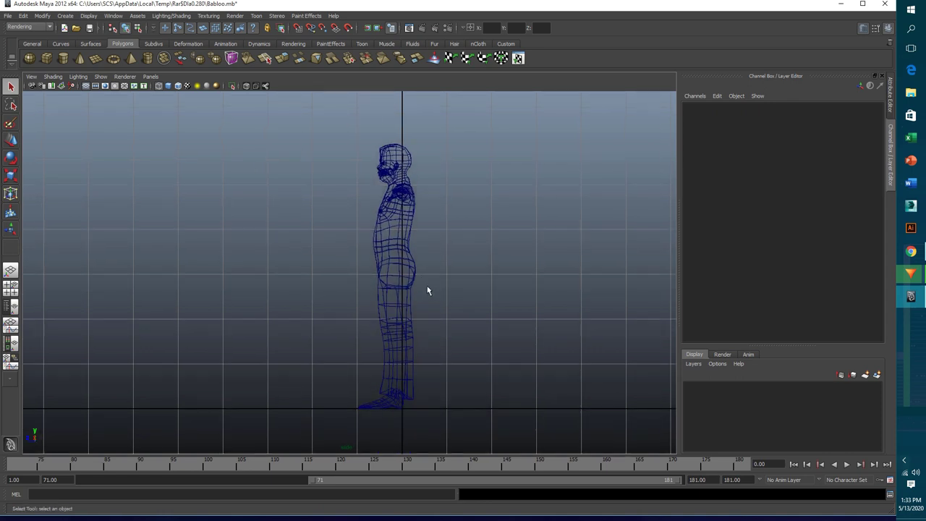
- Switch to the Animation menu set and activate Skeleton > Joint Tool
click(32, 26)
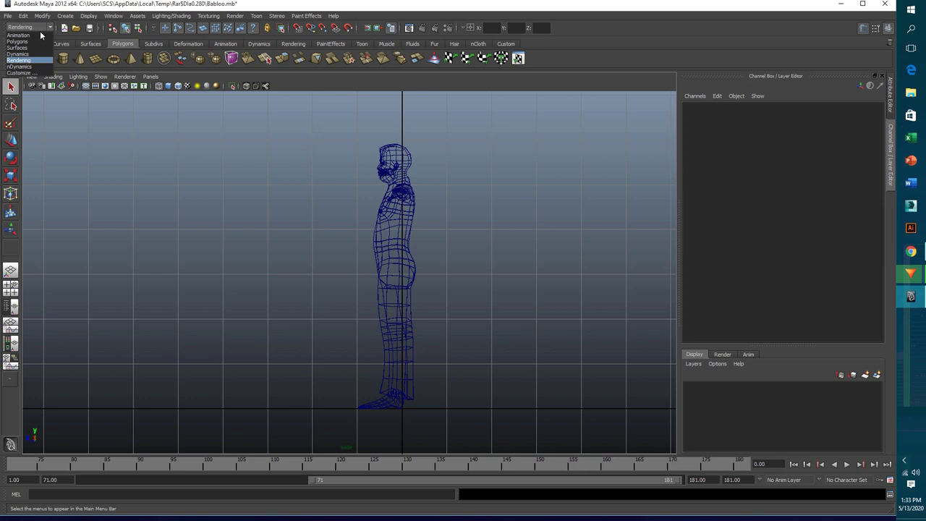
click(18, 35)
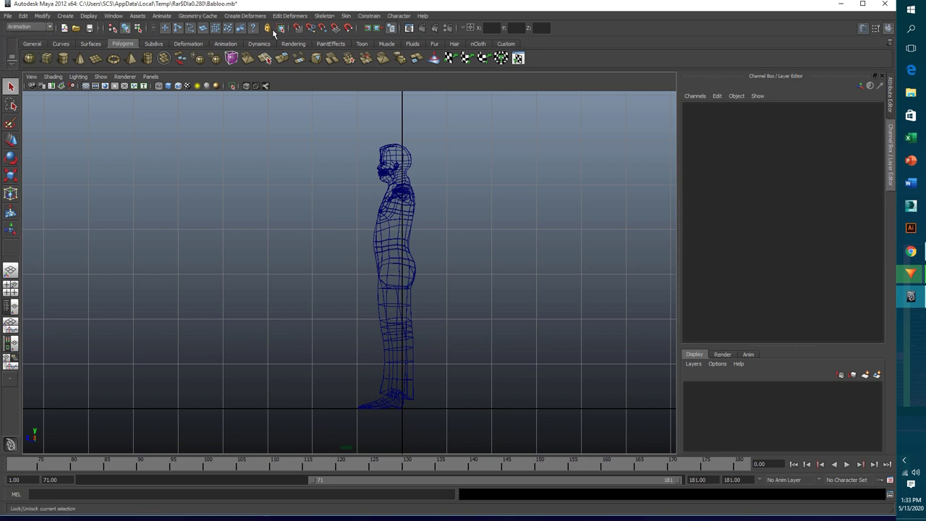
click(323, 16)
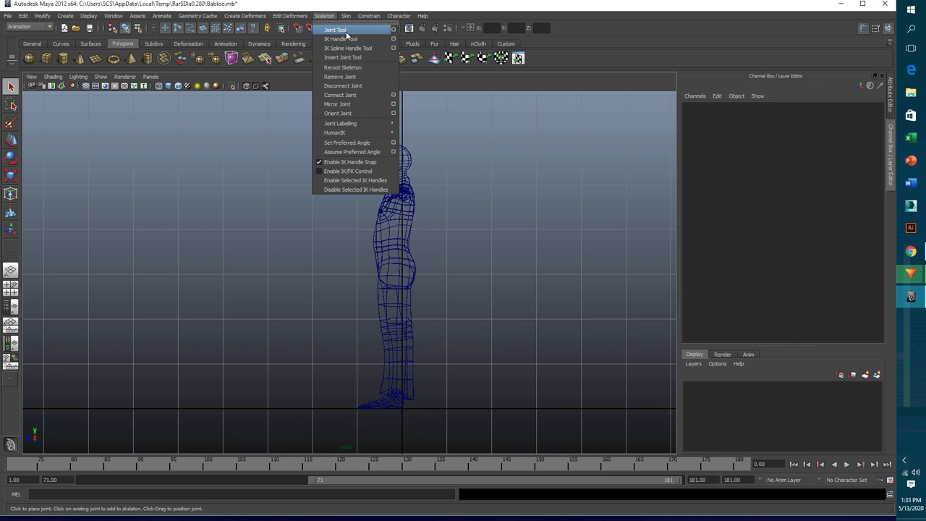
click(346, 32)
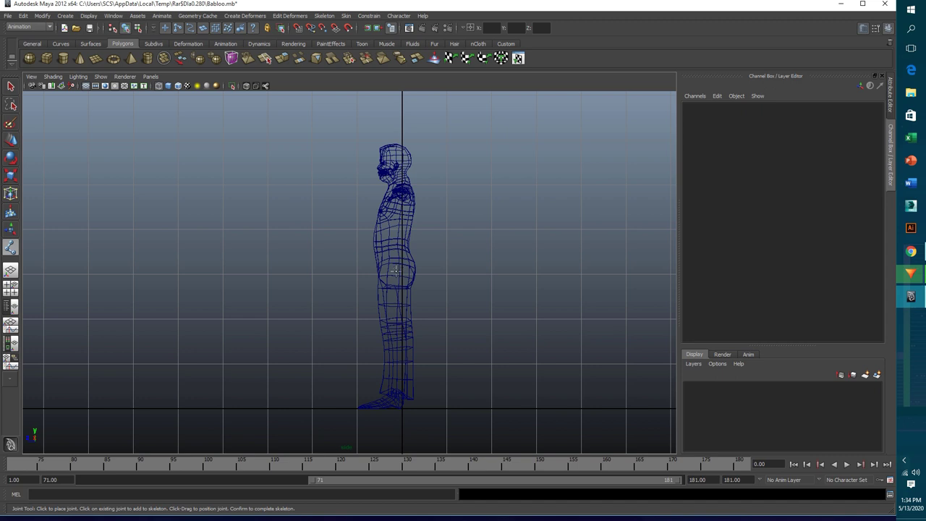
- Place a test joint in the body, undo it, and bring up the Display menu
drag(397, 268, 395, 311)
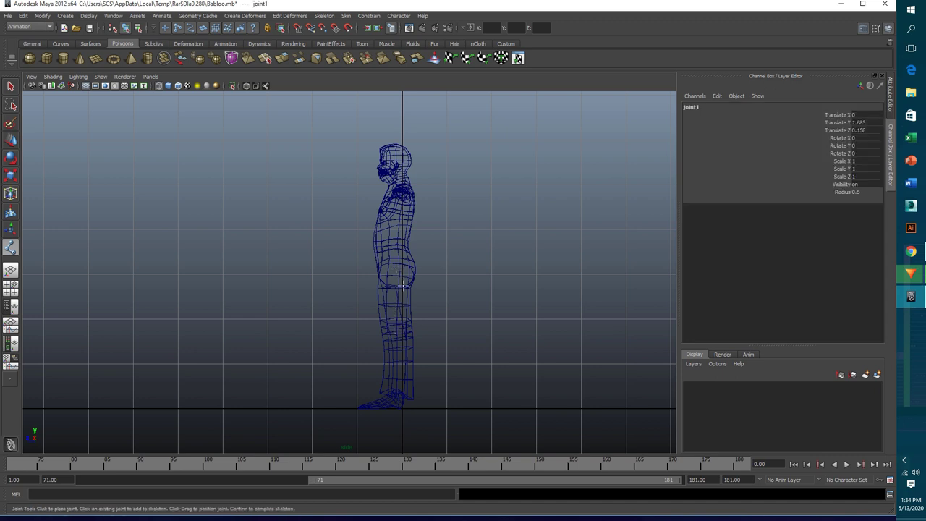
key(ctrl+z)
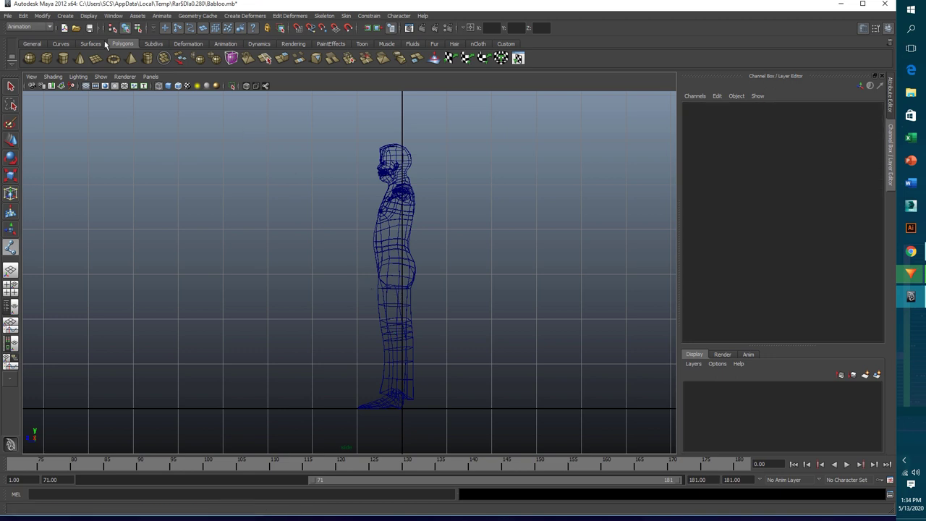
click(92, 16)
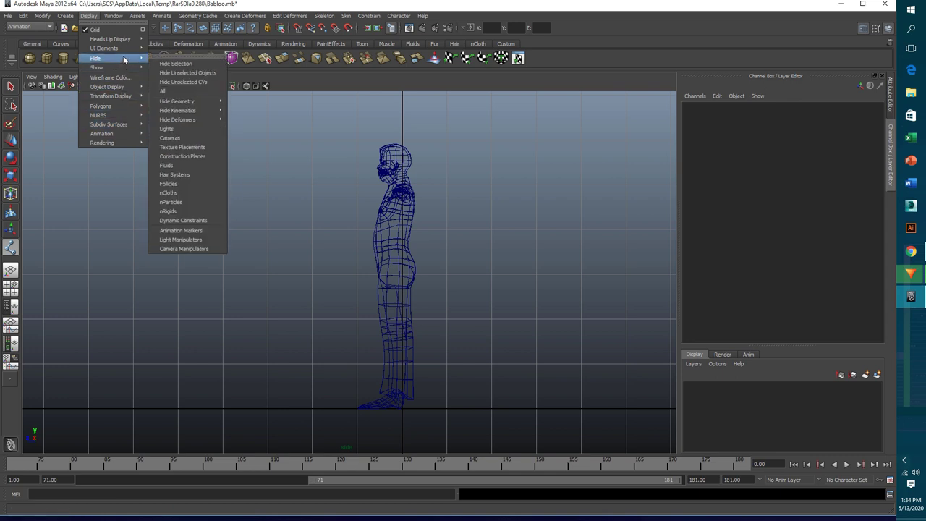
mouse_move(102, 134)
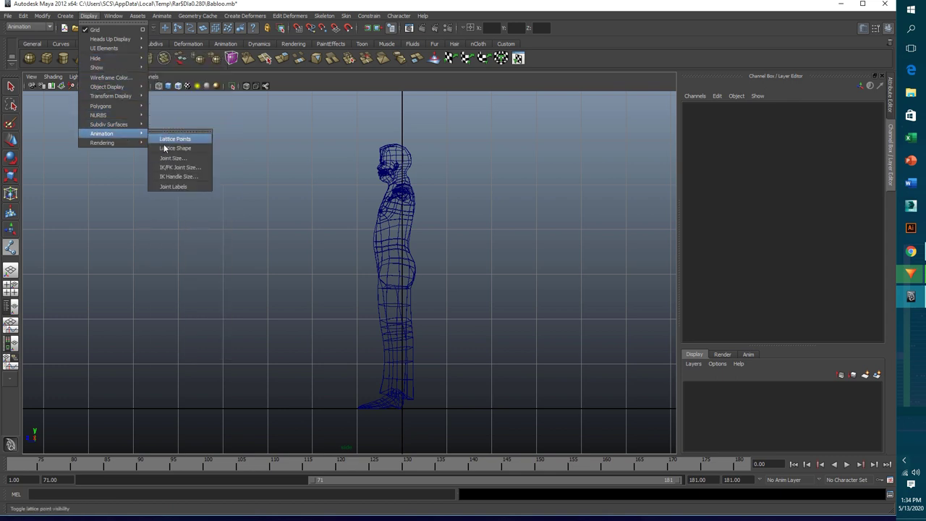
- Raise the joint display size to 4.90, then place joints at the hip and knee
click(168, 158)
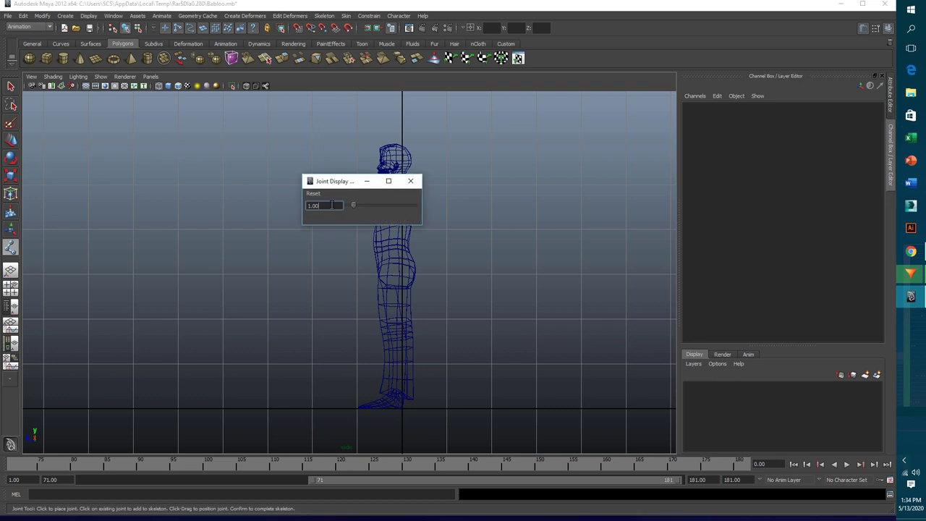
mouse_move(353, 205)
mouse_down()
mouse_move(406, 209)
mouse_move(396, 214)
mouse_up()
click(410, 181)
click(397, 265)
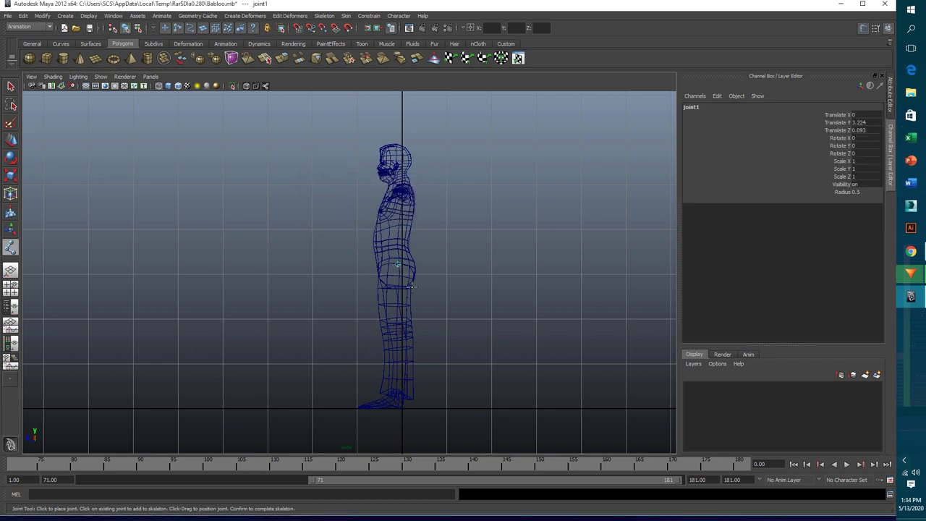
click(397, 337)
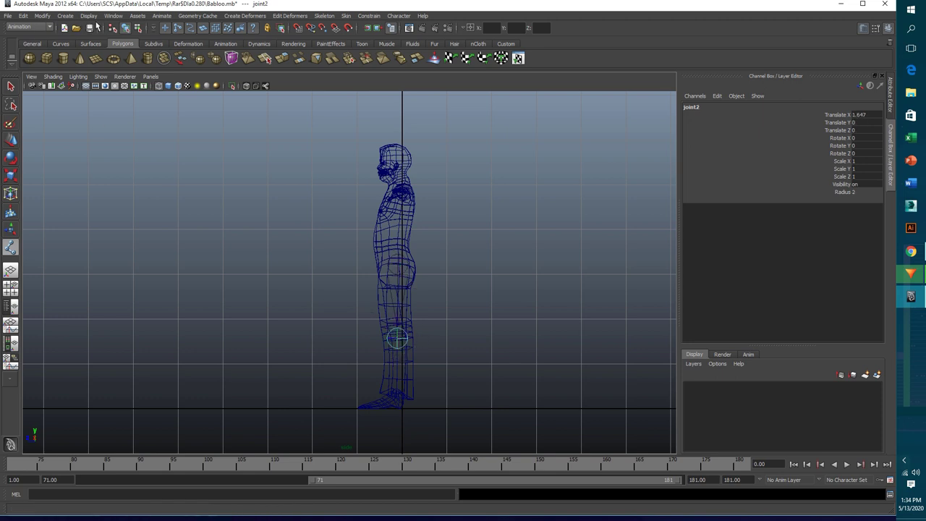
- Set the joint display size to 3
click(89, 15)
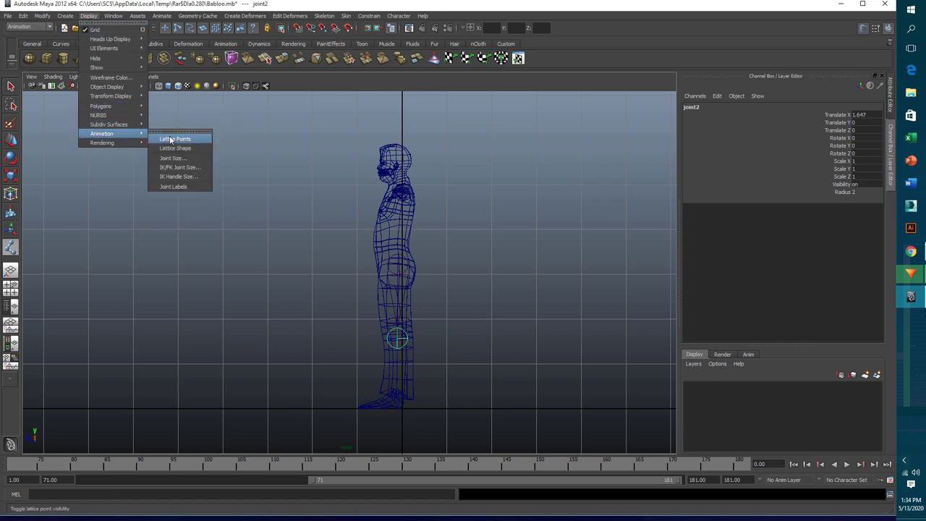
click(181, 157)
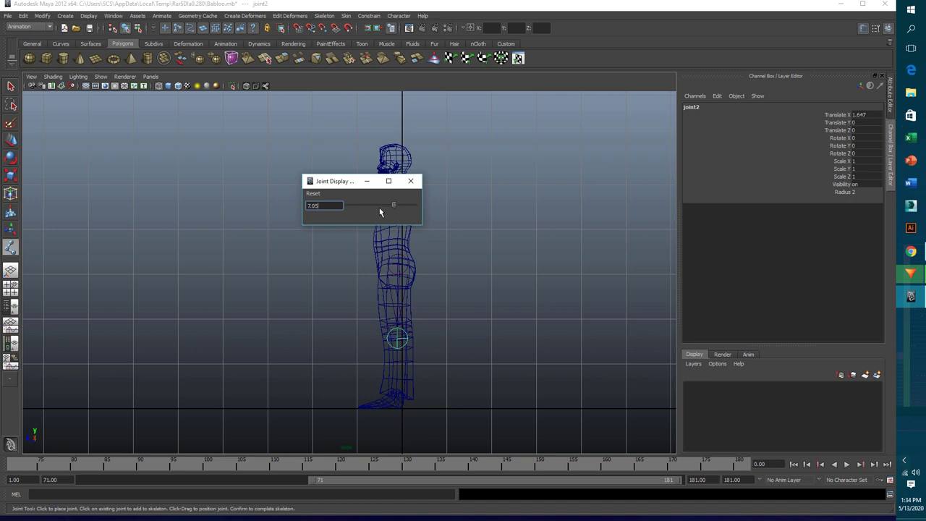
drag(342, 205, 279, 199)
text(3)
key(Return)
click(410, 181)
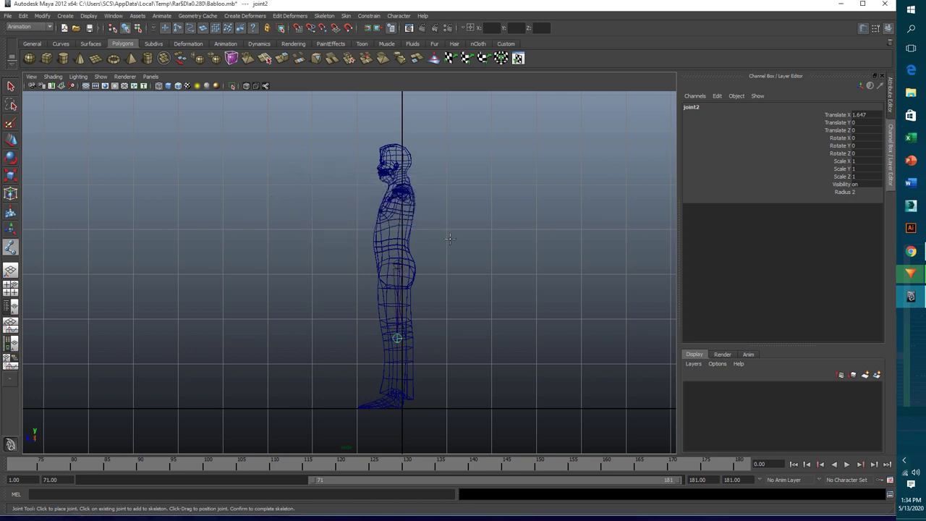
- Undo the knee and hip joints with Ctrl+Z
key(ctrl+z)
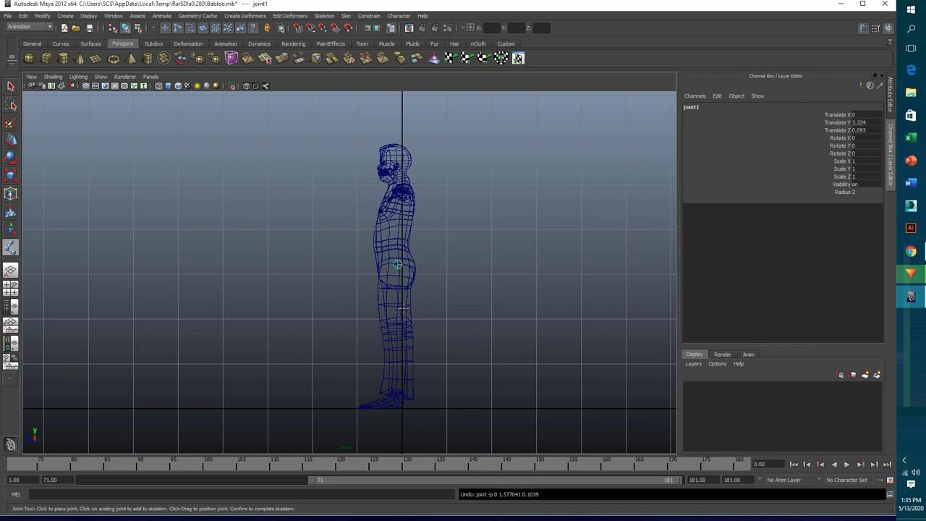
key(ctrl+z)
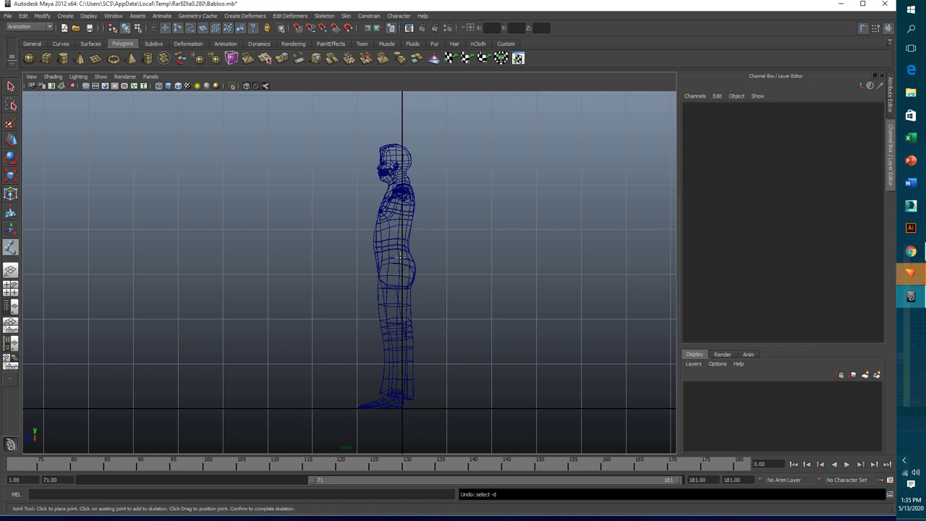
- Place a three-joint leg chain at the hip, knee and ankle
click(400, 258)
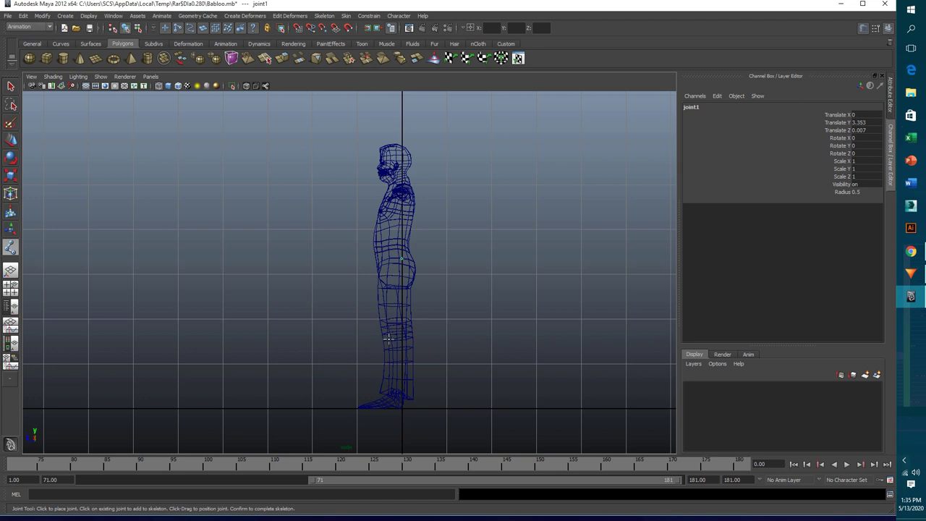
click(386, 333)
drag(386, 332, 398, 394)
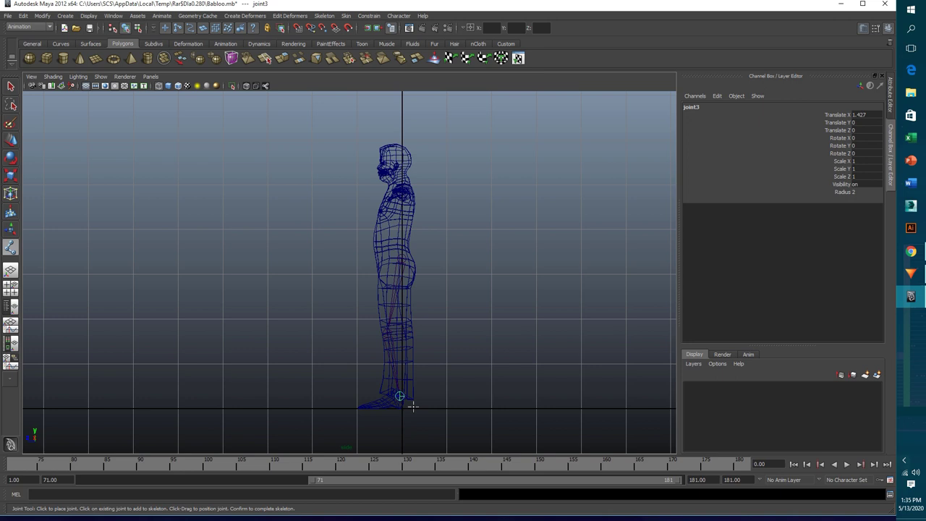
- Zoom into the foot, add joints at the ball and toe tip, and finish the chain
scroll(408, 400, up, 2)
scroll(407, 405, up, 2)
alt+middle_drag(413, 405, 413, 245)
scroll(413, 244, up, 1)
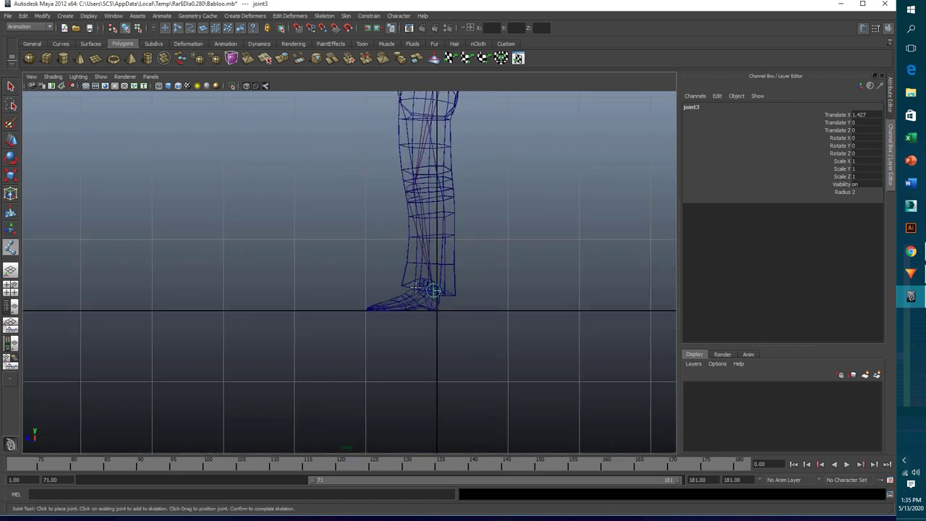
scroll(423, 282, up, 1)
scroll(434, 320, up, 1)
scroll(390, 277, up, 1)
alt+middle_drag(390, 278, 380, 275)
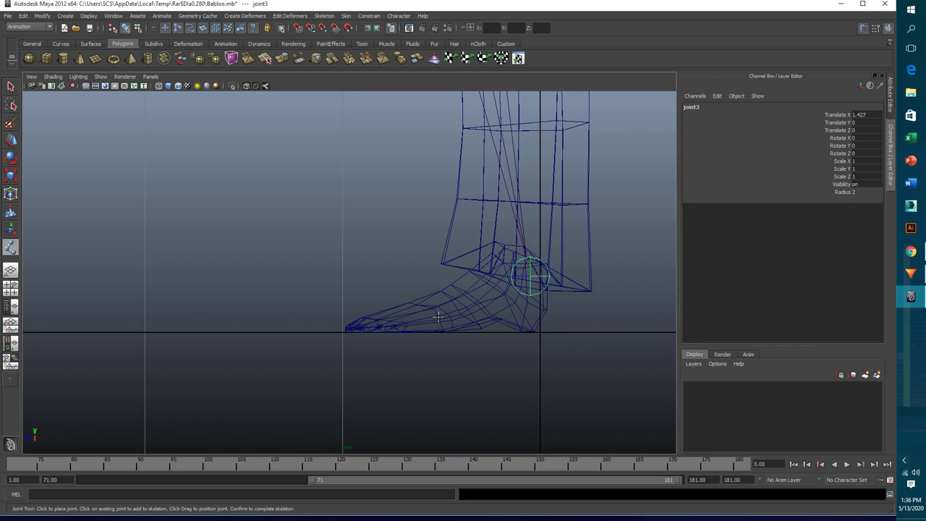
click(437, 316)
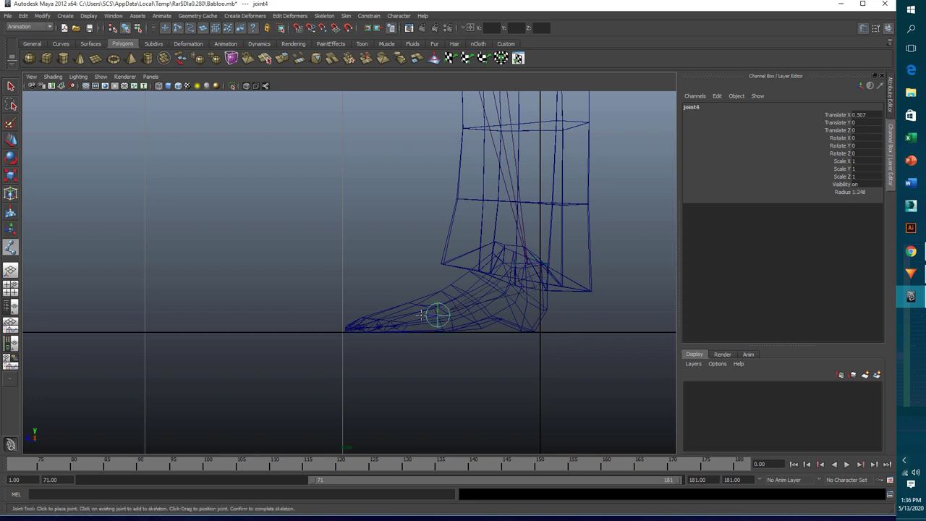
click(356, 327)
key(Return)
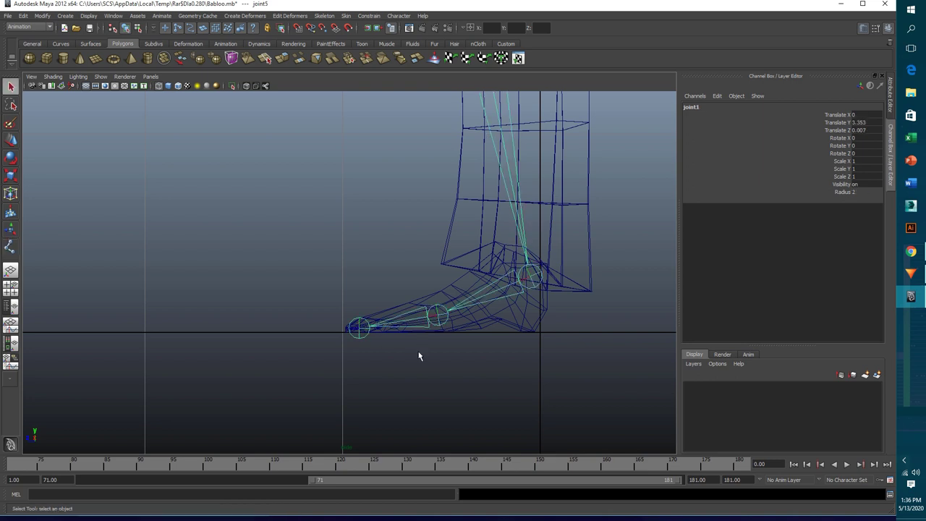
- Reframe the view around the finished foot joints
scroll(478, 326, down, 3)
scroll(500, 288, down, 3)
scroll(434, 253, up, 2)
scroll(418, 283, up, 3)
scroll(421, 296, up, 2)
scroll(426, 314, up, 3)
alt+middle_drag(434, 326, 443, 313)
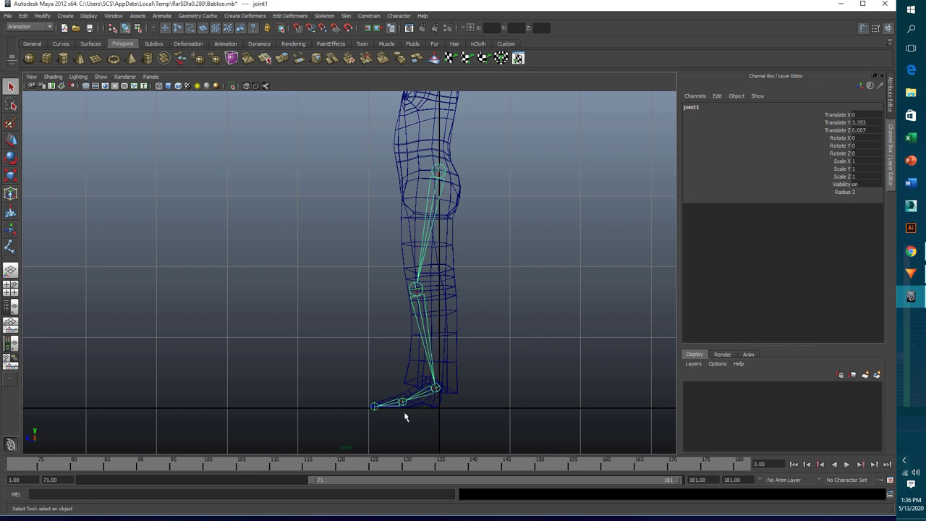
- Place a new heel joint with the Joint Tool
scroll(403, 413, up, 3)
scroll(449, 330, up, 3)
alt+middle_drag(485, 384, 418, 210)
scroll(418, 199, up, 1)
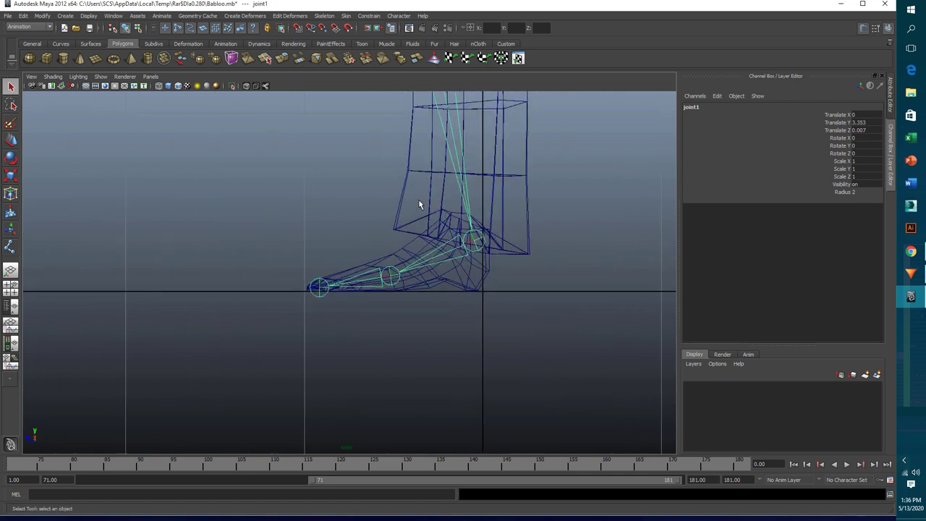
scroll(418, 199, up, 1)
click(324, 15)
click(338, 27)
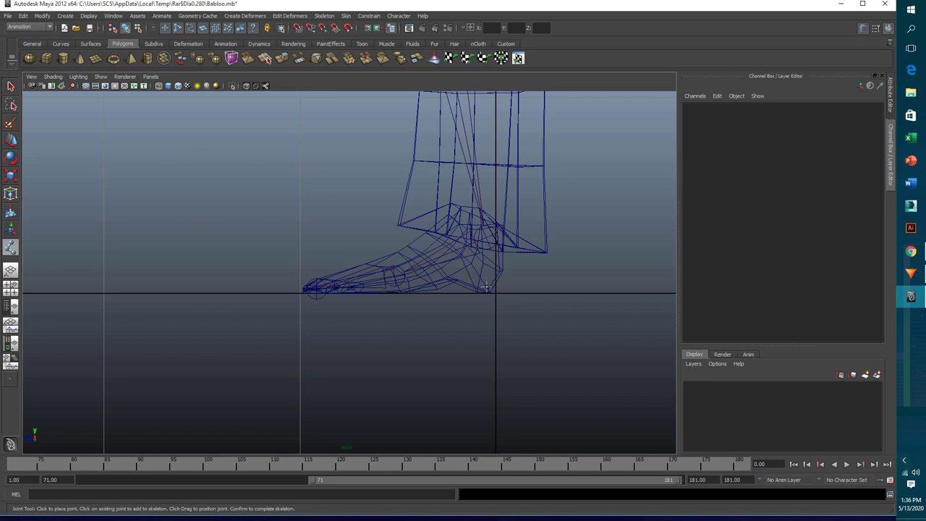
click(486, 283)
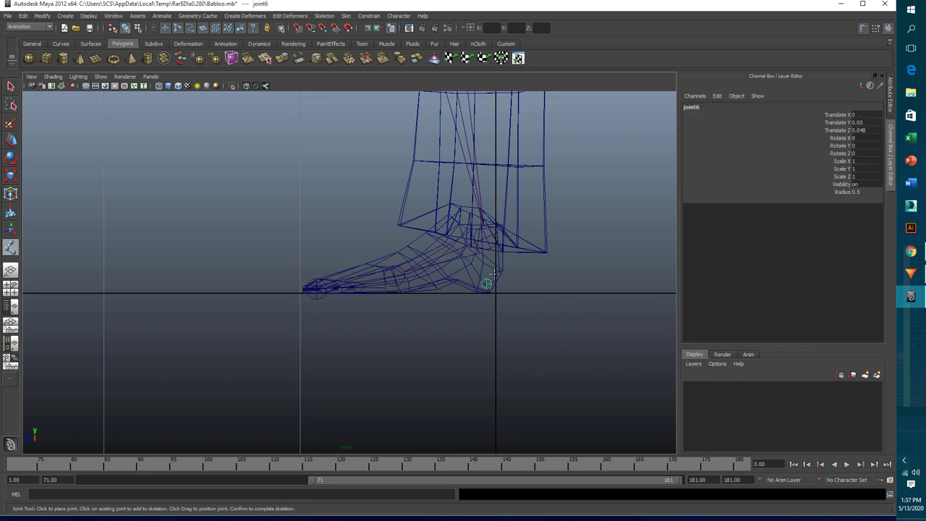
- Parent the heel joint under the ankle joint, then zoom back out to the whole character
key(q)
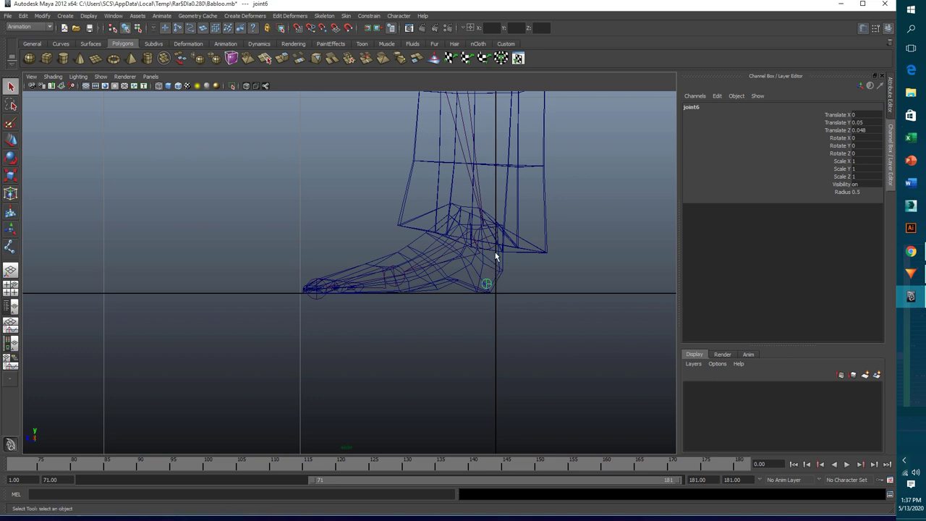
click(496, 248)
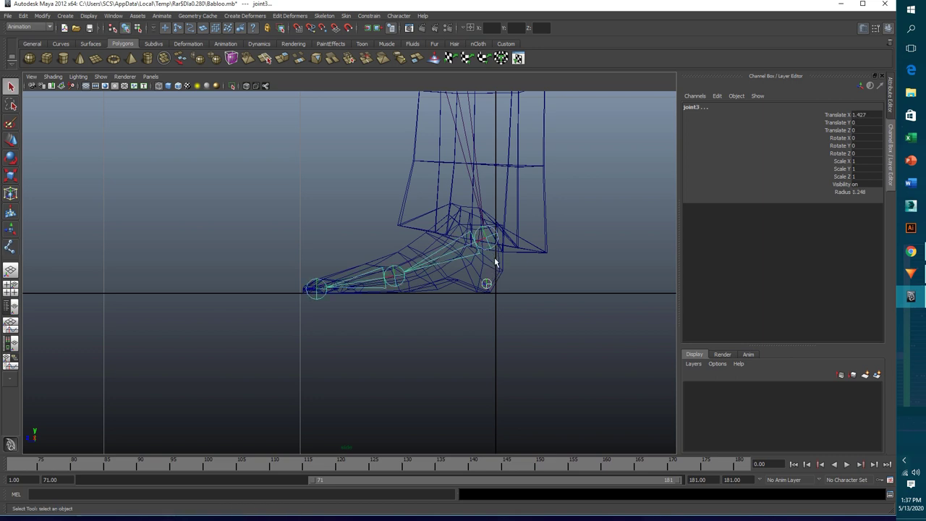
key(Down)
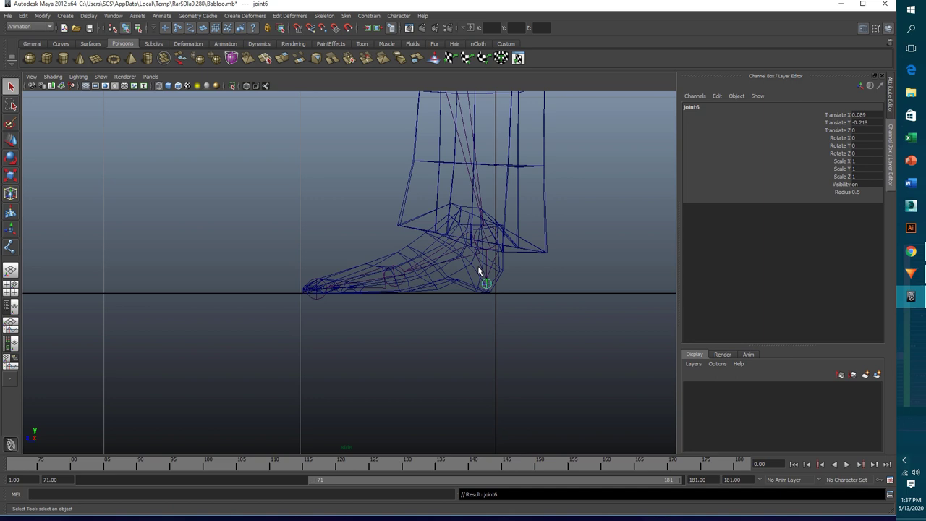
click(497, 241)
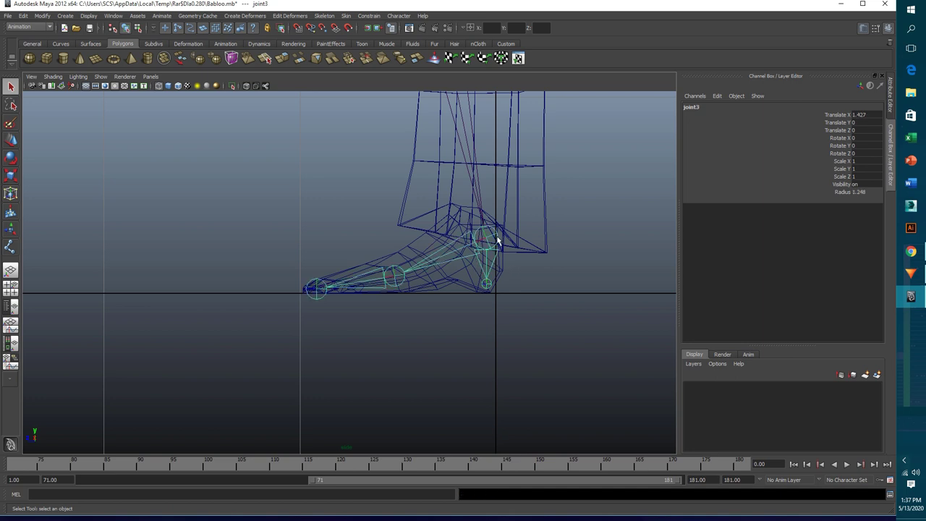
click(567, 272)
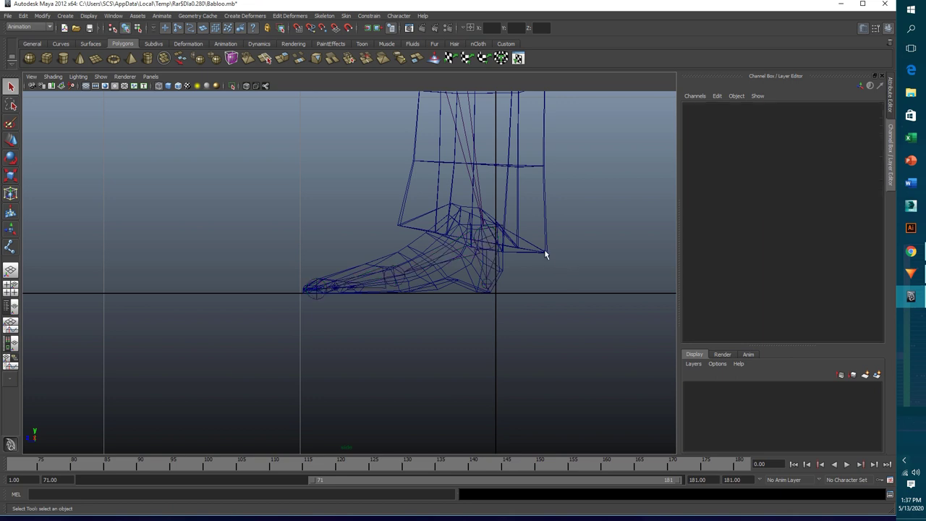
alt+middle_drag(534, 227, 516, 341)
scroll(516, 347, down, 5)
scroll(517, 340, down, 4)
scroll(499, 311, down, 1)
alt+middle_drag(479, 297, 399, 303)
- Switch the viewport to the front view, framed from the hips to the feet
scroll(399, 304, up, 2)
key(space)
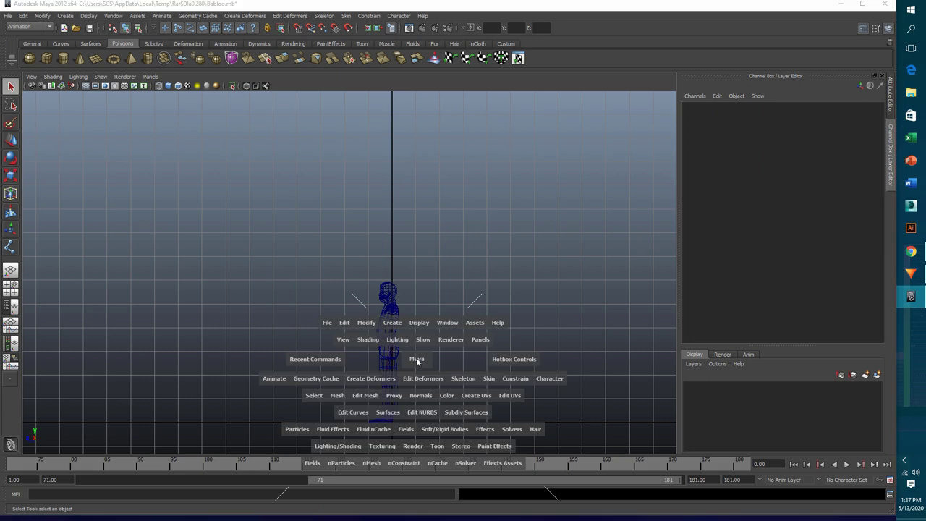
click(416, 356)
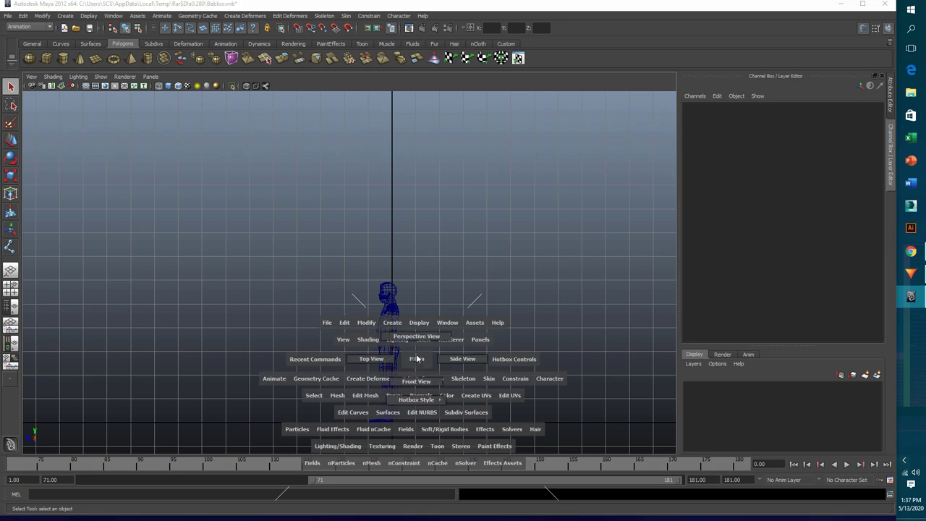
click(415, 379)
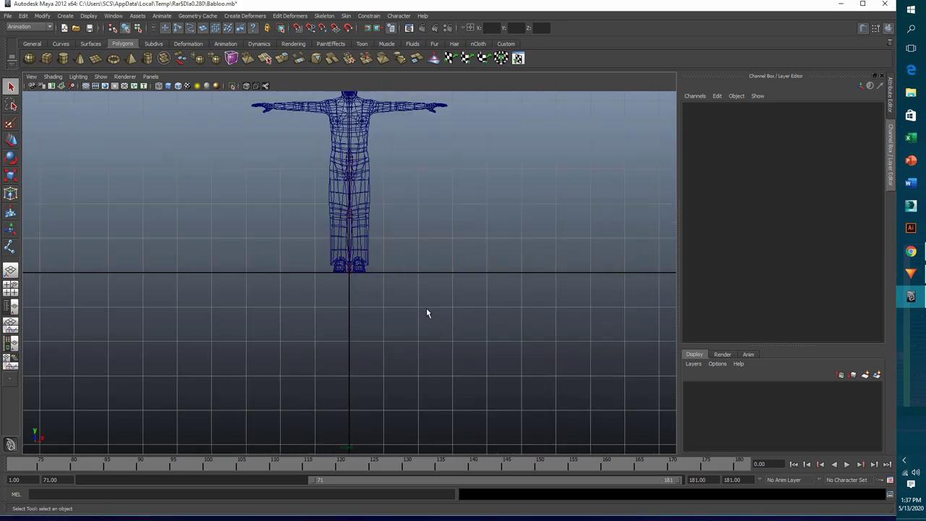
scroll(387, 337, up, 2)
scroll(387, 338, up, 2)
scroll(387, 338, up, 2)
alt+middle_drag(386, 336, 378, 212)
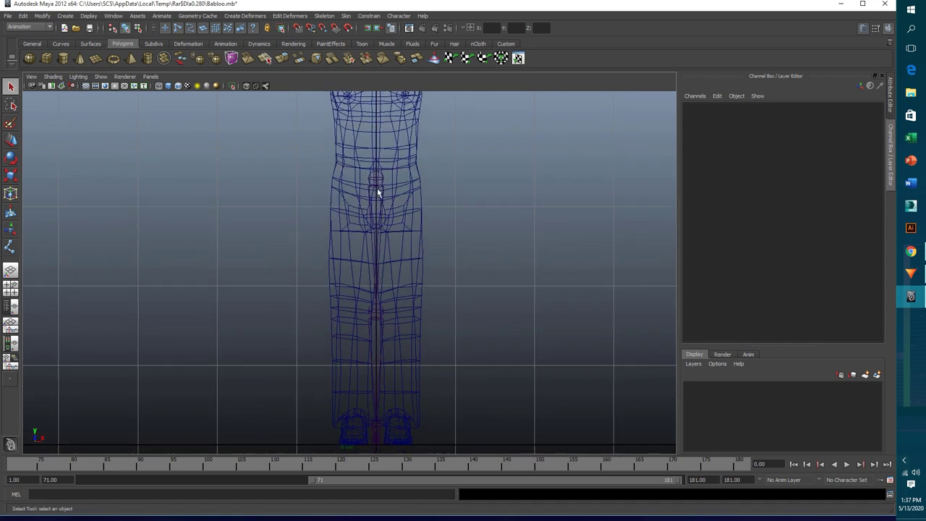
- Move the leg chain sideways into the leg, Translate X 0.289
click(381, 183)
scroll(408, 329, up, 1)
scroll(408, 325, down, 3)
scroll(408, 325, down, 2)
key(w)
scroll(402, 334, up, 1)
scroll(403, 319, up, 2)
scroll(386, 231, up, 1)
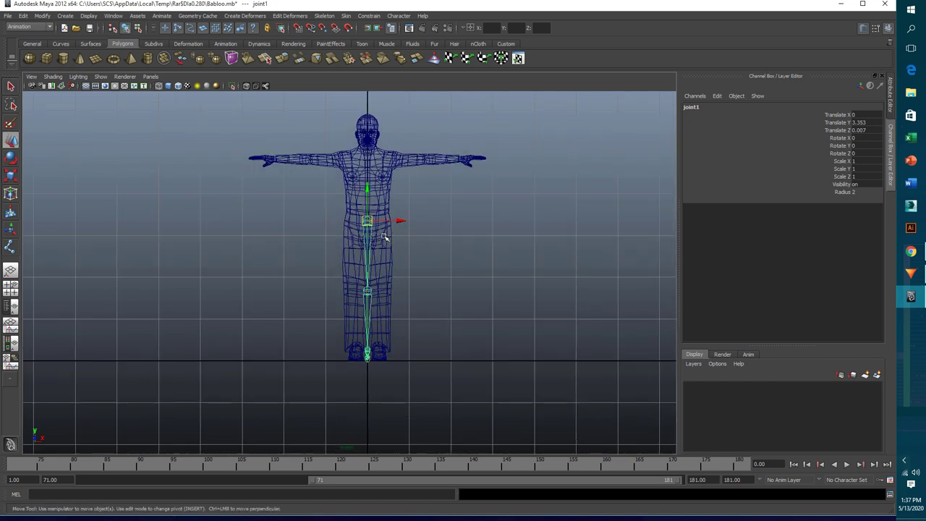
scroll(401, 221, up, 1)
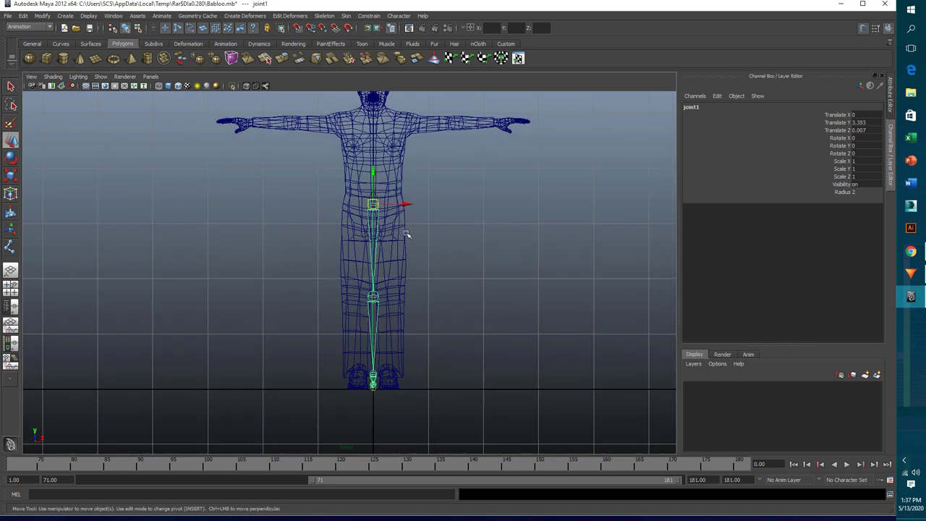
drag(403, 203, 414, 202)
scroll(401, 285, up, 1)
scroll(411, 311, up, 1)
scroll(416, 235, up, 2)
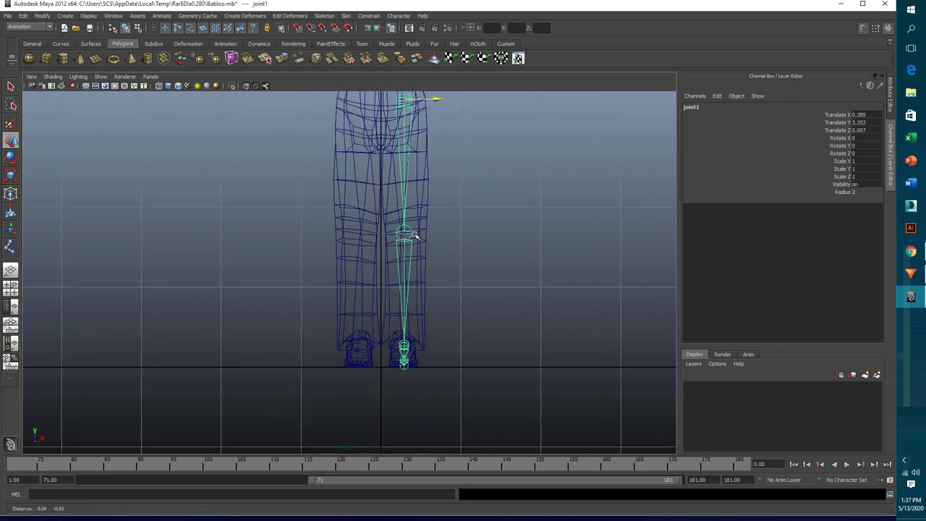
scroll(415, 258, up, 1)
- Return to the side view, framed on the leg, with nothing selected
scroll(417, 264, down, 5)
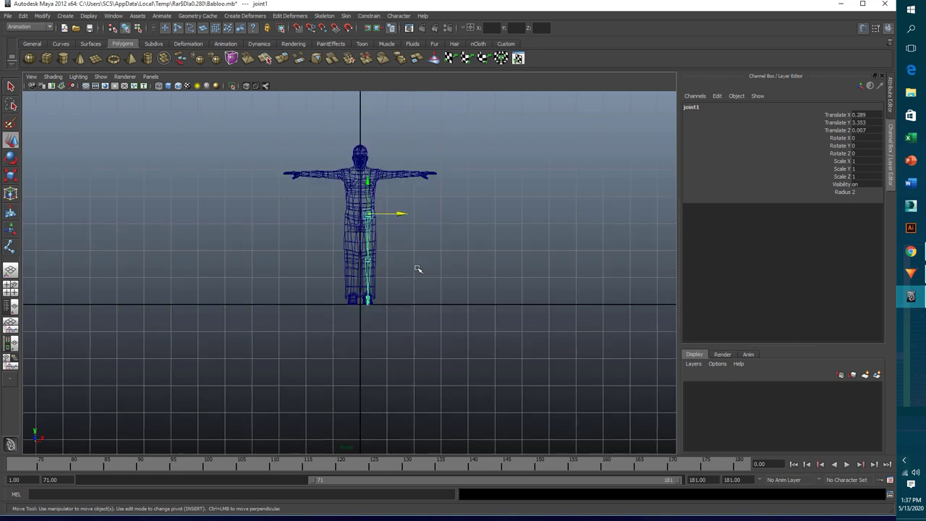
key(space)
drag(414, 269, 457, 270)
scroll(418, 351, up, 2)
alt+middle_drag(415, 347, 425, 226)
scroll(426, 226, up, 2)
scroll(427, 238, up, 2)
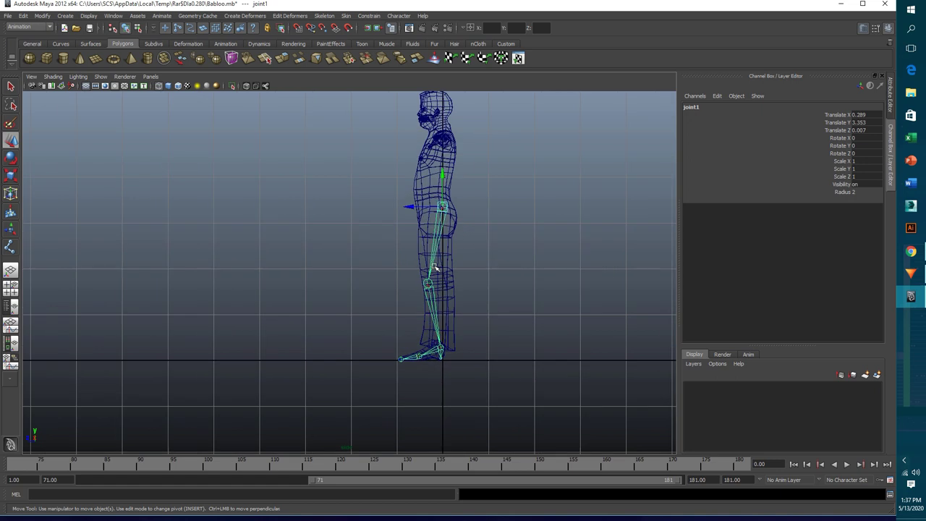
scroll(431, 260, up, 2)
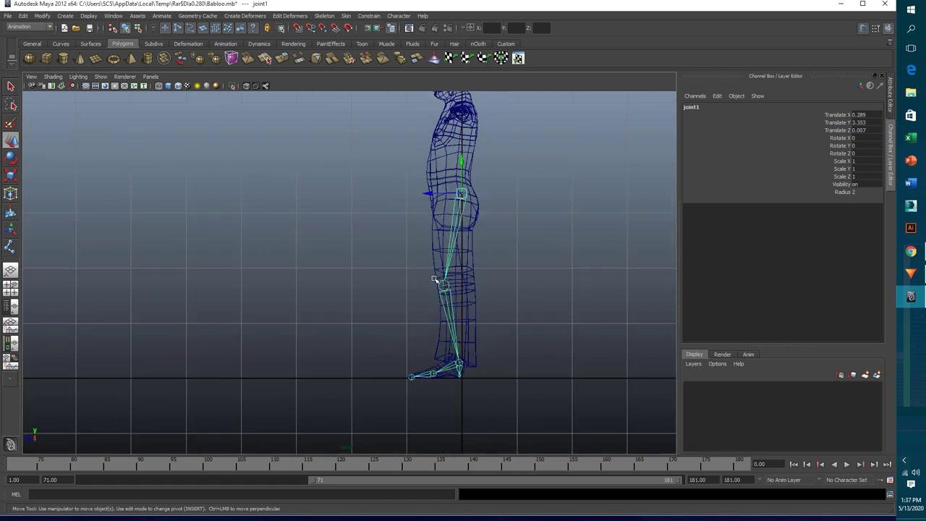
click(507, 270)
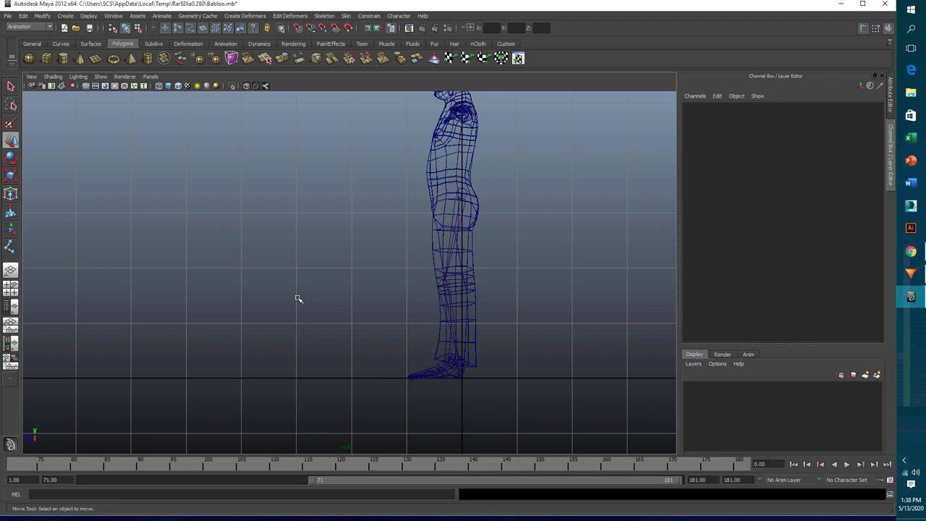
- Unparent the knee joint, lower the hip joint slightly, then reparent the knee under it
click(446, 286)
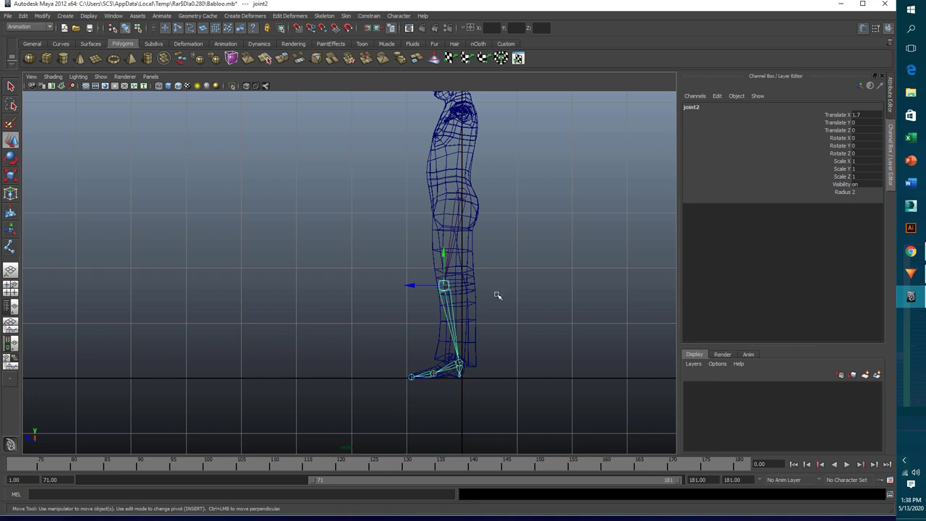
key(shift+p)
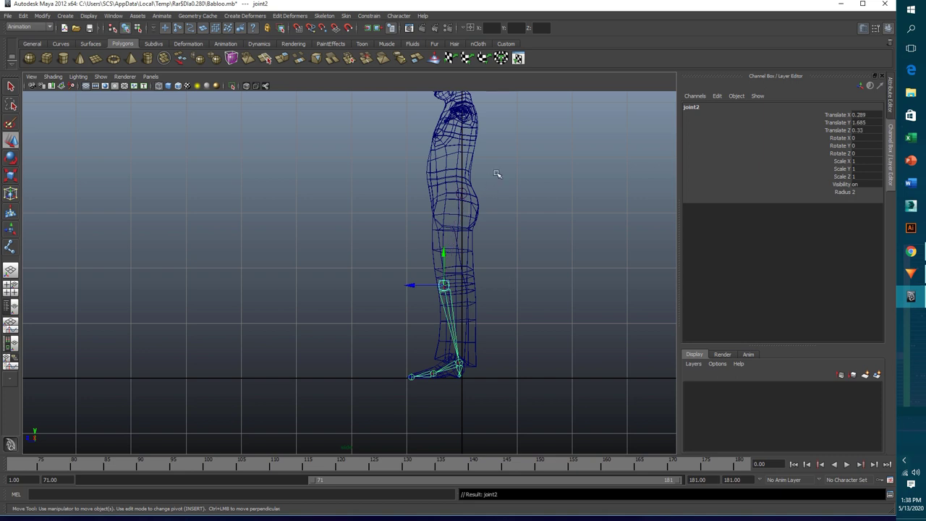
click(462, 194)
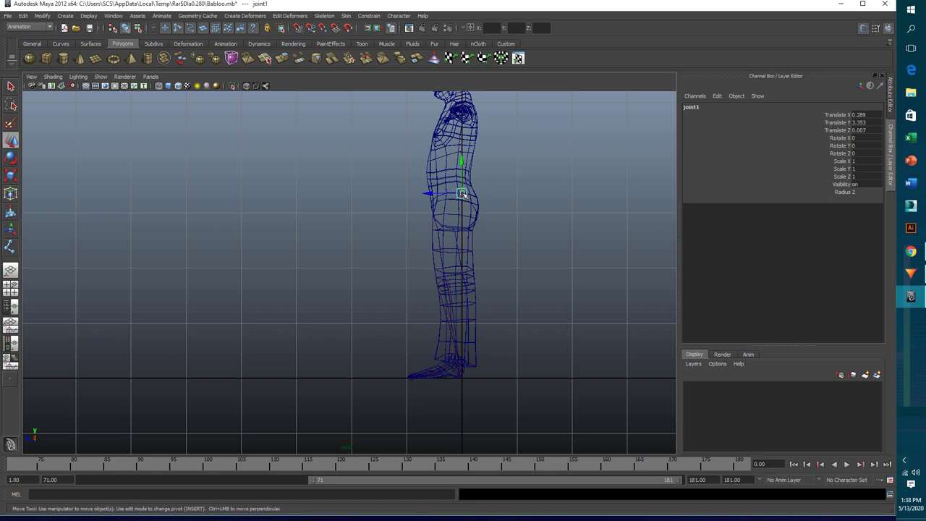
drag(462, 194, 462, 200)
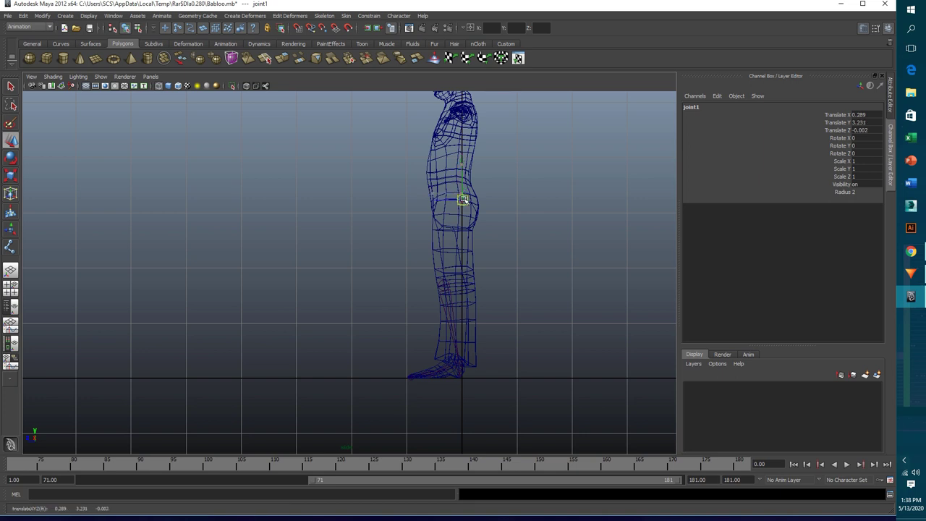
click(444, 278)
shift+click(464, 202)
key(Down)
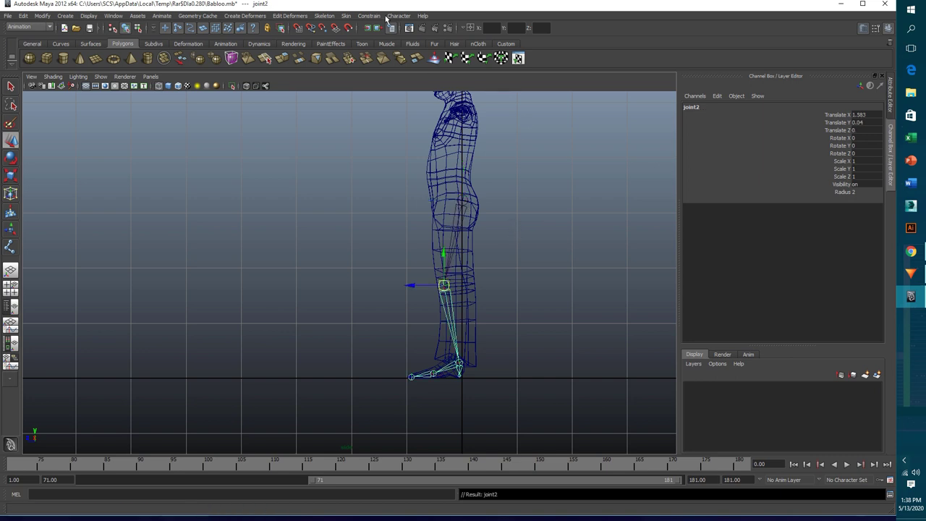
click(324, 16)
click(336, 29)
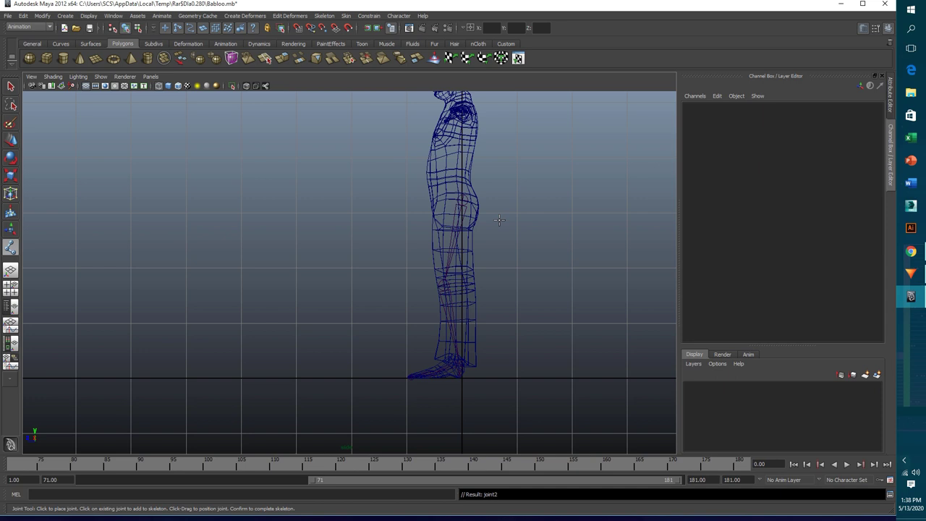
- Place six spine joints, joint7 to joint12, from the hips through the chest to the neck
scroll(499, 219, up, 3)
alt+middle_drag(499, 219, 419, 277)
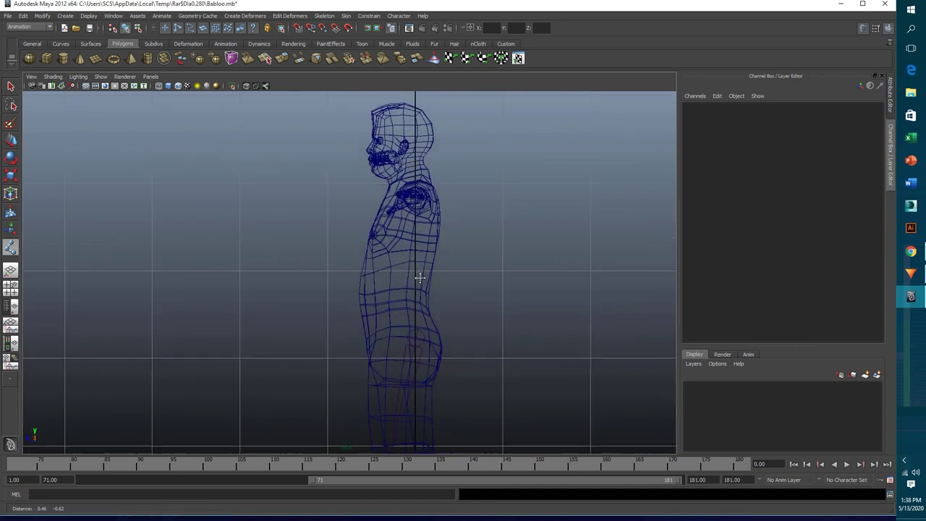
click(419, 325)
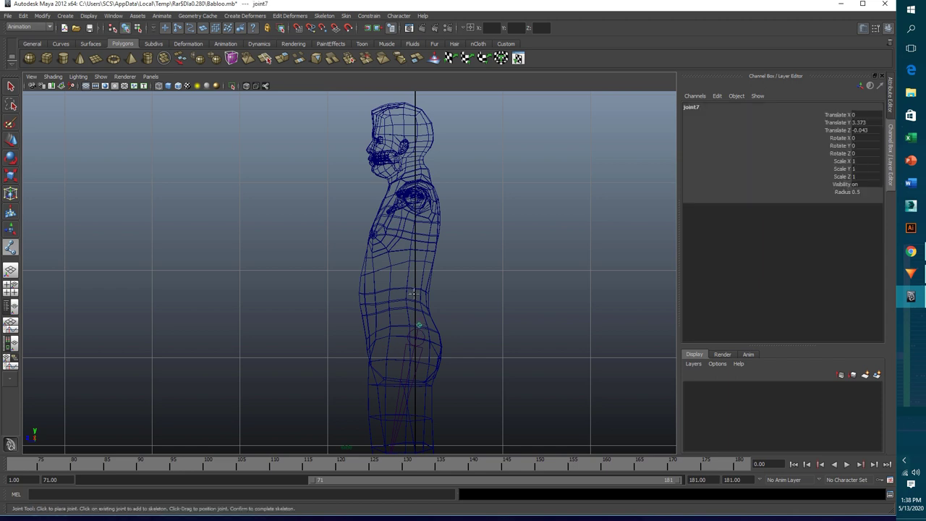
click(413, 293)
click(415, 264)
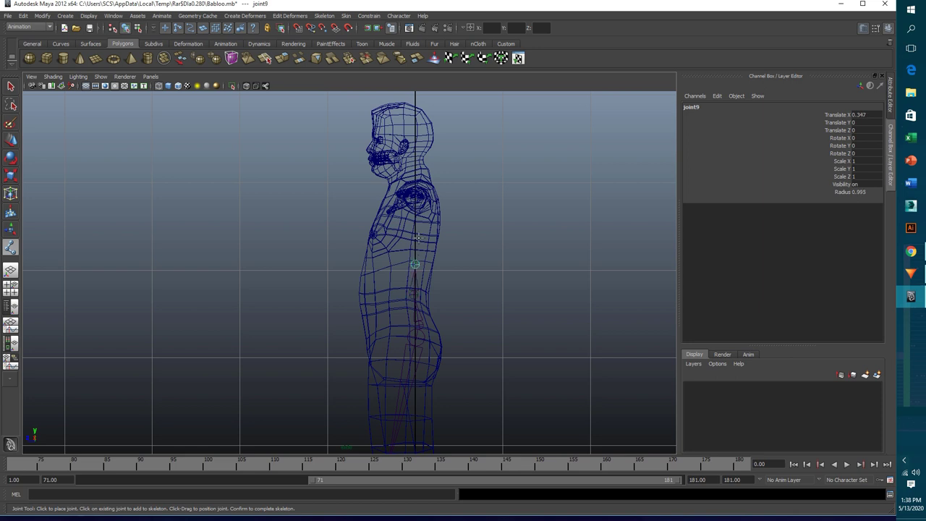
click(418, 235)
click(419, 208)
click(410, 178)
- Undo the neck and shoulder joints, then move the top spine joint up into the upper chest
scroll(500, 215, up, 3)
scroll(426, 269, down, 1)
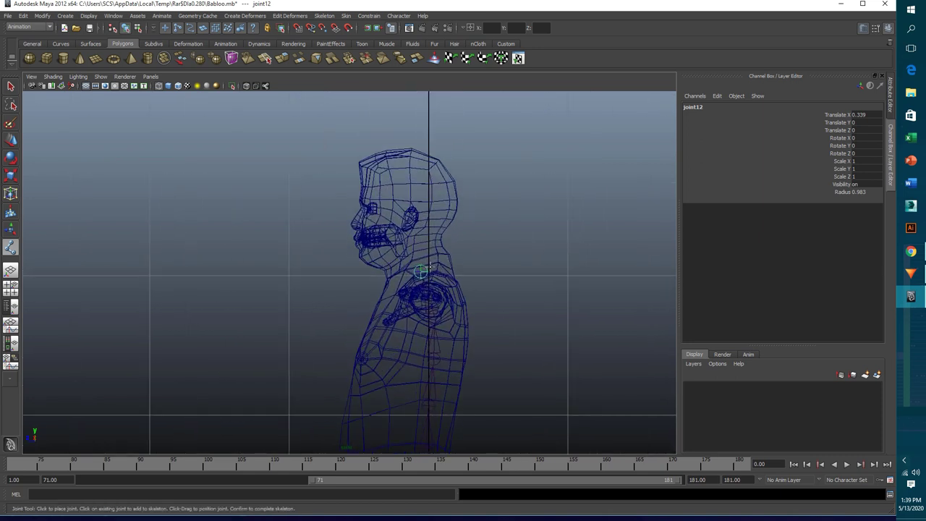
key(ctrl+z)
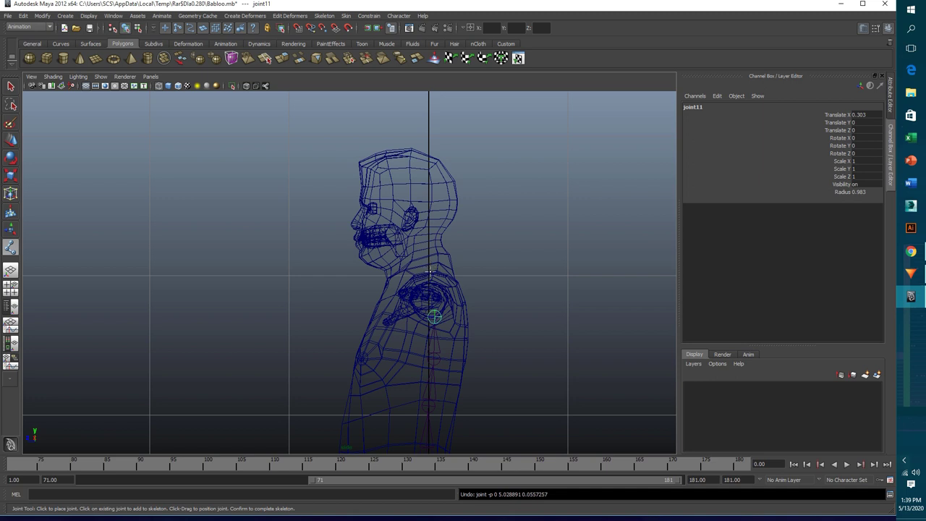
key(ctrl+z)
alt+middle_drag(450, 335, 452, 234)
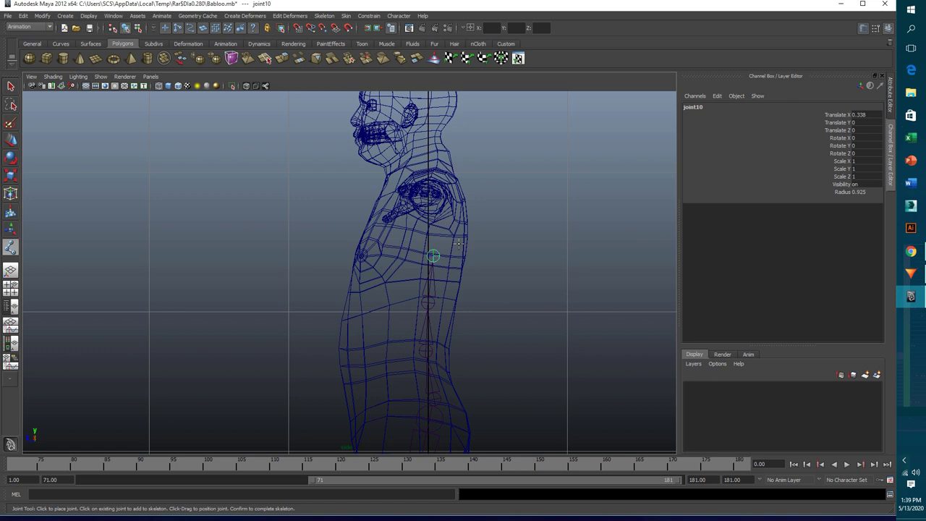
middle_drag(458, 244, 442, 207)
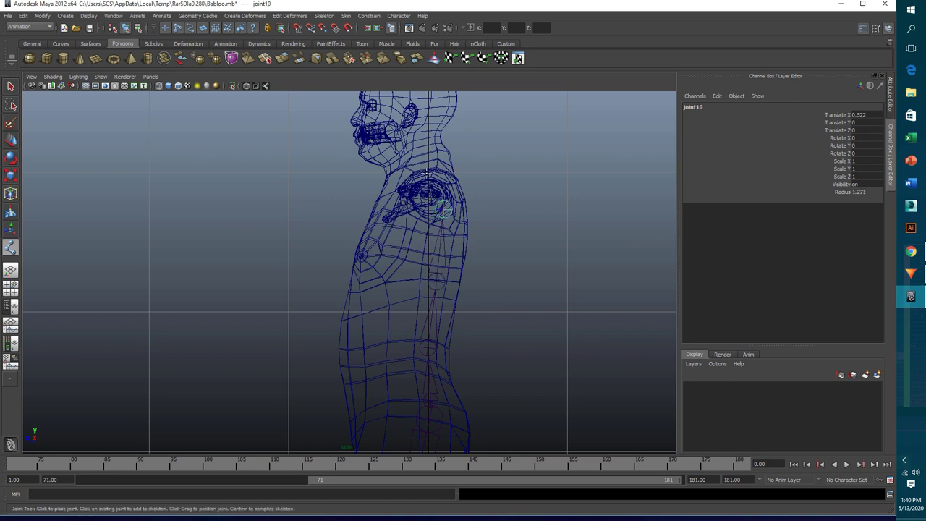
- Add joints at the neck base, the top of the neck and the crown of the head
click(420, 161)
alt+middle_drag(428, 144, 443, 400)
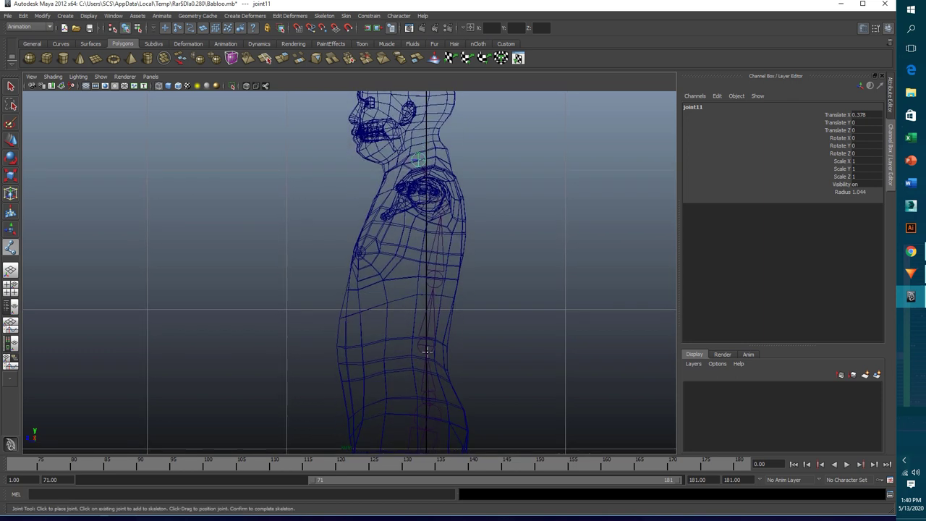
alt+middle_drag(420, 160, 421, 262)
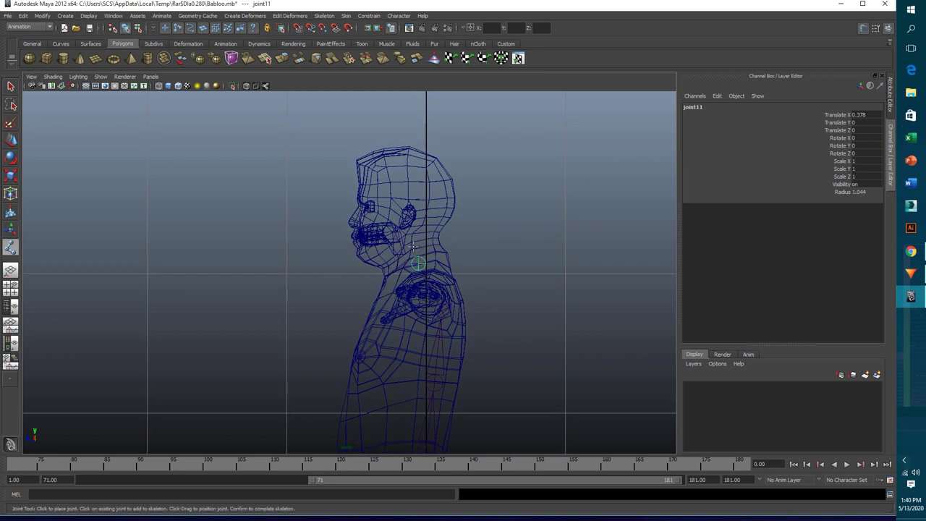
click(412, 241)
click(403, 149)
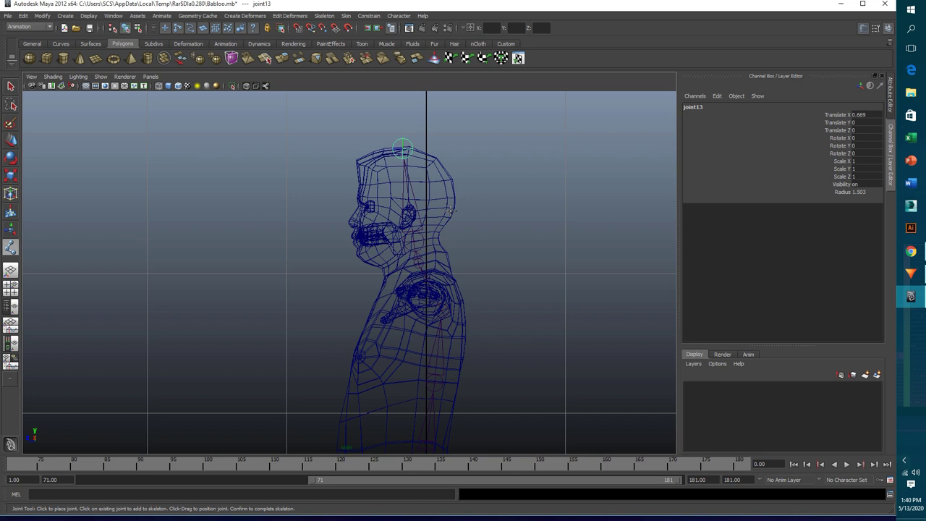
key(w)
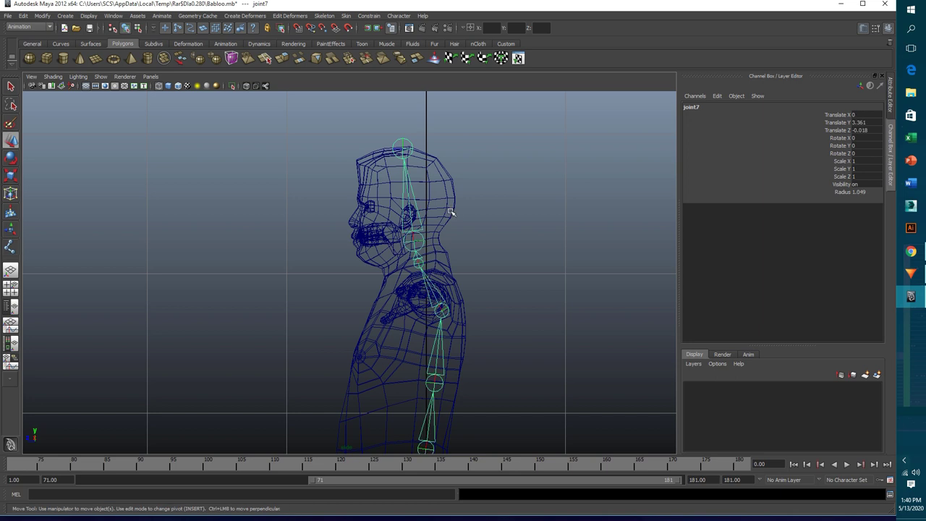
- Zoom in on the hips and select the leg chain's hip joint
alt+middle_drag(542, 279, 516, 207)
scroll(517, 207, down, 5)
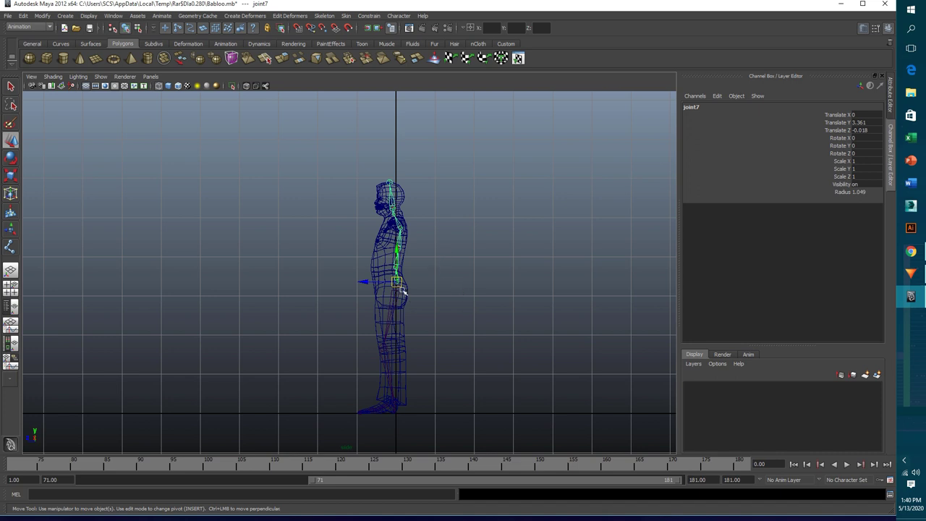
alt+right_drag(403, 291, 456, 277)
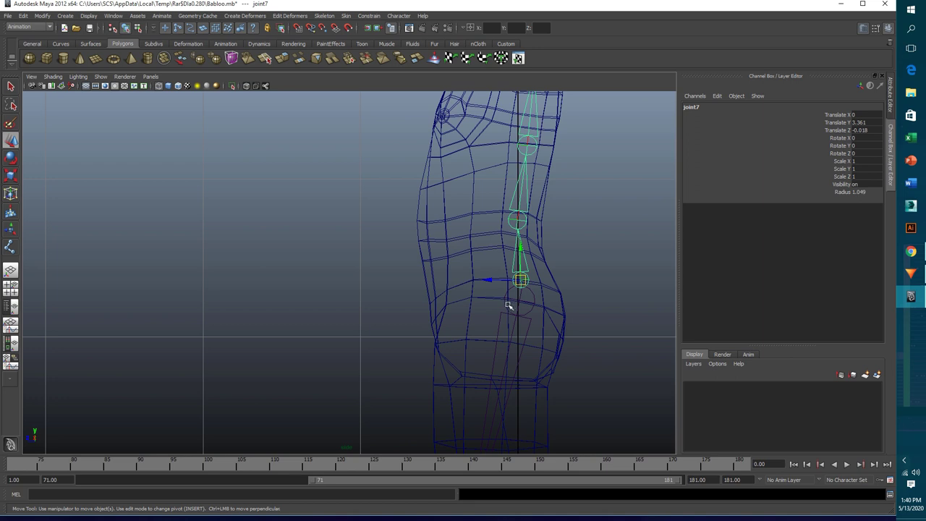
click(508, 294)
click(514, 279)
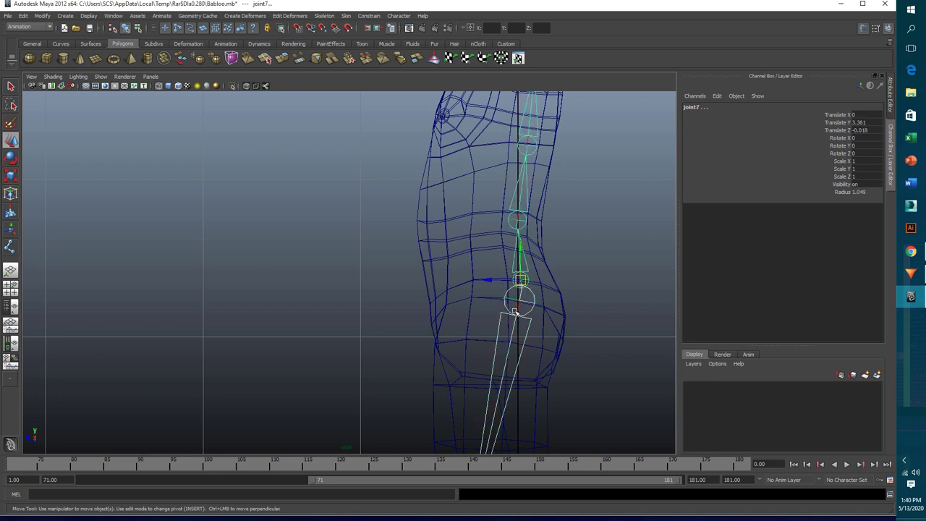
click(514, 312)
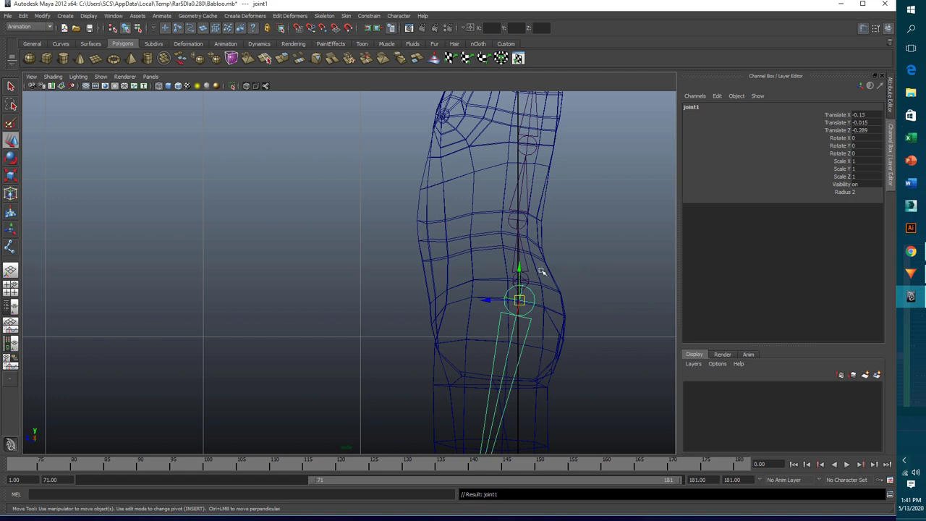
- Switch the viewport to Front View showing the whole character
key(space)
mouse_move(541, 270)
mouse_down()
mouse_move(571, 270)
mouse_move(544, 295)
mouse_up()
scroll(381, 251, up, 2)
scroll(354, 240, up, 2)
scroll(355, 241, up, 2)
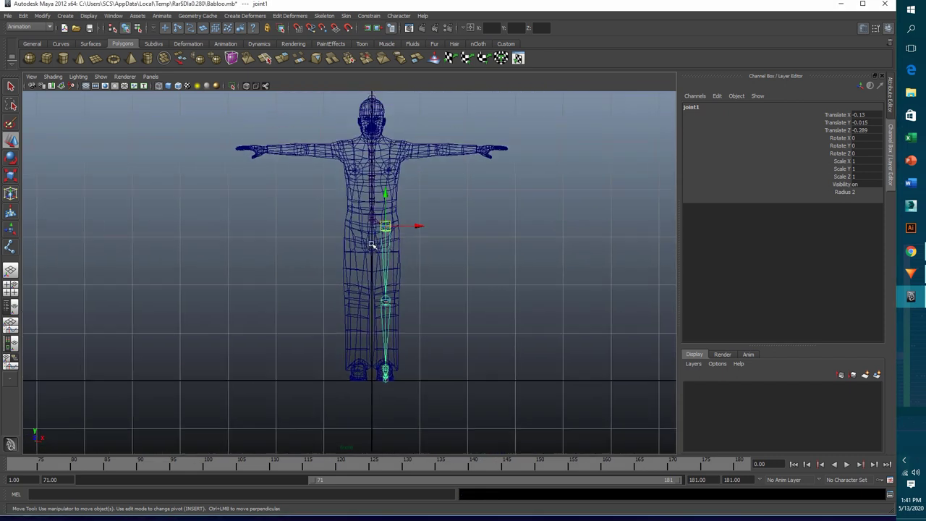
- Run Skeleton > Mirror Joint with Mirror across set to YZ to copy the leg chain
scroll(371, 244, up, 2)
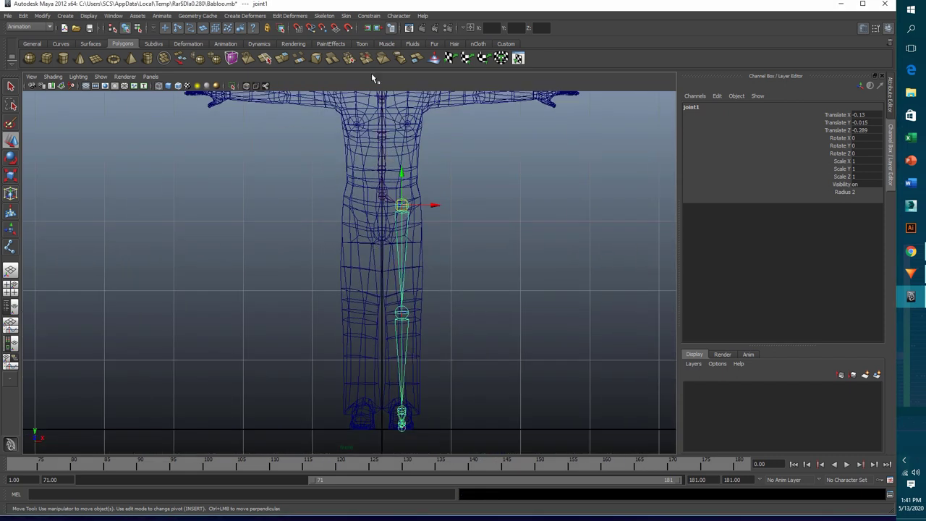
click(327, 16)
mouse_move(340, 123)
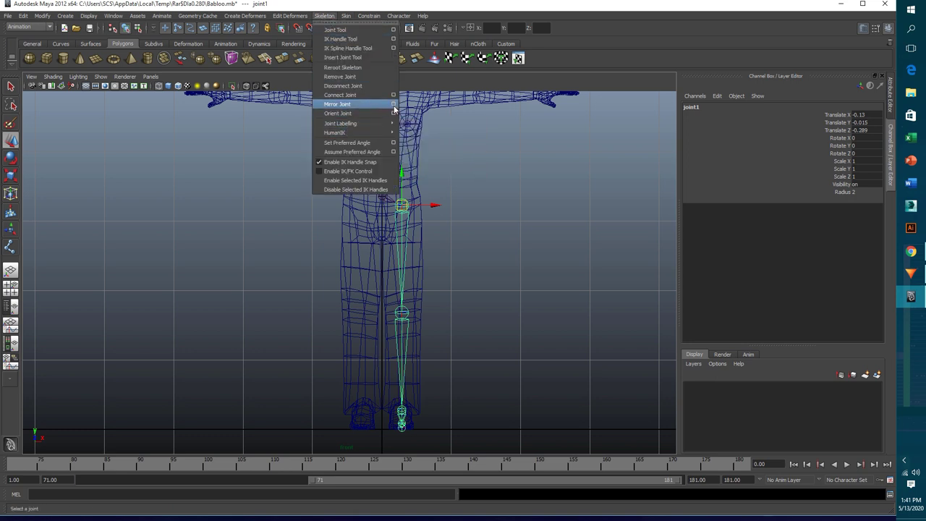
click(393, 104)
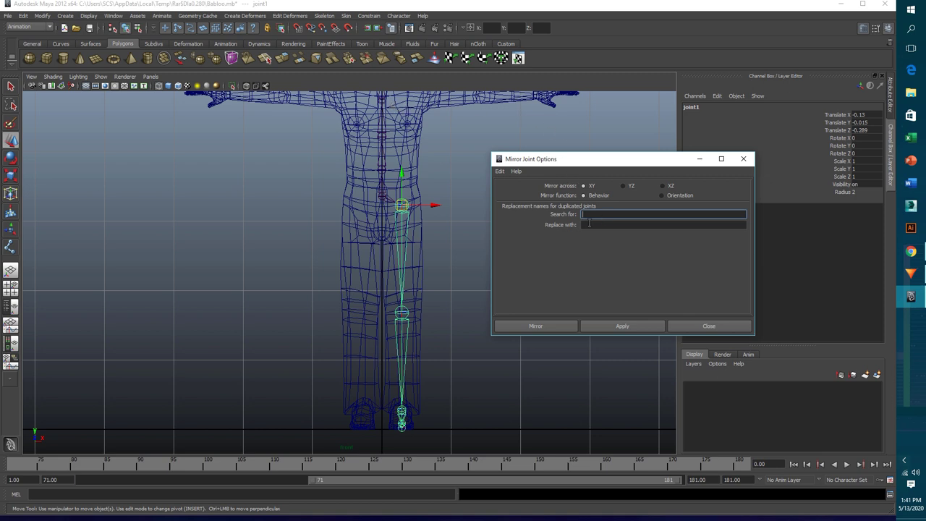
click(623, 186)
click(619, 327)
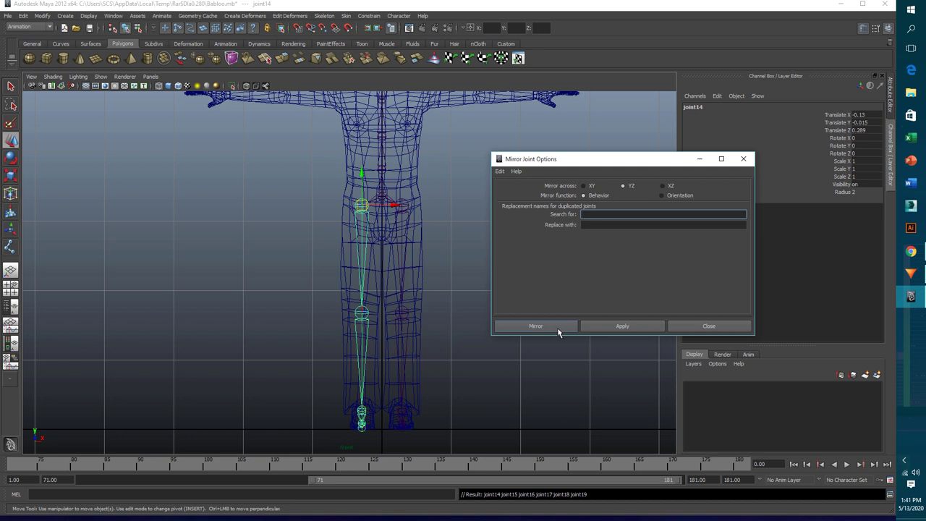
click(558, 329)
click(710, 329)
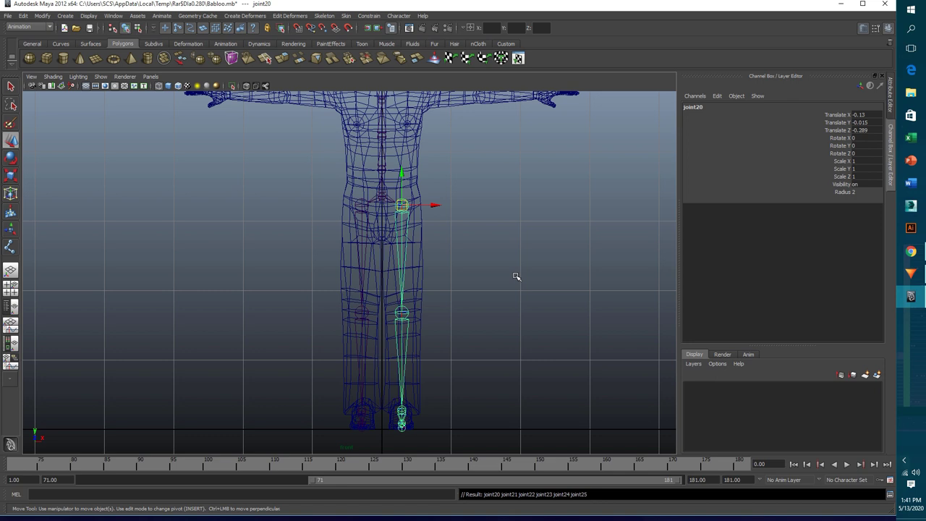
- Delete the extra duplicated leg chain
key(alt)
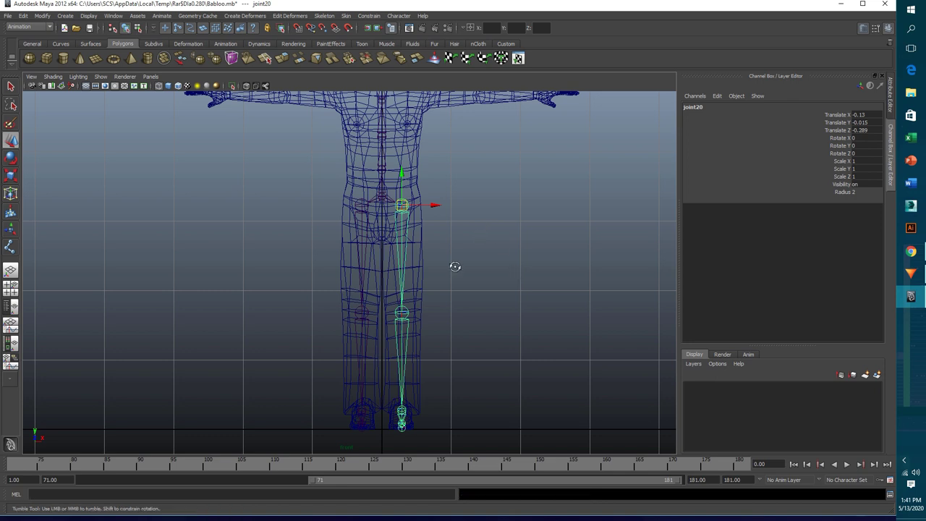
key(space)
alt+middle_drag(448, 260, 484, 256)
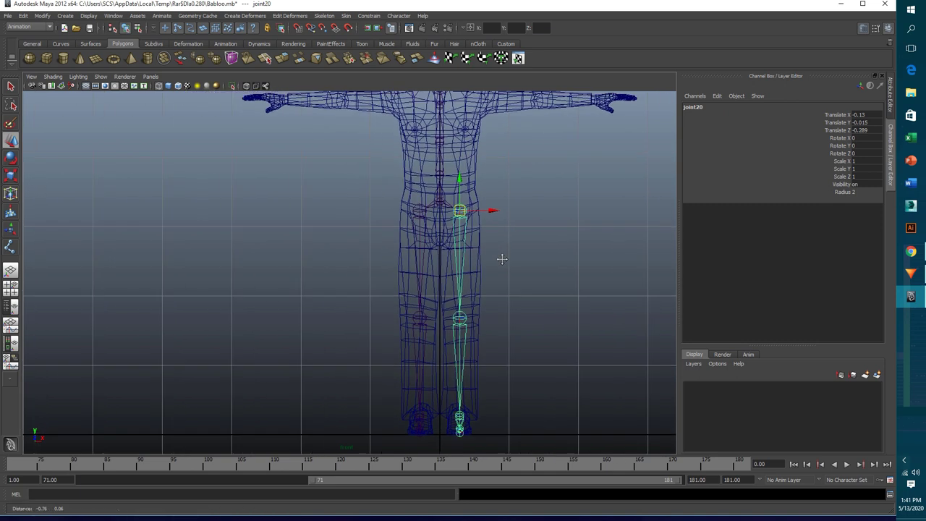
middle_click(413, 207)
key(Delete)
mouse_move(512, 215)
alt+right_down()
mouse_move(486, 343)
mouse_move(493, 217)
alt+right_up()
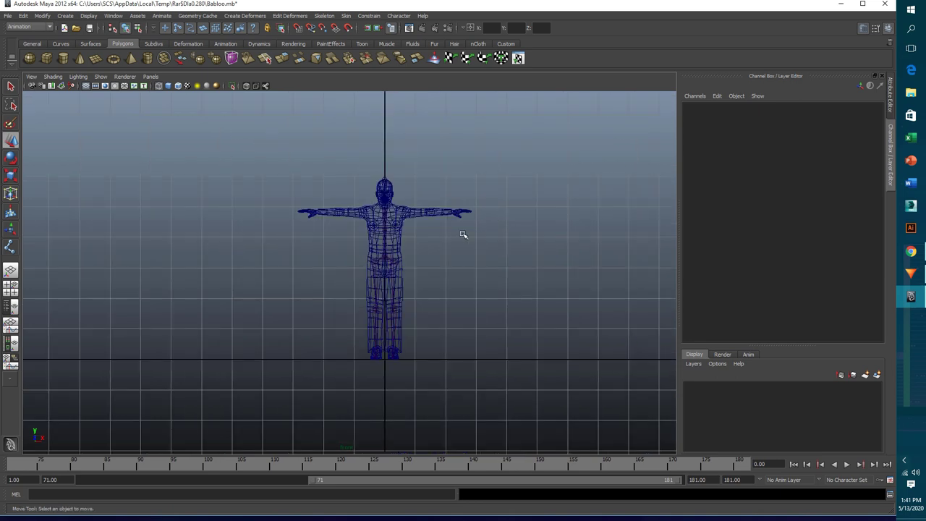
- Switch the panel to Top View and centre the character
key(space)
drag(460, 238, 454, 258)
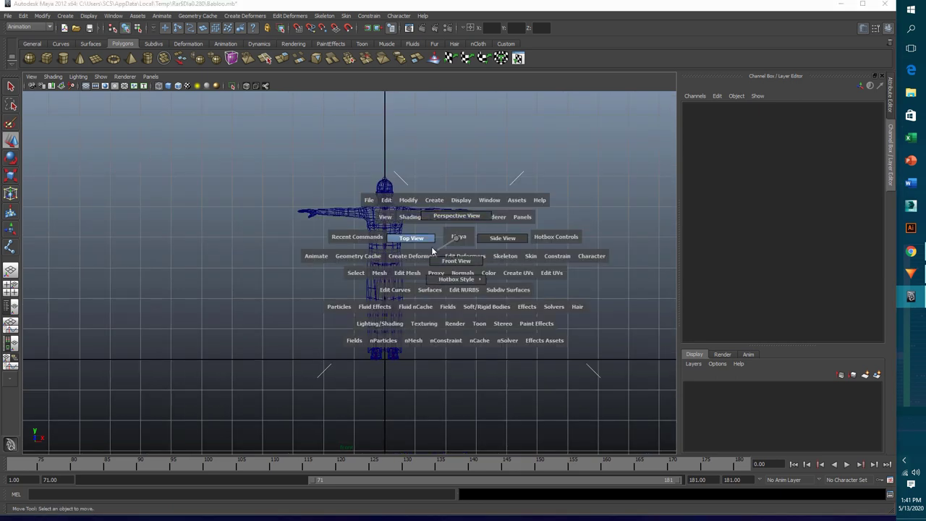
scroll(416, 258, down, 5)
scroll(386, 287, up, 1)
scroll(384, 289, up, 3)
mouse_move(384, 289)
alt+middle_down()
mouse_move(431, 228)
mouse_move(433, 245)
alt+middle_up()
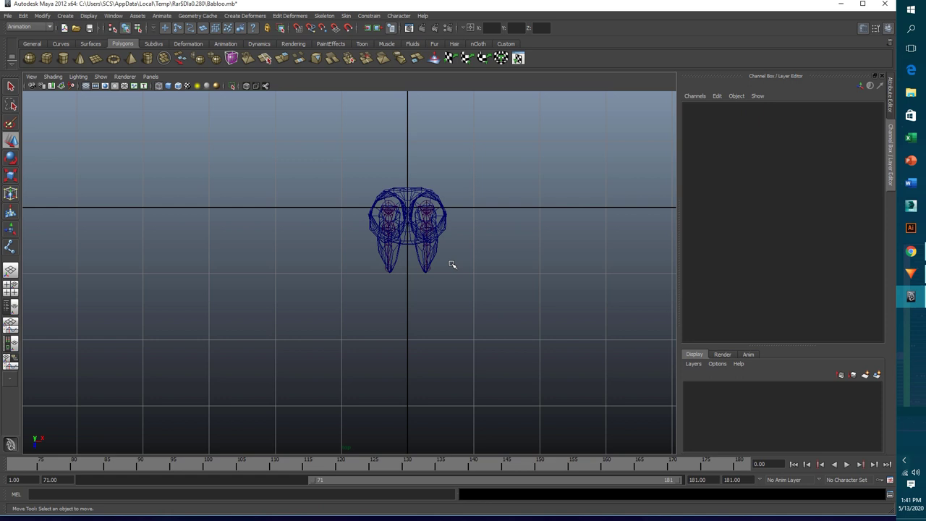
- Select the top camera, open its Attribute Editor and raise it high in perspective view
click(32, 87)
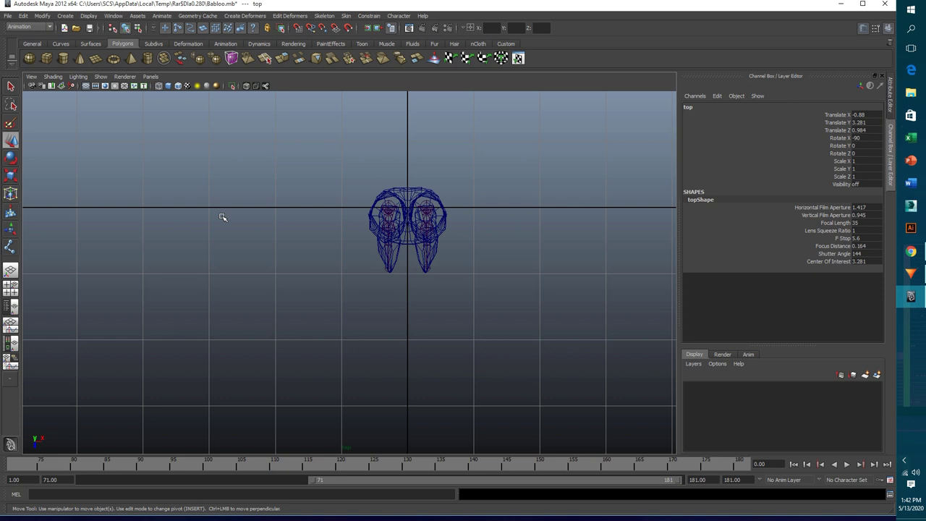
key(ctrl+a)
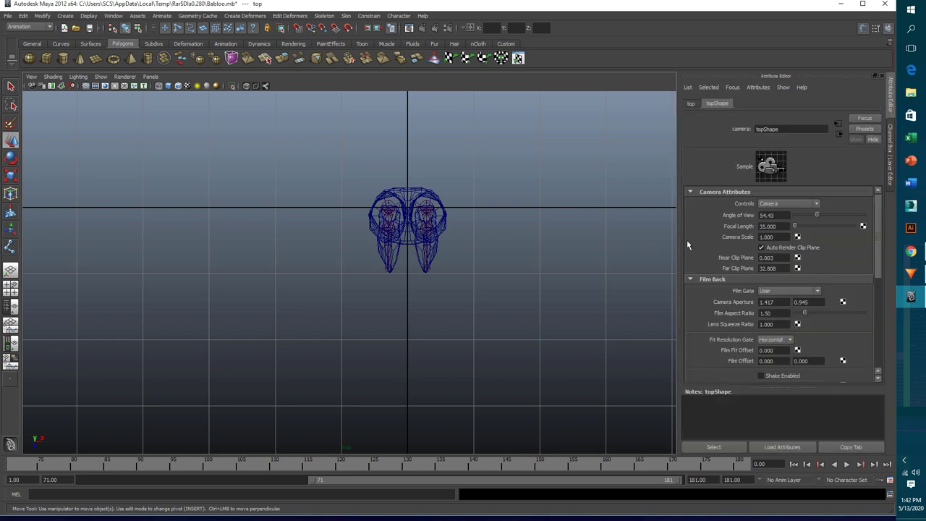
key(space)
drag(429, 326, 430, 297)
alt+drag(362, 288, 355, 269)
drag(307, 246, 327, 95)
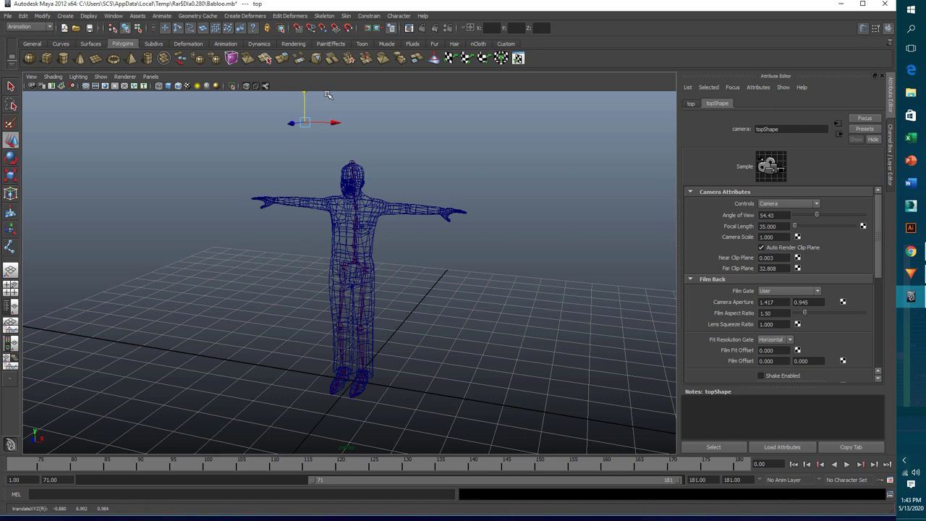
mouse_move(356, 202)
alt+mouse_down()
mouse_move(289, 240)
mouse_move(281, 265)
mouse_move(295, 271)
alt+mouse_up()
- Return to Top View and show the top camera's transform values (Translate Y 6.902)
key(space)
alt+middle_drag(453, 248, 427, 255)
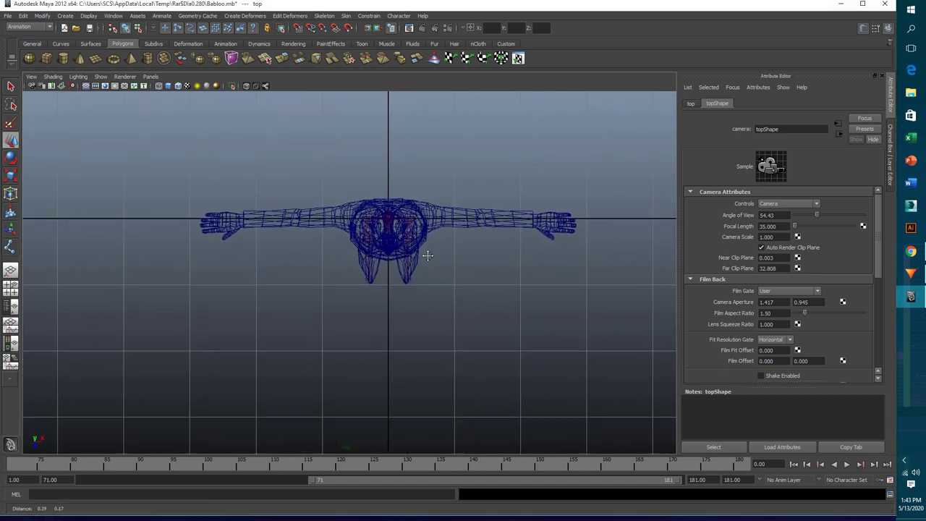
scroll(424, 259, up, 2)
scroll(421, 260, down, 3)
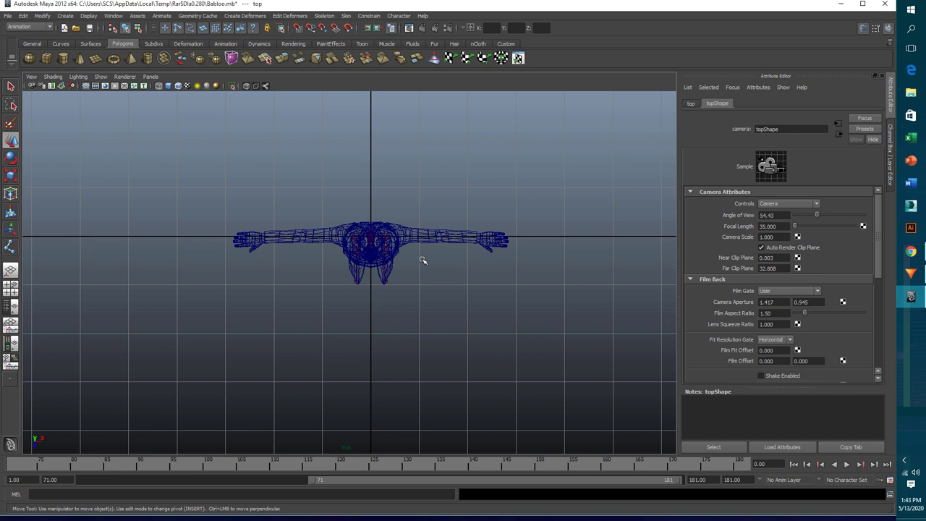
scroll(405, 246, up, 3)
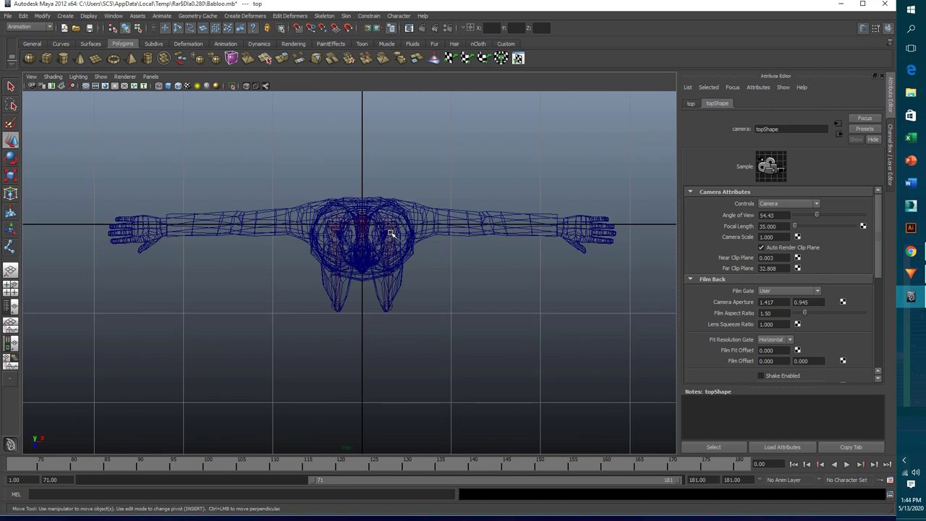
click(691, 104)
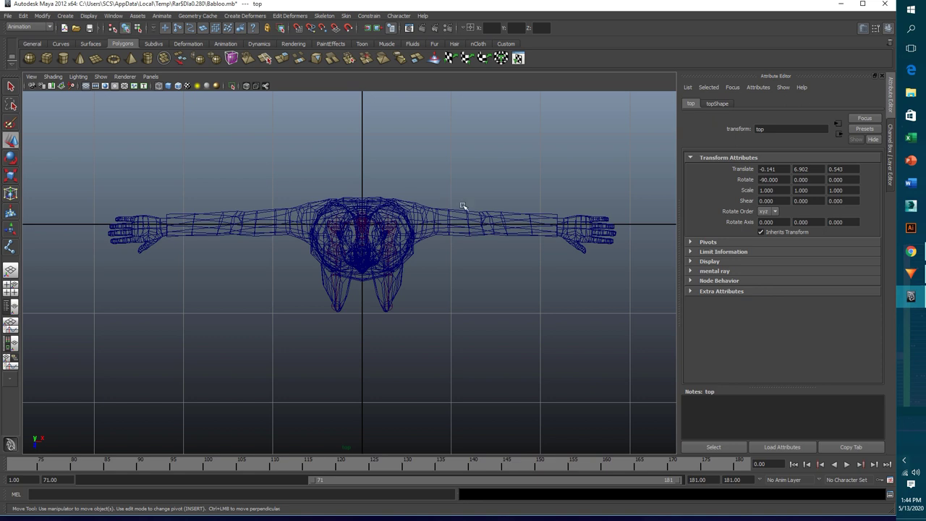
- With the Joint Tool, place shoulder, elbow and wrist joints (joint26–joint28) in top view
click(324, 16)
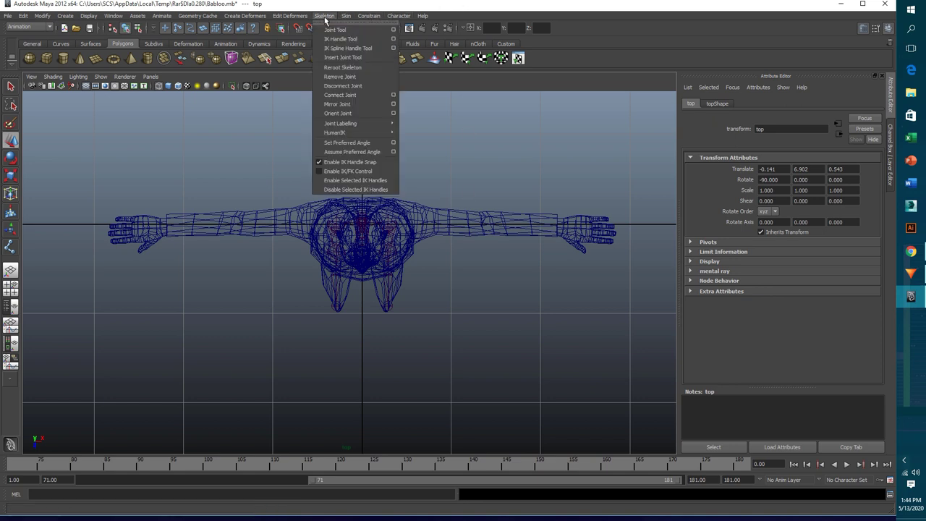
click(333, 27)
scroll(434, 224, up, 2)
scroll(434, 224, up, 1)
mouse_move(434, 224)
alt+middle_down()
mouse_move(217, 202)
mouse_move(251, 232)
alt+middle_up()
scroll(215, 201, up, 2)
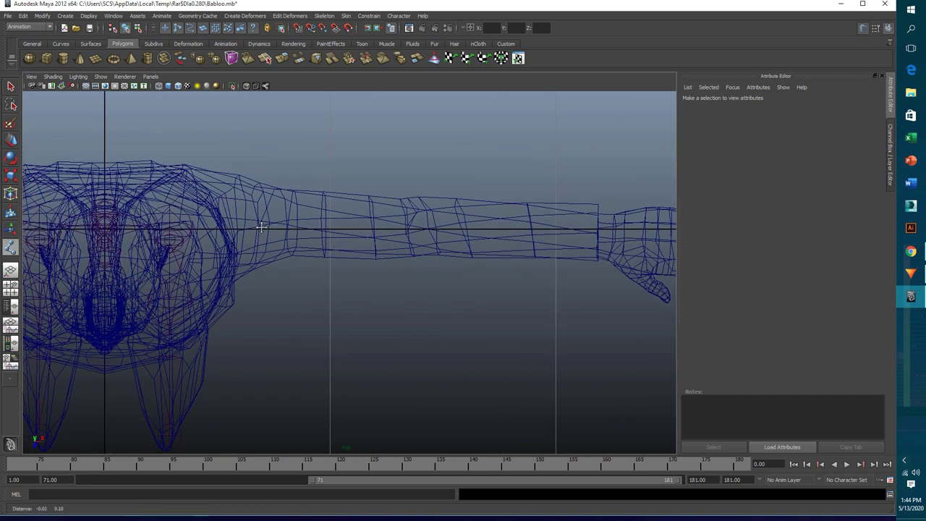
click(225, 223)
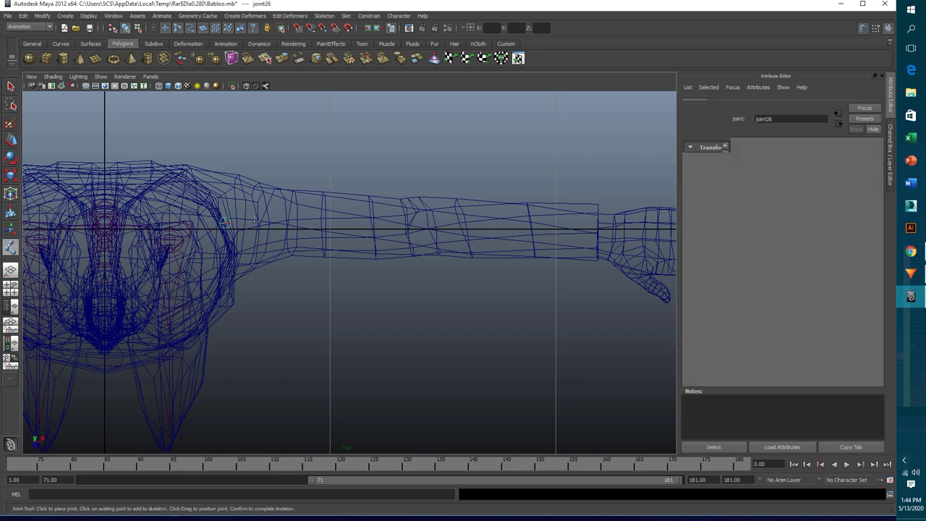
click(413, 221)
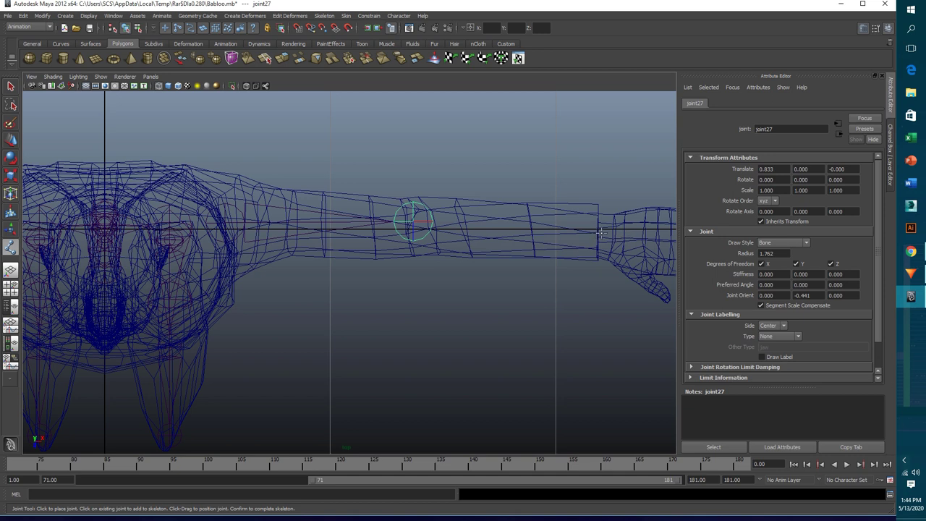
click(599, 232)
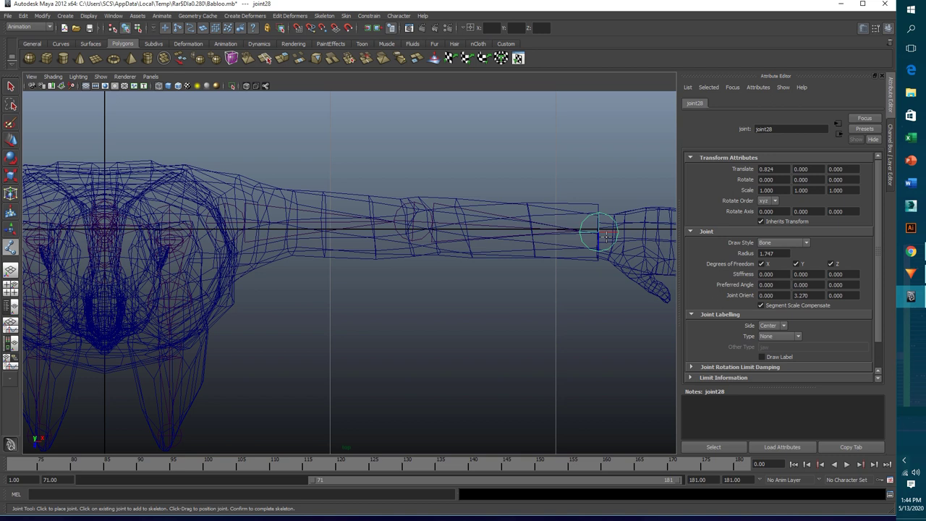
key(w)
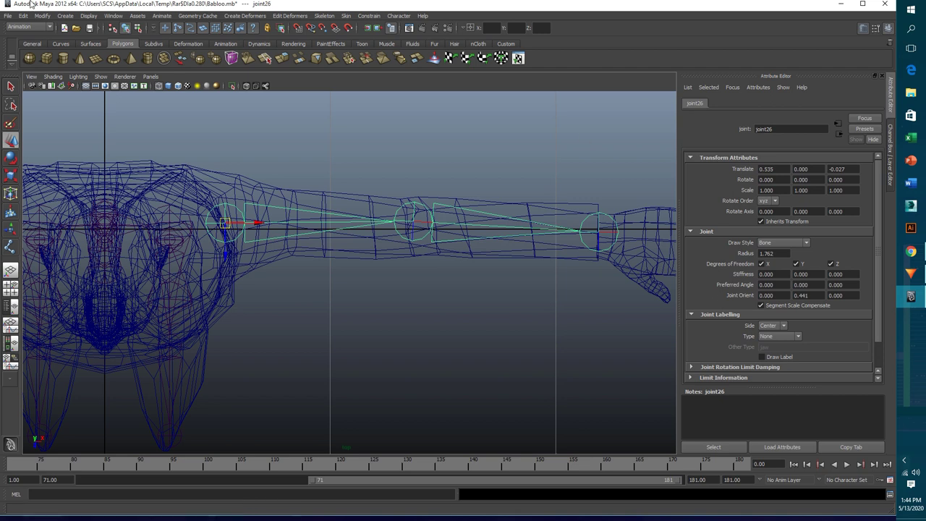
- Lower Display > Animation > Joint Size from 3.00 to 2.17
click(88, 15)
mouse_move(108, 133)
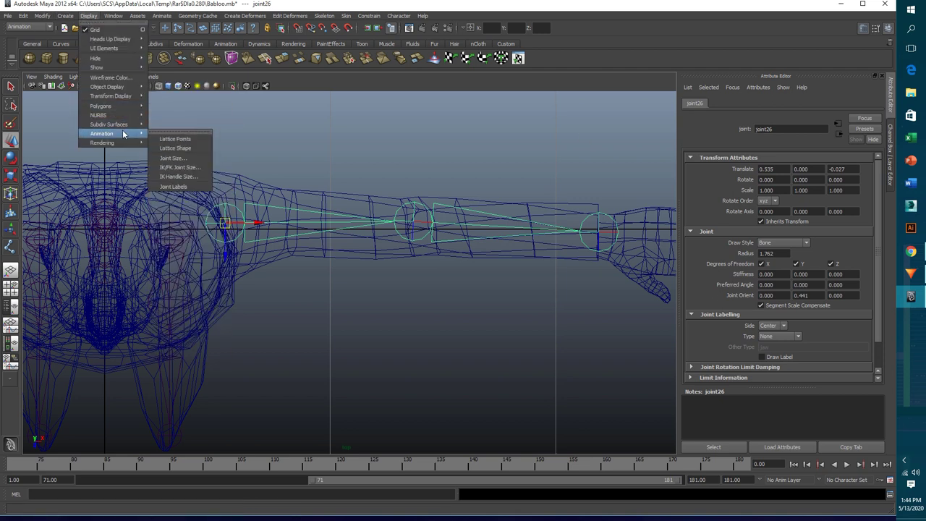
click(182, 159)
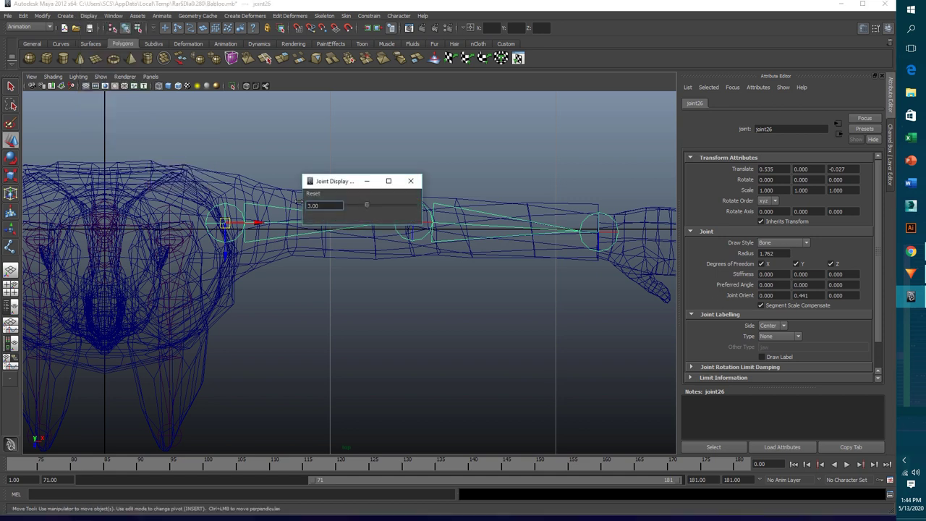
text(2.17)
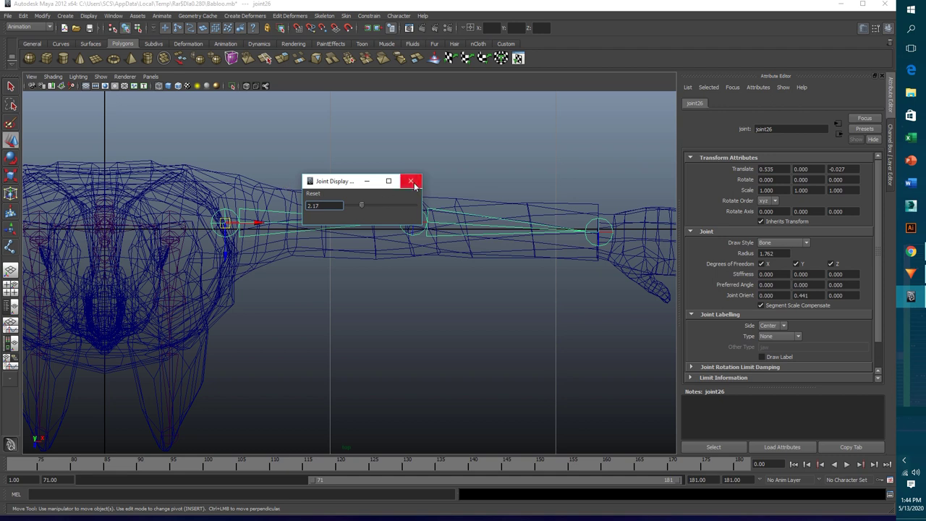
click(410, 181)
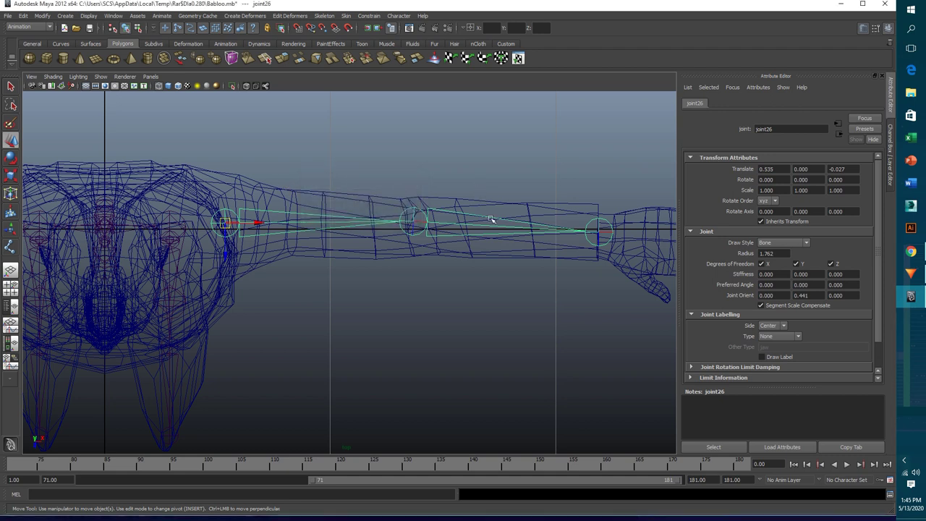
alt+middle_drag(504, 276, 352, 273)
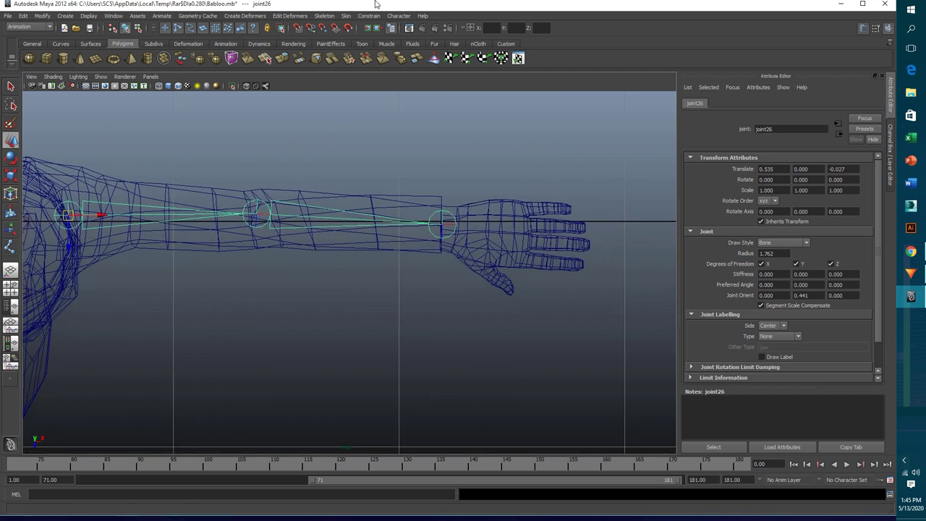
- Activate the Joint Tool and place a three-joint chain from the thumb base to its tip
click(324, 15)
click(357, 84)
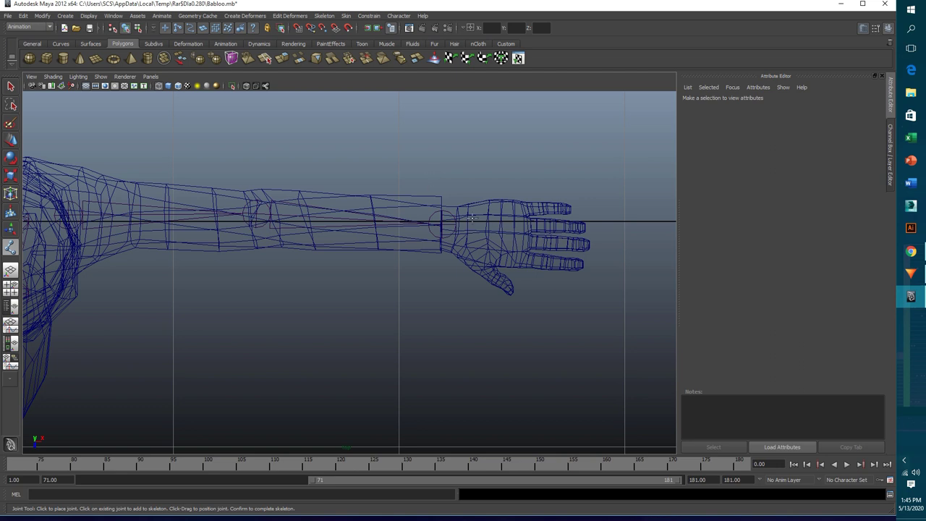
alt+middle_drag(431, 175, 348, 108)
scroll(425, 144, up, 3)
scroll(425, 144, up, 2)
alt+middle_drag(424, 144, 379, 258)
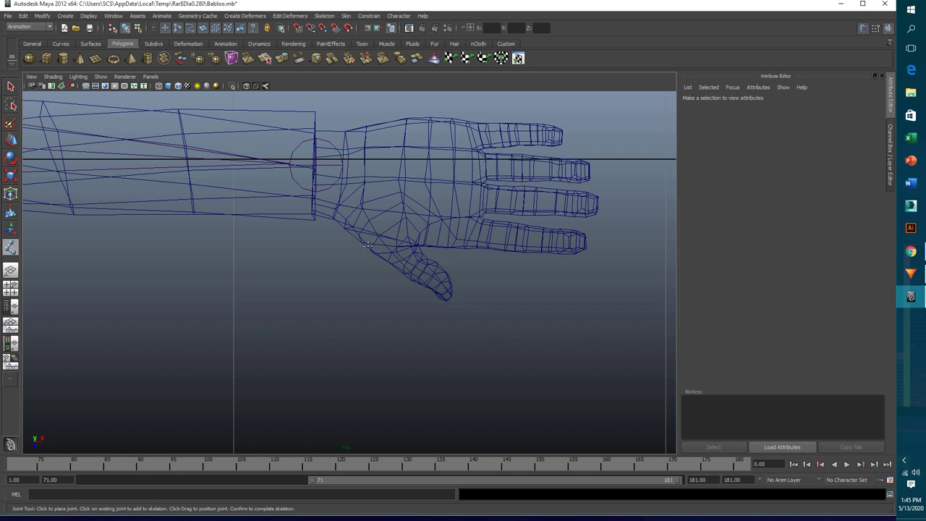
scroll(369, 242, up, 2)
scroll(372, 238, up, 2)
click(388, 204)
click(423, 232)
click(456, 262)
key(Return)
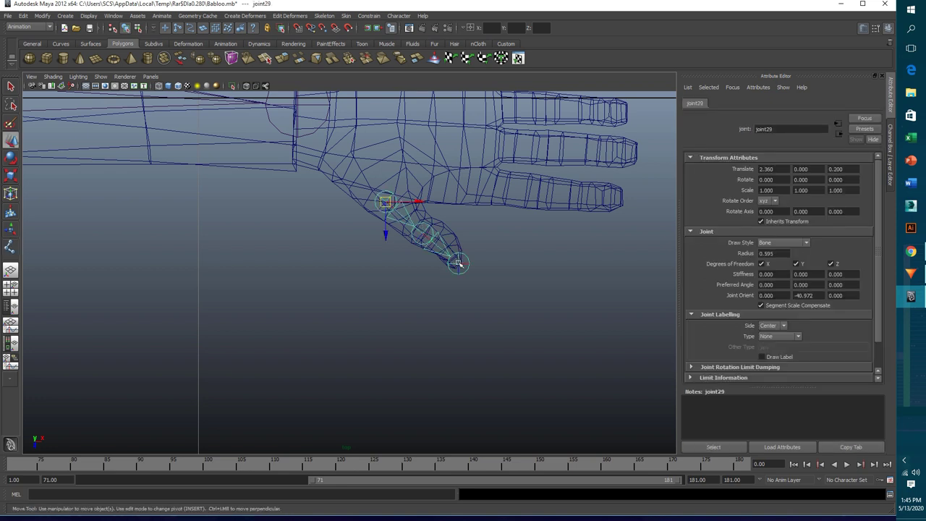
key(Delete)
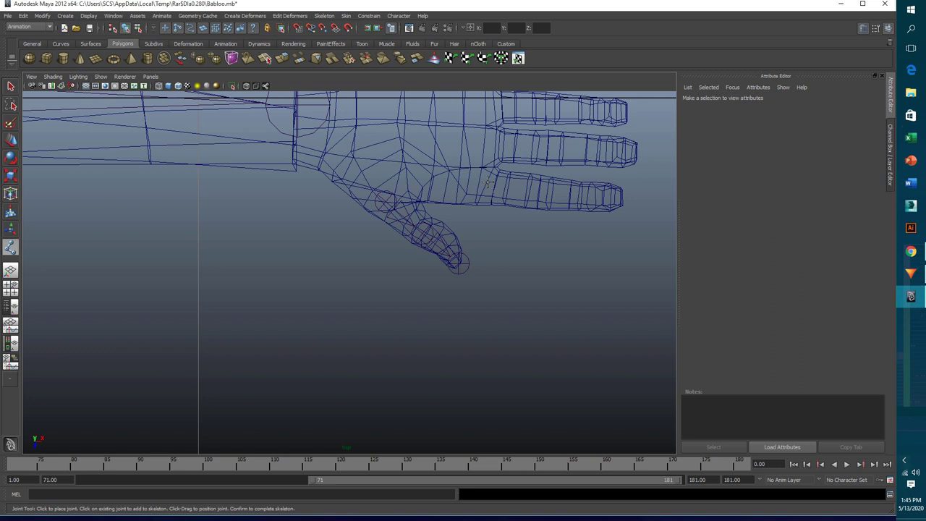
- Place the joints along the little finger to its tip and finish that chain
click(483, 182)
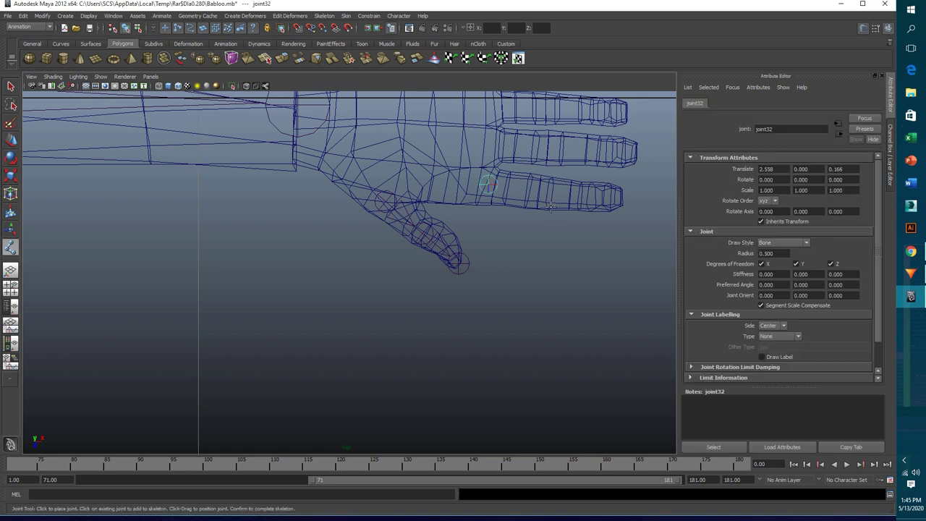
middle_click(530, 189)
click(578, 191)
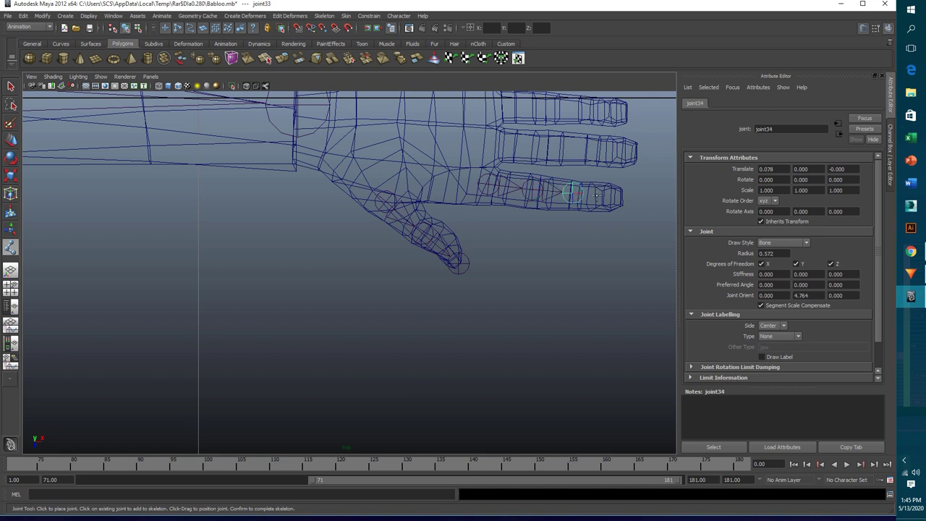
click(621, 194)
alt+drag(573, 182, 551, 258)
key(Return)
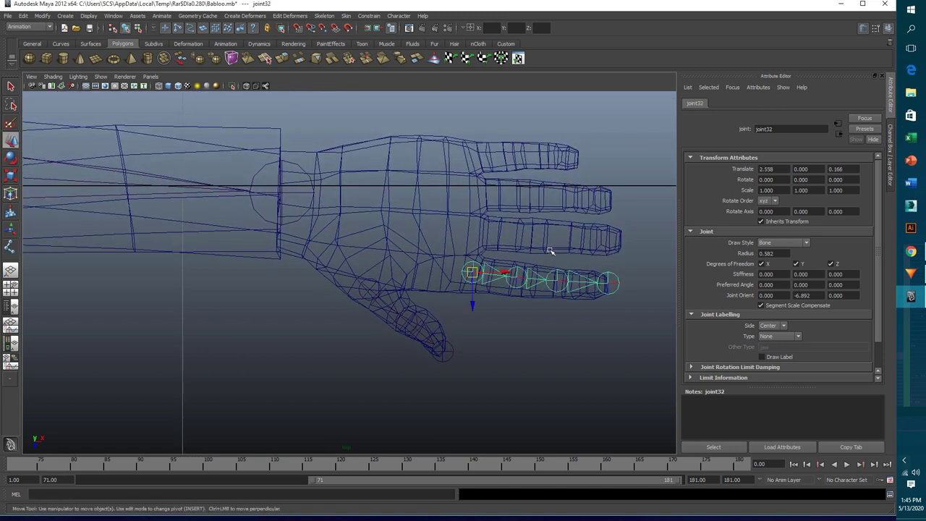
key(Escape)
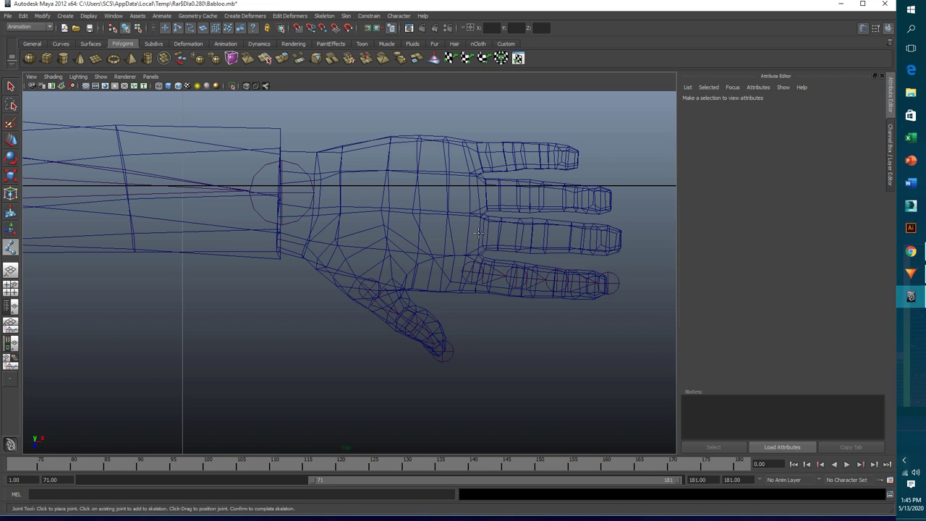
- Build a joint chain along the ring finger from base to fingertip
click(524, 235)
click(565, 235)
click(614, 238)
key(w)
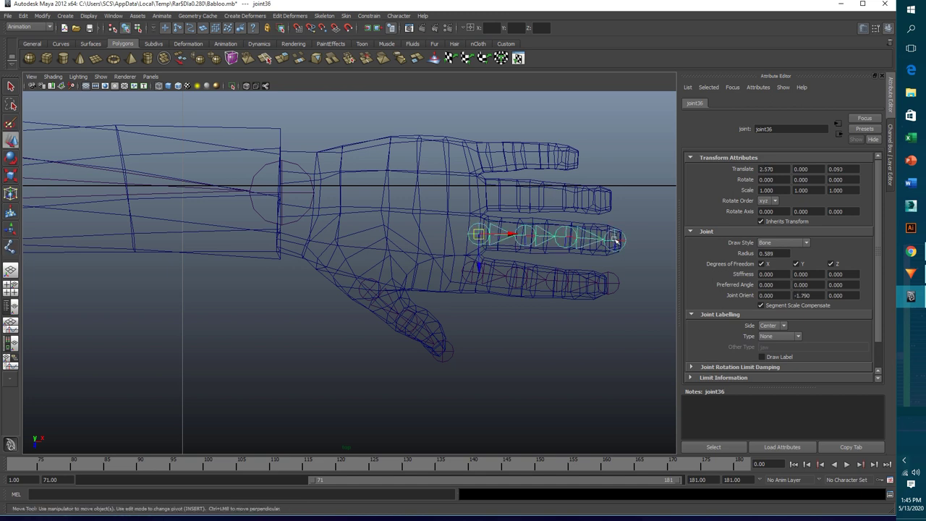
click(483, 193)
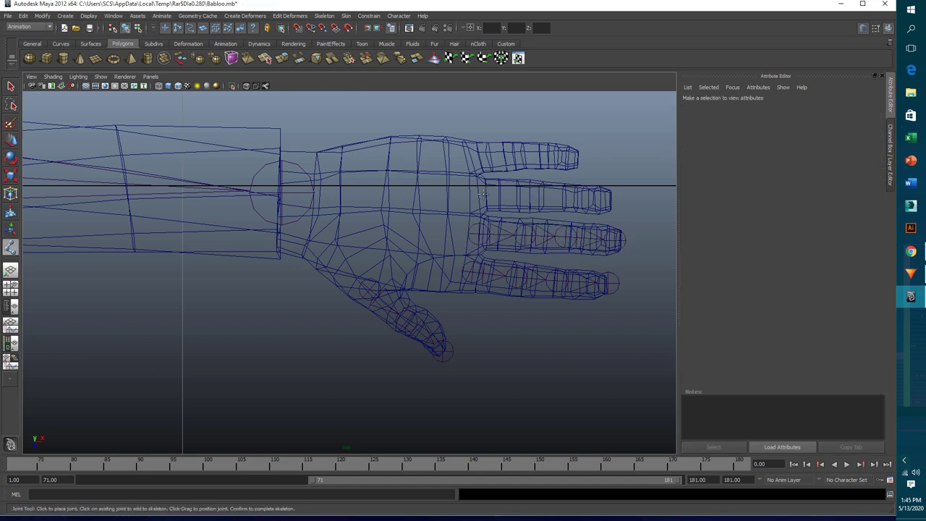
- Build a joint chain along the middle finger from base to fingertip
key(y)
click(483, 194)
click(562, 196)
click(611, 198)
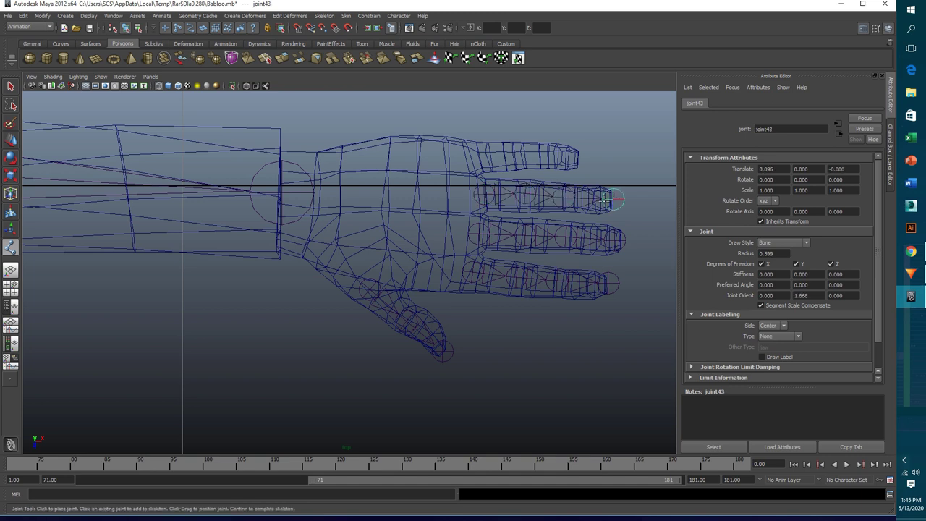
key(Return)
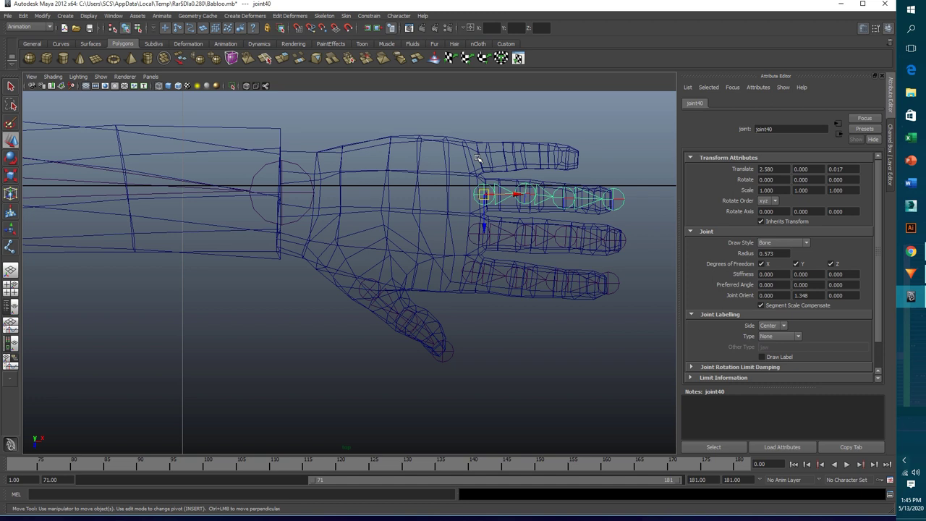
- Build a four-joint chain along the index finger from base to fingertip
key(y)
click(477, 152)
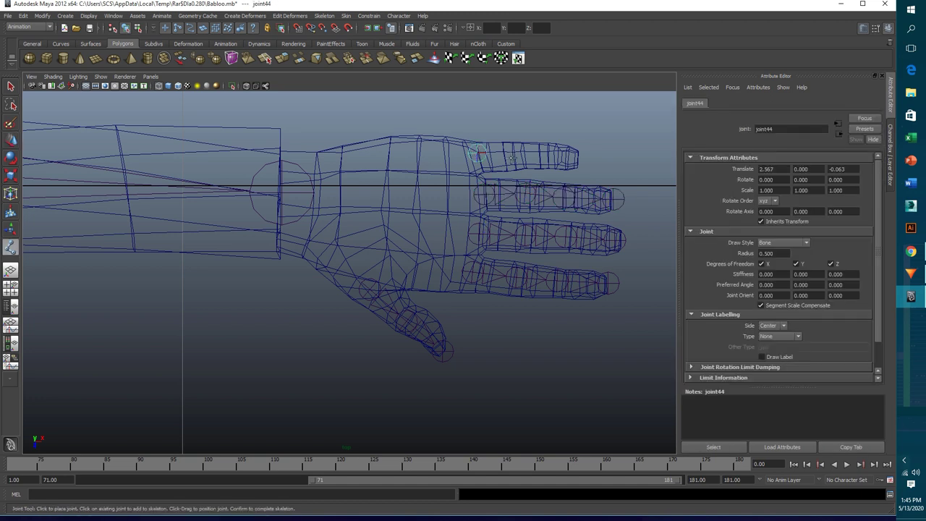
click(516, 152)
click(549, 152)
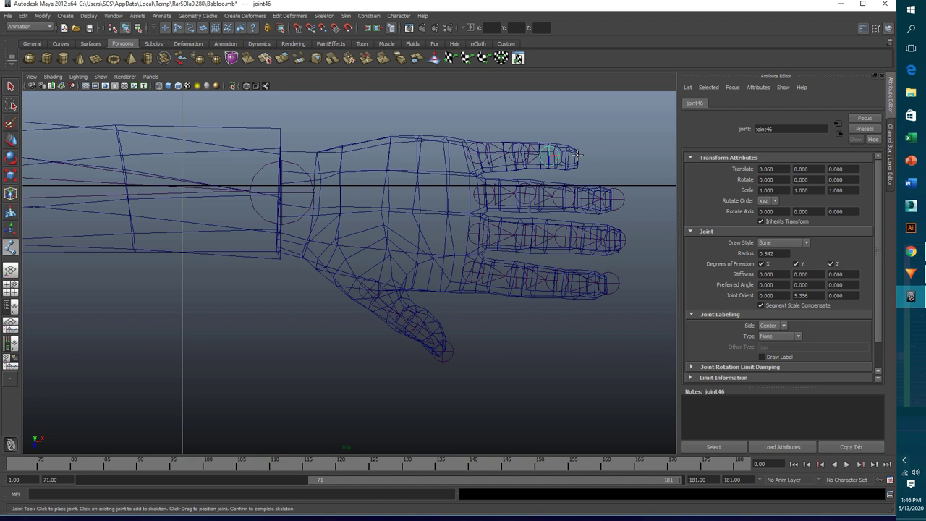
click(575, 156)
key(Return)
key(w)
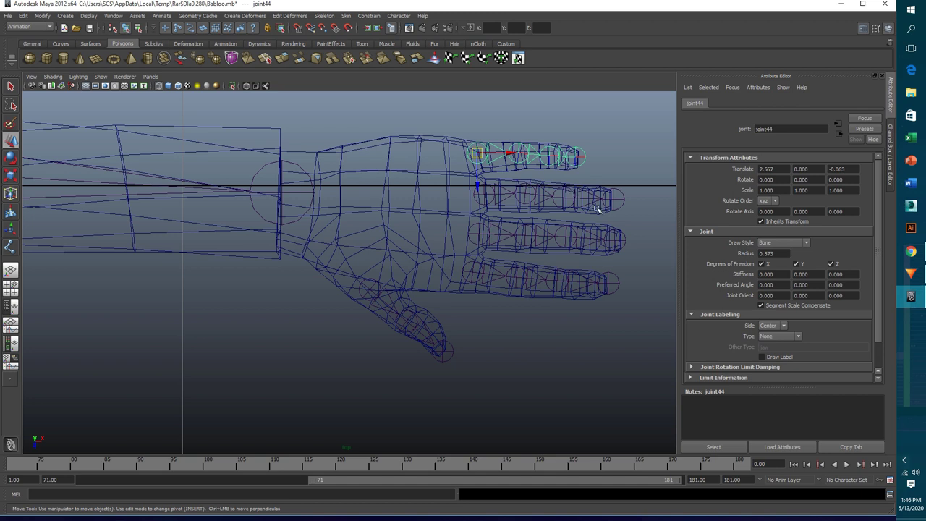
- Parent the thumb and little-finger chains under the wrist joint
click(366, 293)
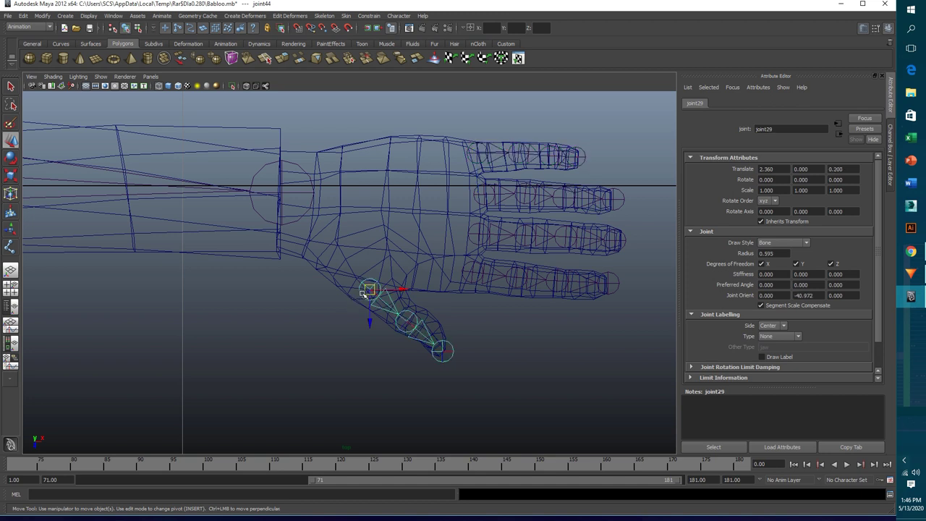
click(296, 220)
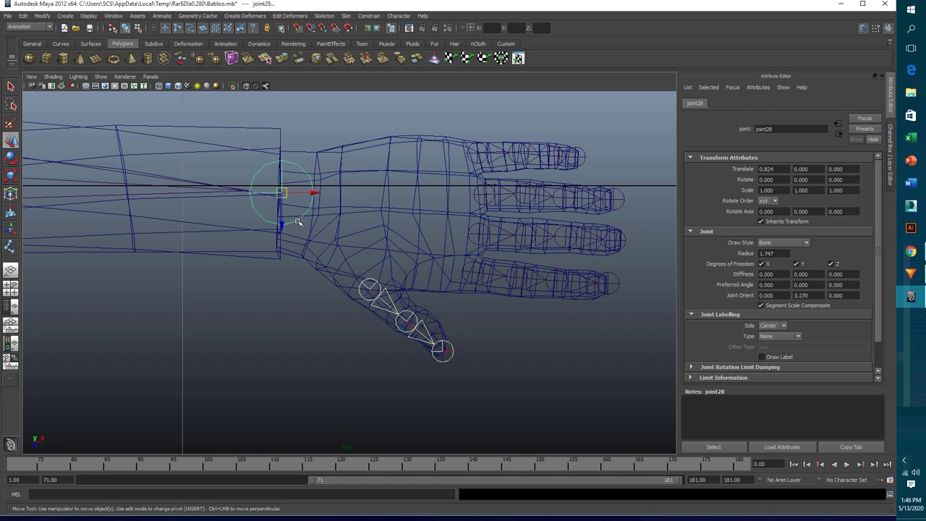
key(Down)
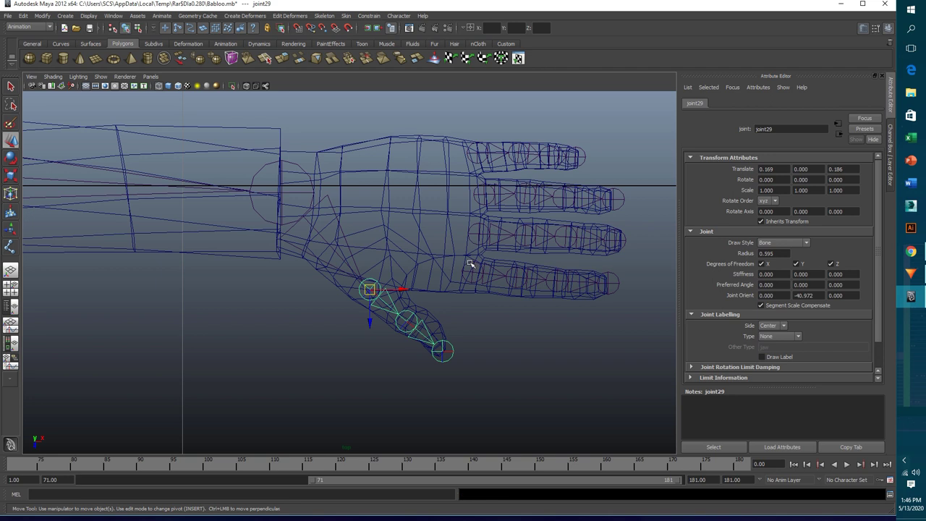
click(470, 264)
click(313, 192)
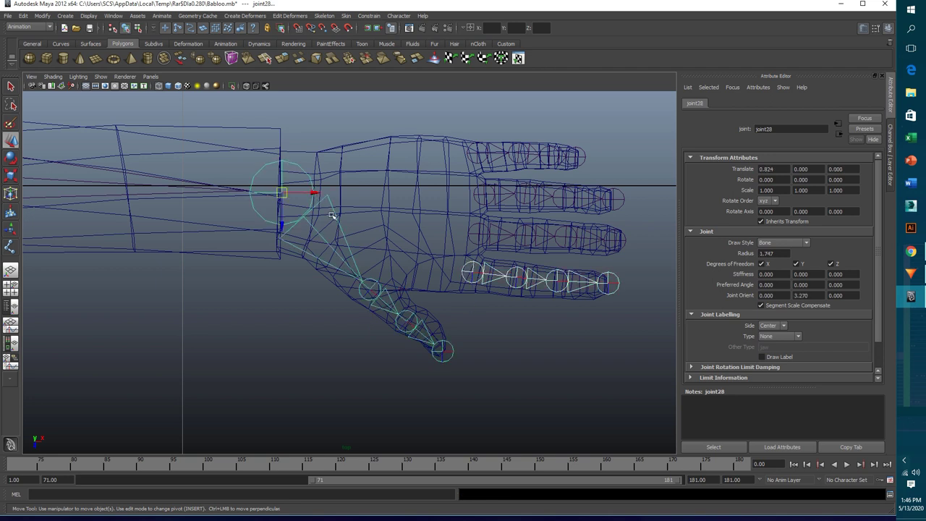
key(ctrl+z)
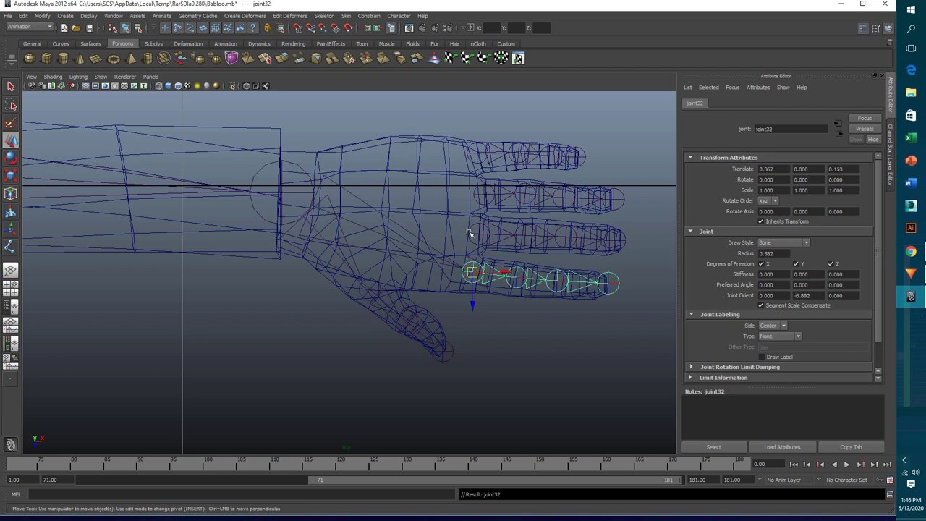
click(471, 230)
- Parent the ring, middle and index finger chains under the wrist joint
click(476, 232)
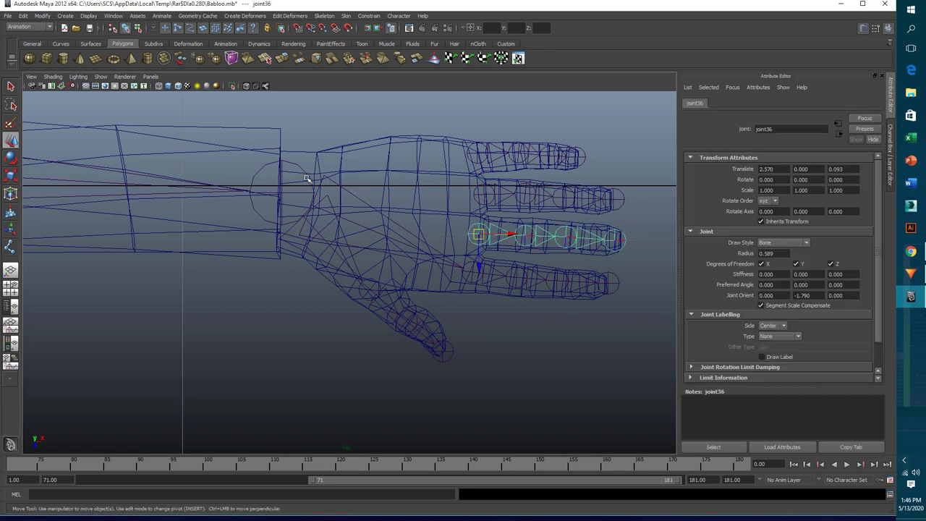
key(Up)
key(Down)
click(478, 194)
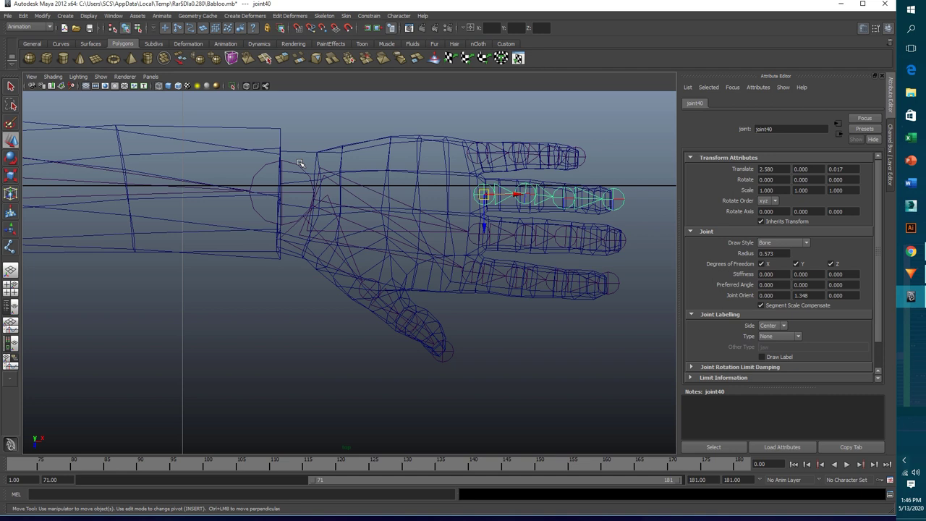
key(Up)
key(Down)
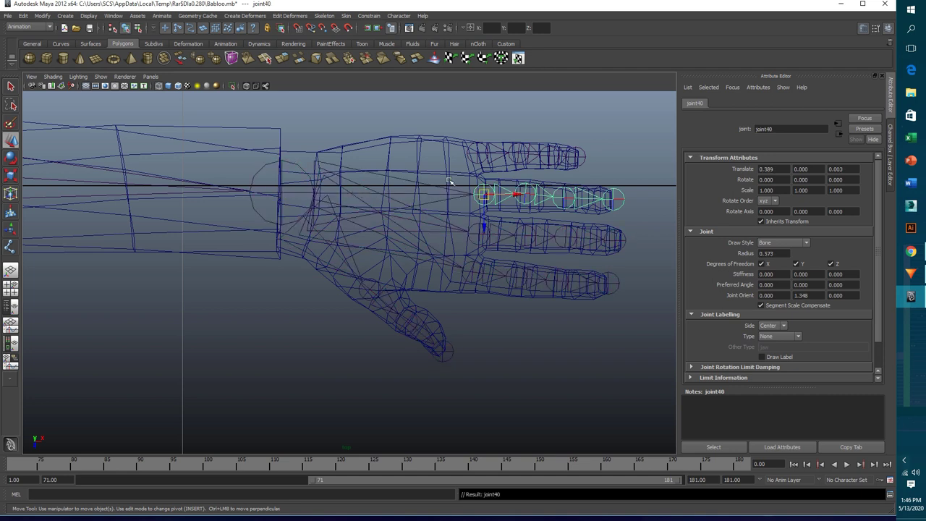
click(471, 155)
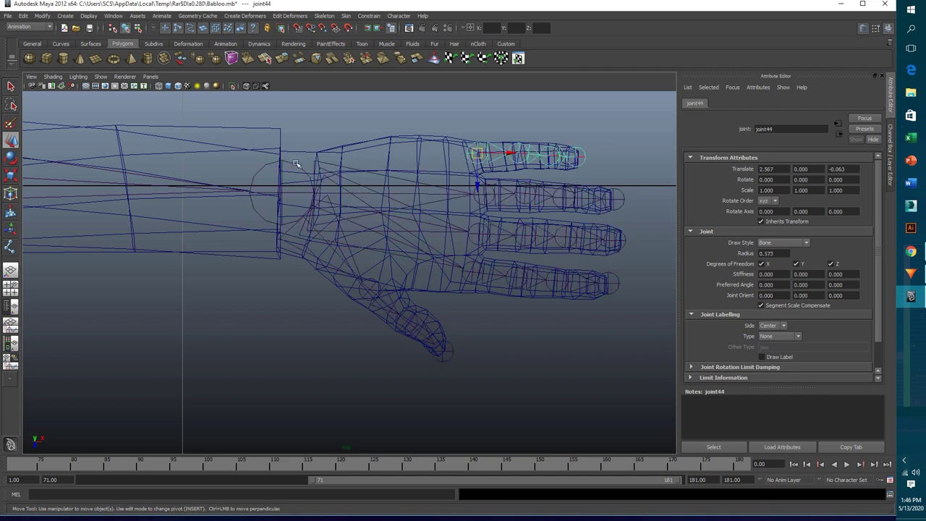
key(Up)
key(Down)
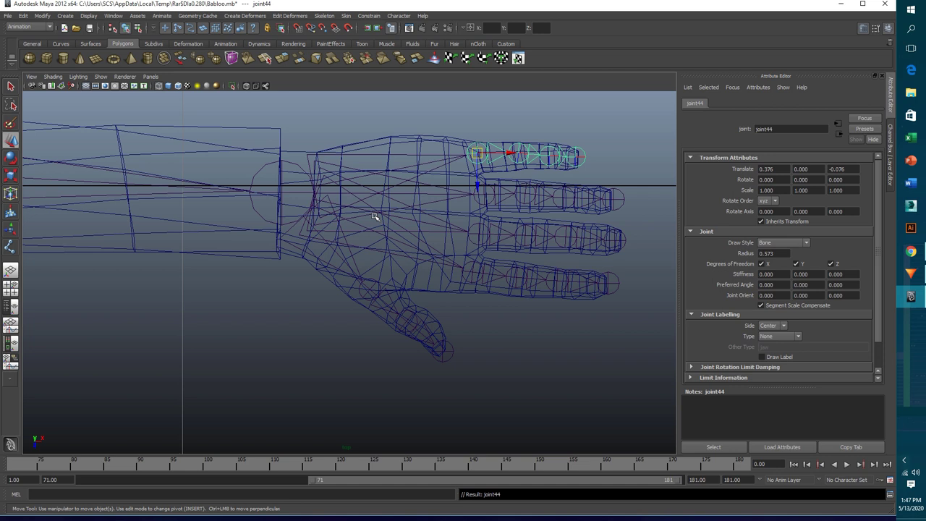
- Select the root joint of the arm chain lying on the ground, undoing an accidental move
key(space)
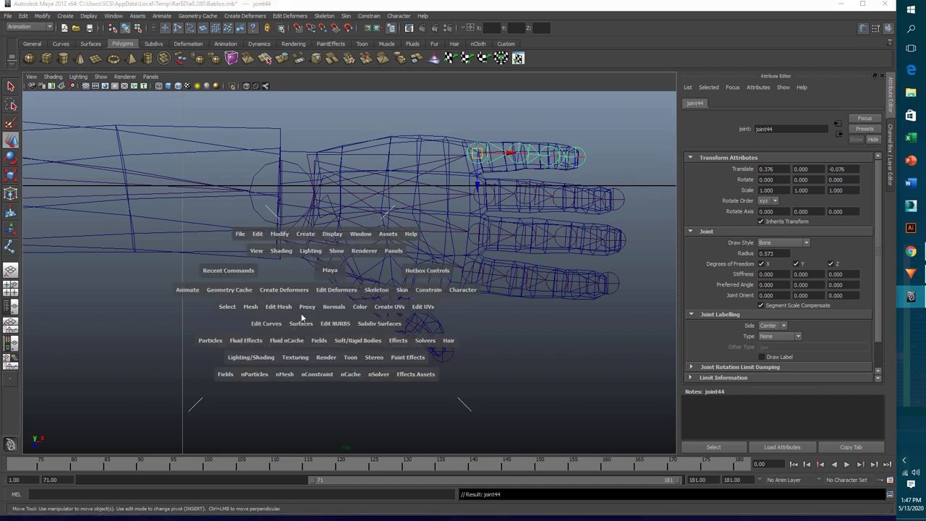
drag(329, 272, 330, 286)
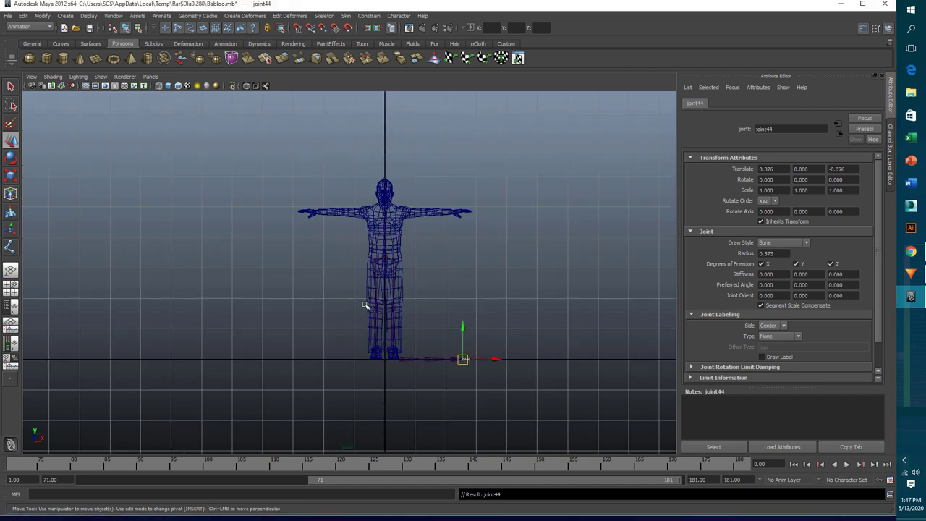
key(space)
mouse_move(370, 310)
mouse_down()
mouse_move(418, 309)
mouse_move(436, 333)
mouse_move(424, 335)
mouse_move(508, 343)
mouse_move(543, 331)
mouse_up()
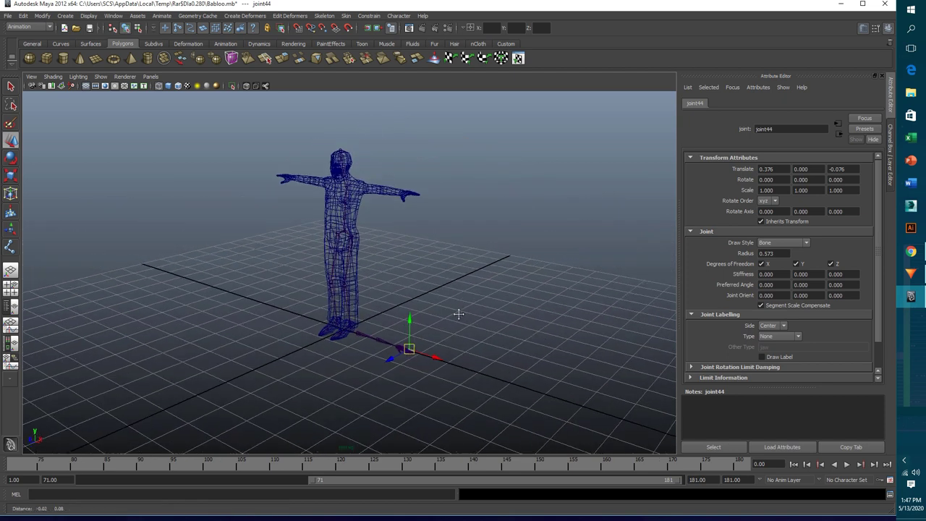
alt+drag(459, 308, 473, 334)
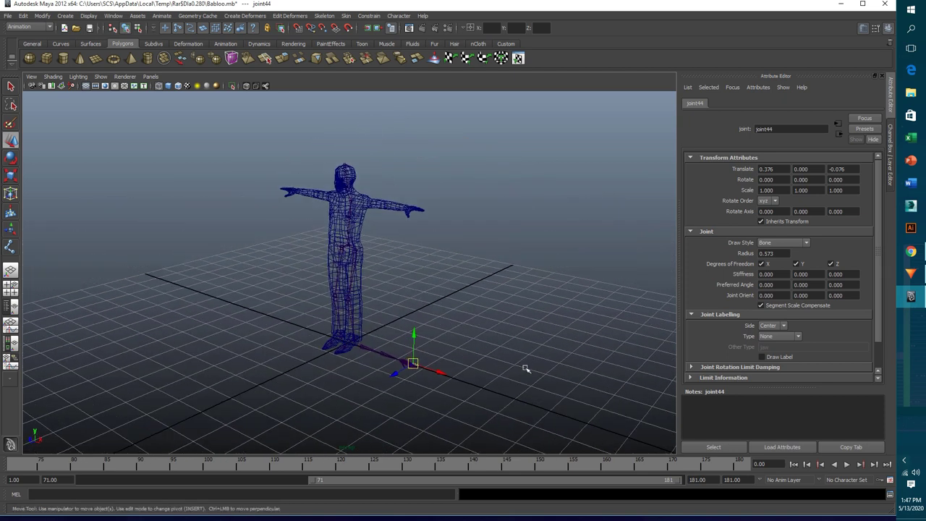
drag(415, 345, 407, 250)
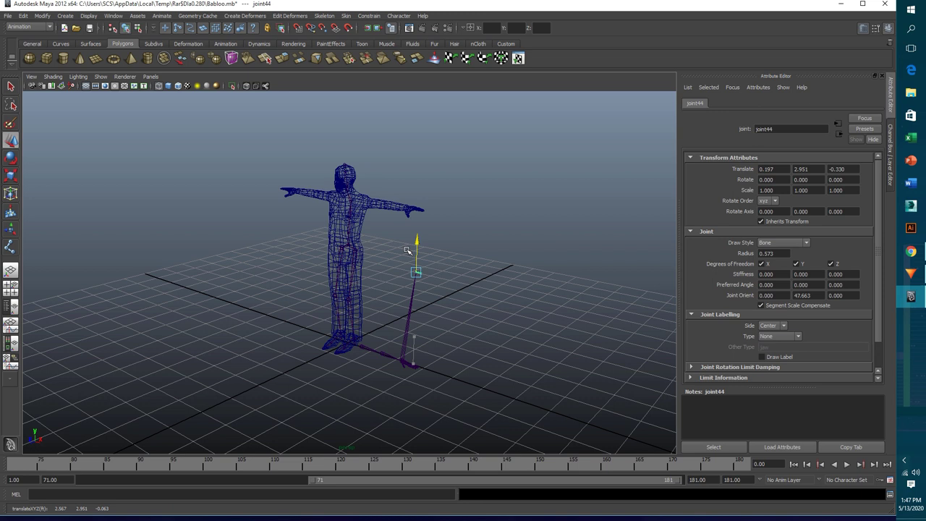
key(ctrl+z)
drag(463, 413, 355, 339)
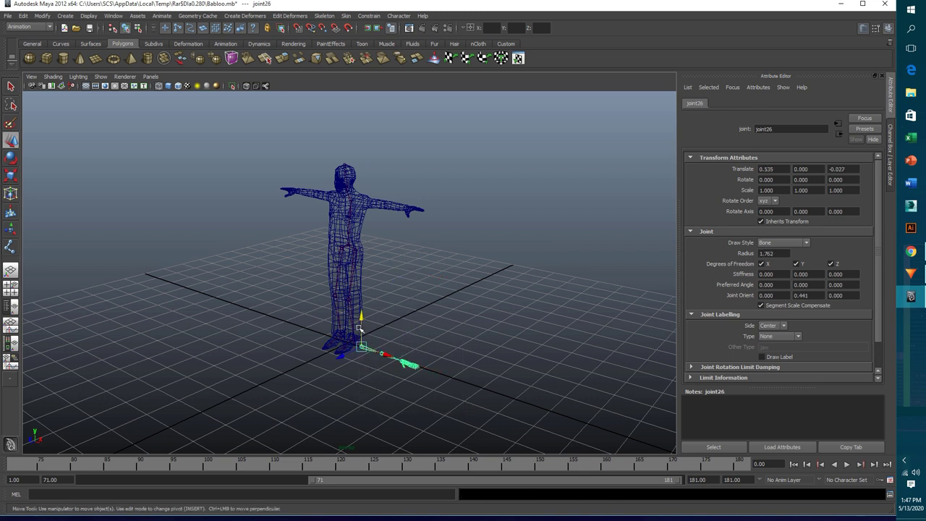
click(361, 286)
key(ctrl+z)
mouse_move(385, 359)
alt+mouse_down()
mouse_move(361, 298)
mouse_move(369, 147)
mouse_move(368, 178)
alt+mouse_up()
- In front view, raise the arm chain so shoulder joint26 sits at 0.535, 4.830, -0.027
key(space)
scroll(504, 140, up, 3)
scroll(504, 141, up, 2)
mouse_move(504, 140)
alt+middle_down()
mouse_move(371, 285)
mouse_move(287, 292)
alt+middle_up()
scroll(372, 284, up, 2)
scroll(371, 285, up, 2)
scroll(362, 279, up, 1)
drag(255, 217, 258, 221)
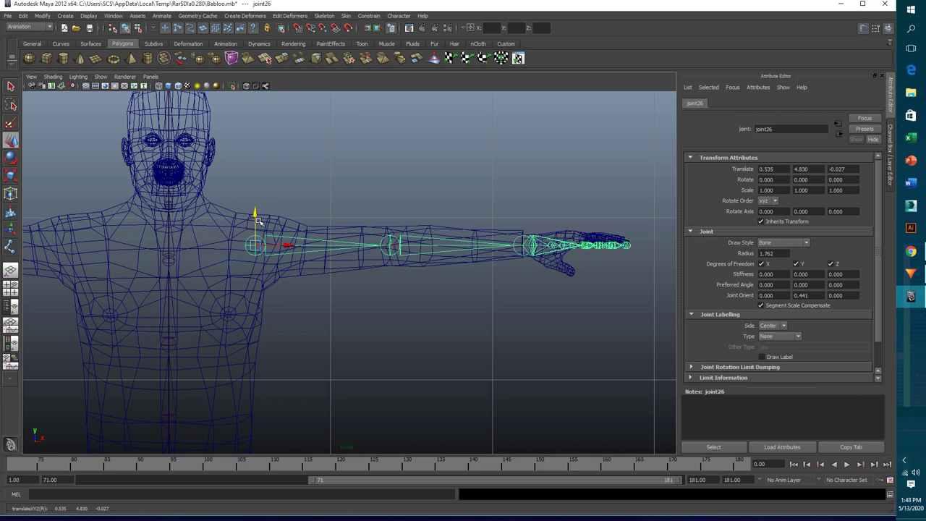
key(space)
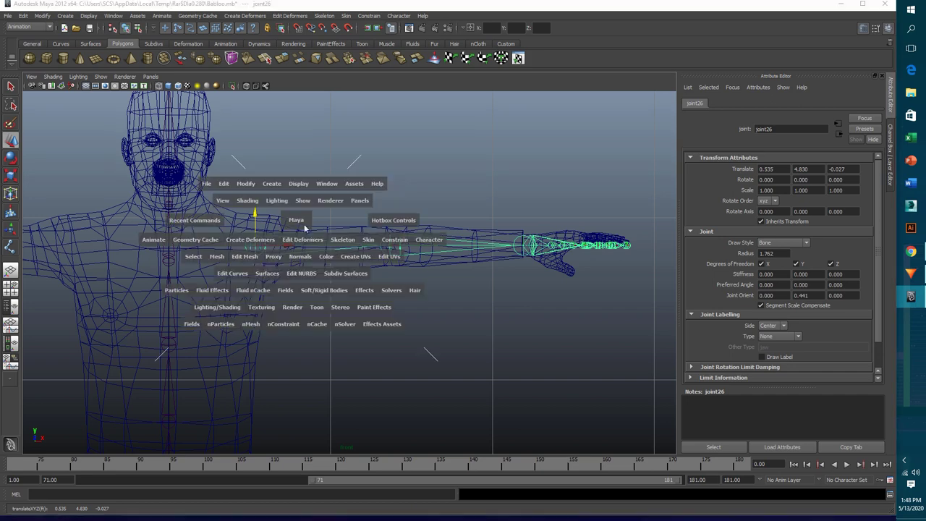
drag(300, 224, 307, 204)
scroll(388, 190, up, 5)
scroll(457, 92, up, 3)
alt+middle_drag(457, 92, 384, 374)
scroll(386, 369, down, 3)
alt+drag(386, 370, 392, 344)
key(ctrl+z)
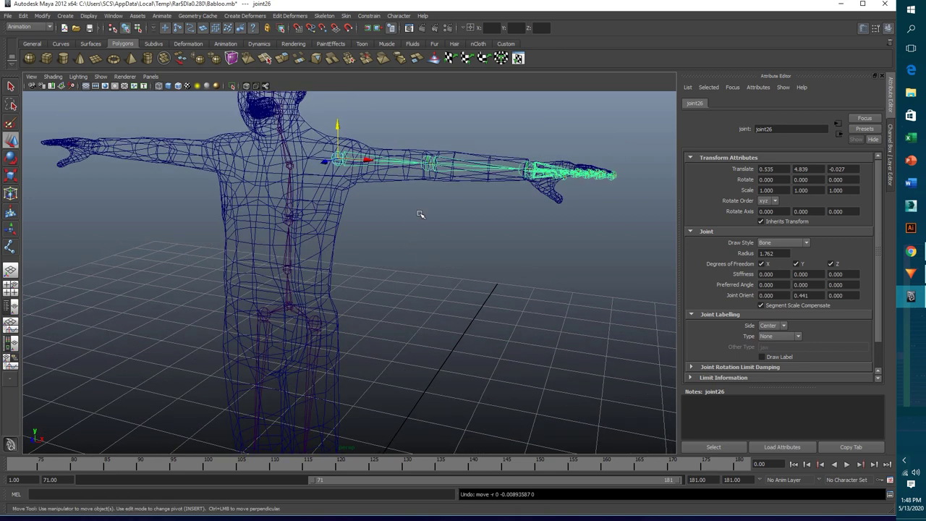
alt+drag(427, 198, 392, 345)
scroll(424, 268, up, 3)
mouse_move(462, 215)
alt+mouse_down()
mouse_move(384, 409)
mouse_move(444, 325)
alt+mouse_up()
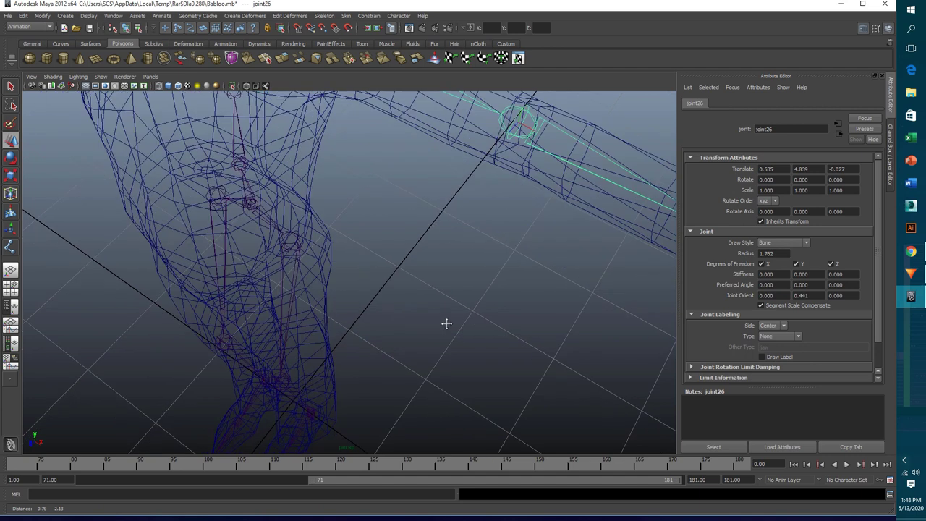
scroll(448, 324, down, 3)
alt+drag(528, 314, 389, 284)
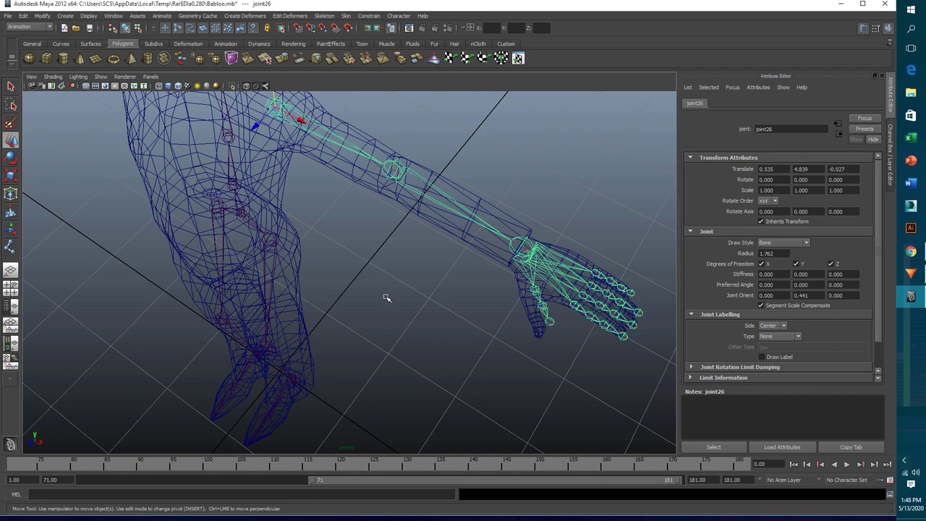
scroll(554, 326, up, 5)
scroll(555, 326, up, 1)
scroll(555, 327, down, 2)
scroll(555, 327, down, 3)
- Move the thumb's base joint, joint29, so the chain drops into the thumb
mouse_move(618, 246)
alt+mouse_down()
mouse_move(369, 195)
mouse_move(477, 217)
alt+mouse_up()
click(488, 215)
key(w)
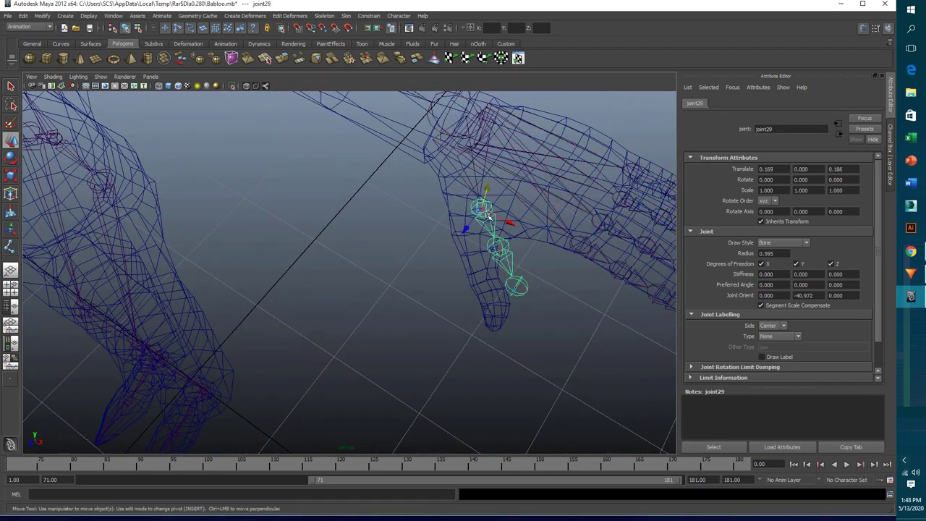
drag(467, 225, 437, 231)
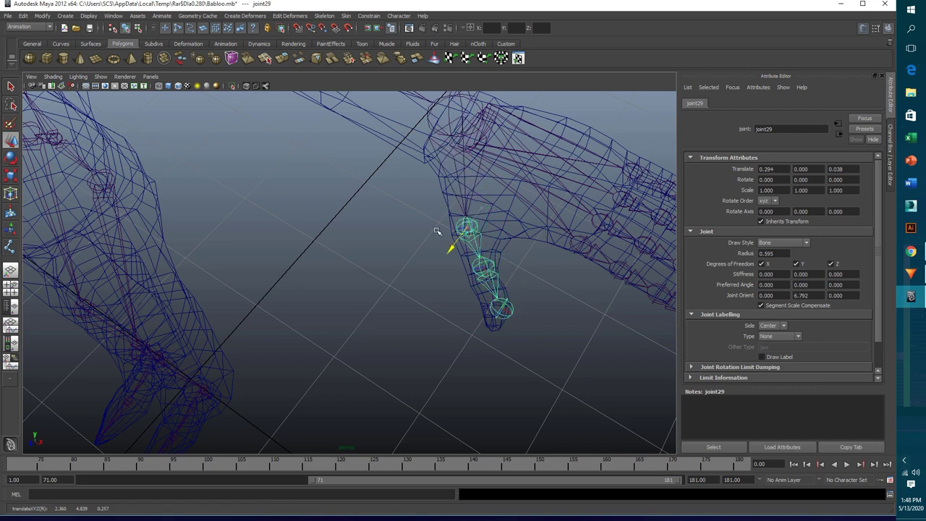
alt+middle_drag(437, 230, 527, 275)
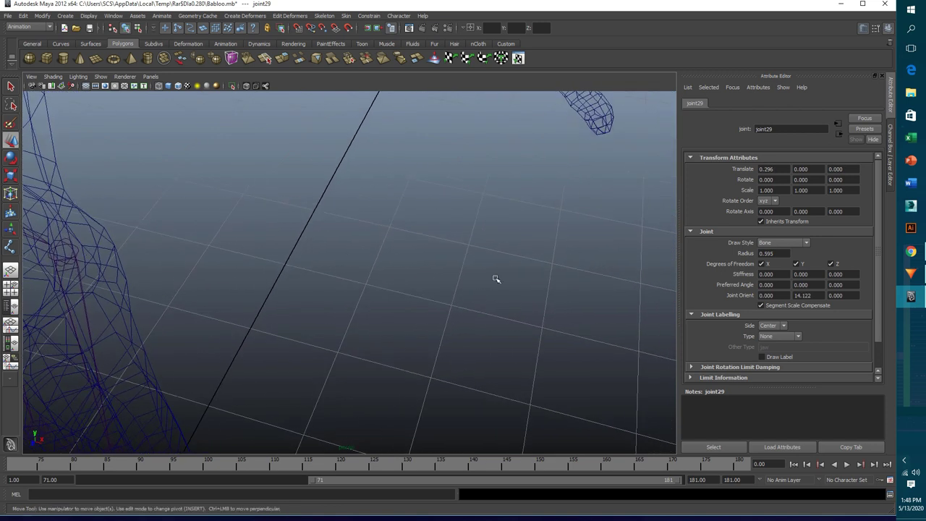
mouse_move(527, 275)
alt+mouse_down()
mouse_move(545, 256)
mouse_move(571, 159)
mouse_move(506, 351)
mouse_move(539, 251)
mouse_move(523, 321)
alt+mouse_up()
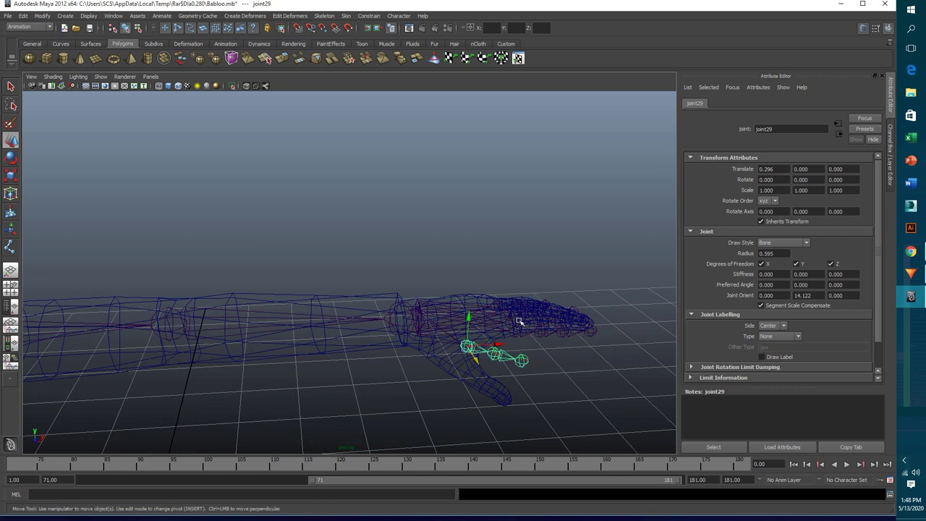
mouse_move(469, 334)
mouse_down()
mouse_move(457, 344)
mouse_move(467, 390)
mouse_move(471, 374)
mouse_move(494, 370)
mouse_up()
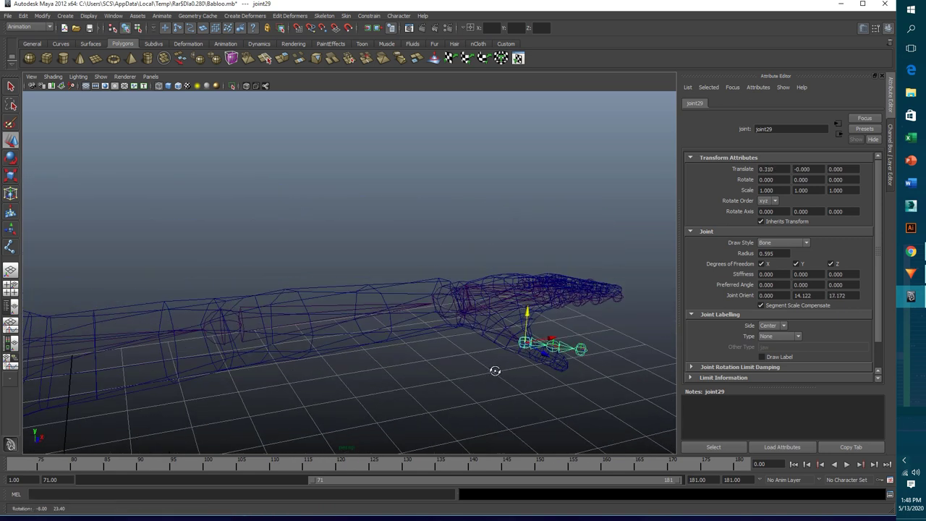
middle_drag(542, 355, 508, 351)
- Nudge thumb tip joint31 into place and move middle joint30 upward
alt+drag(514, 364, 490, 331)
mouse_move(489, 331)
middle_down()
mouse_move(532, 350)
mouse_move(530, 361)
middle_up()
click(530, 361)
click(569, 389)
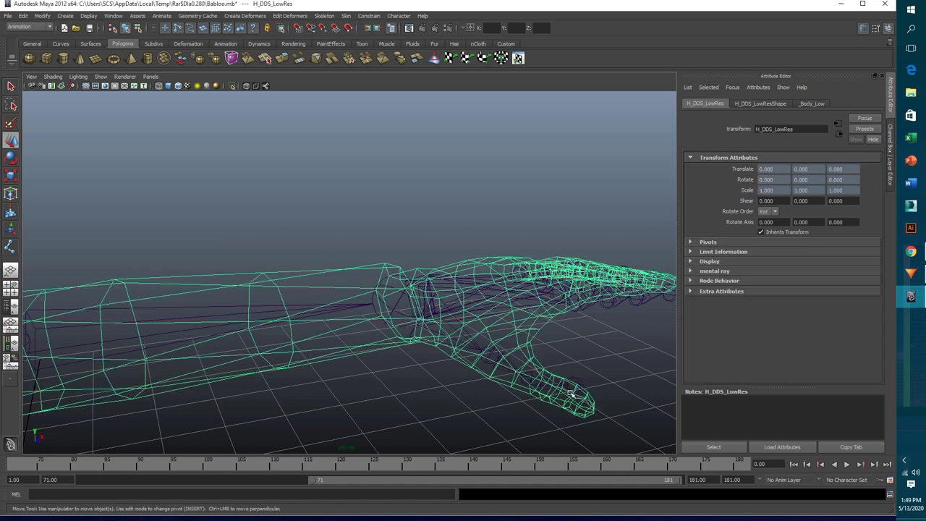
click(576, 377)
mouse_move(580, 372)
middle_down()
mouse_move(577, 383)
mouse_move(597, 413)
mouse_move(609, 397)
mouse_move(569, 413)
middle_up()
alt+drag(568, 413, 565, 401)
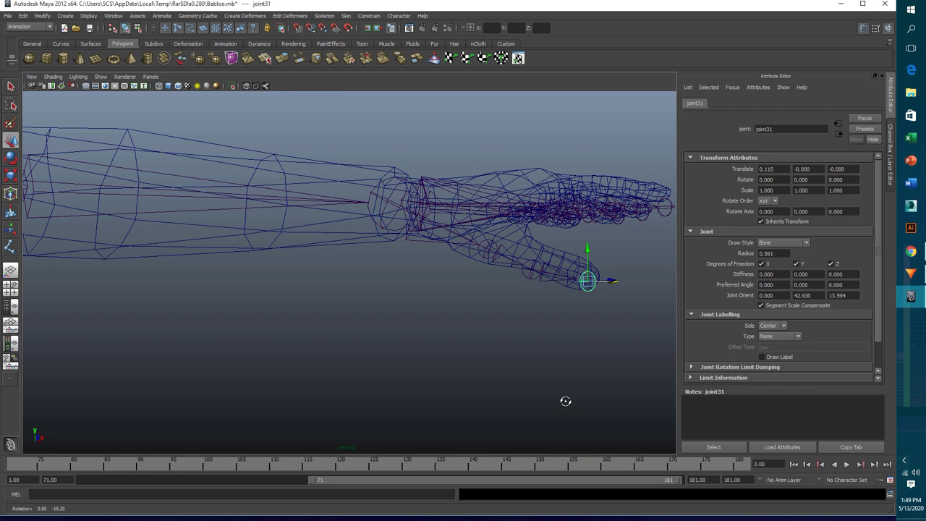
click(533, 270)
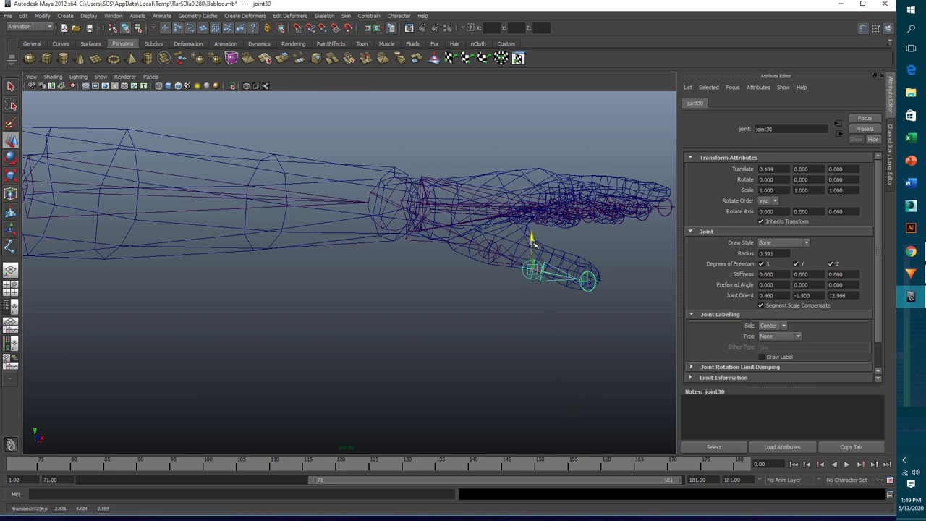
middle_drag(533, 243, 543, 230)
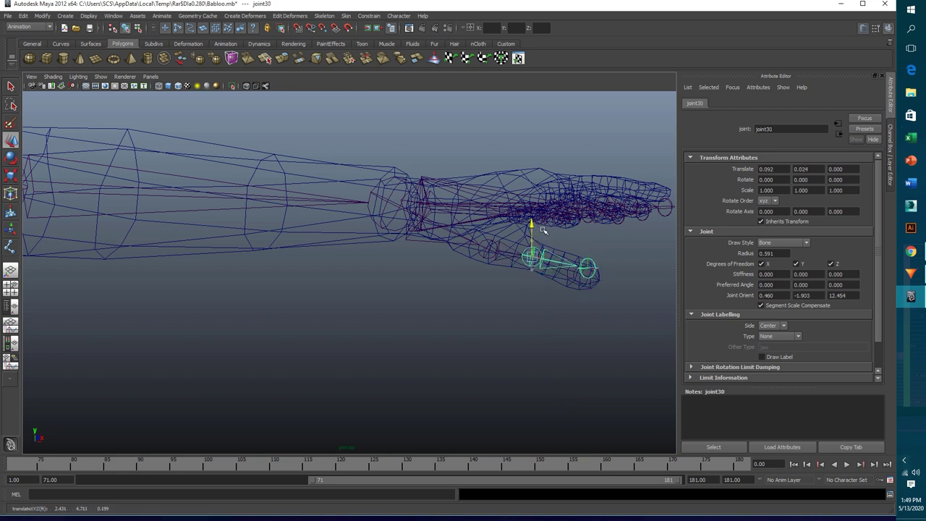
- Readjust the thumb's base and middle joints to fit inside the thumb
click(490, 251)
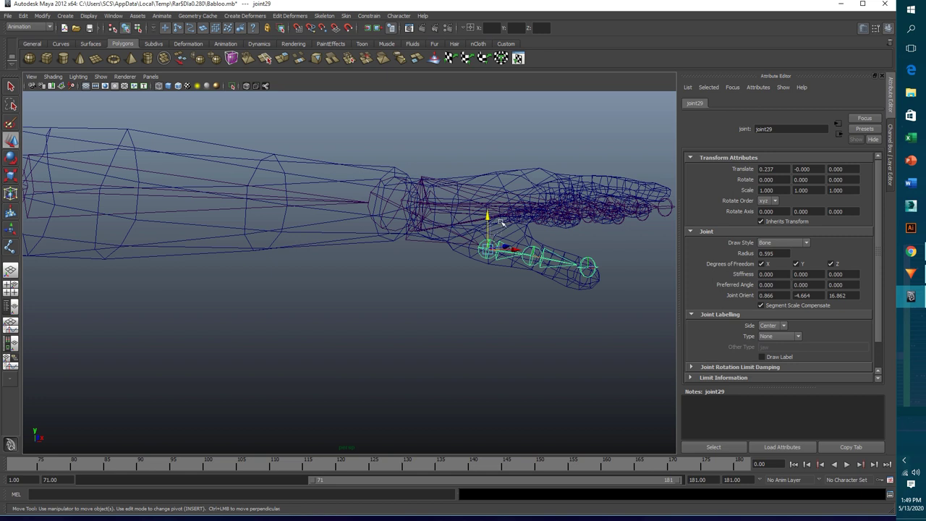
click(501, 222)
click(491, 251)
drag(491, 243, 531, 234)
click(531, 250)
mouse_move(587, 253)
mouse_down()
mouse_move(585, 243)
mouse_move(543, 320)
mouse_move(506, 335)
mouse_up()
- From above, refine the middle joint and place joint31 at the thumb tip (0.086, -0.000, -0.000)
mouse_move(430, 364)
alt+mouse_down()
mouse_move(422, 332)
mouse_move(430, 316)
mouse_move(386, 333)
mouse_move(419, 311)
mouse_move(350, 287)
mouse_move(315, 258)
mouse_move(292, 269)
alt+mouse_up()
click(332, 283)
click(307, 261)
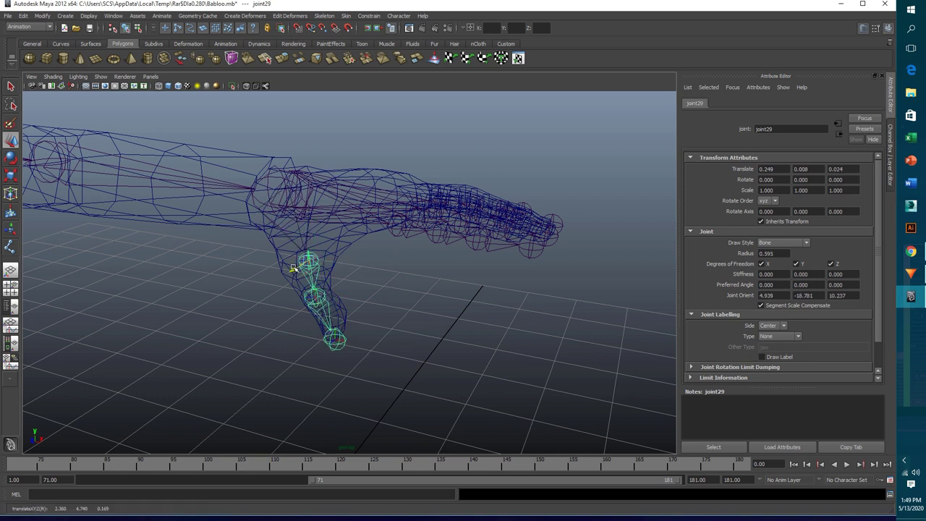
click(312, 298)
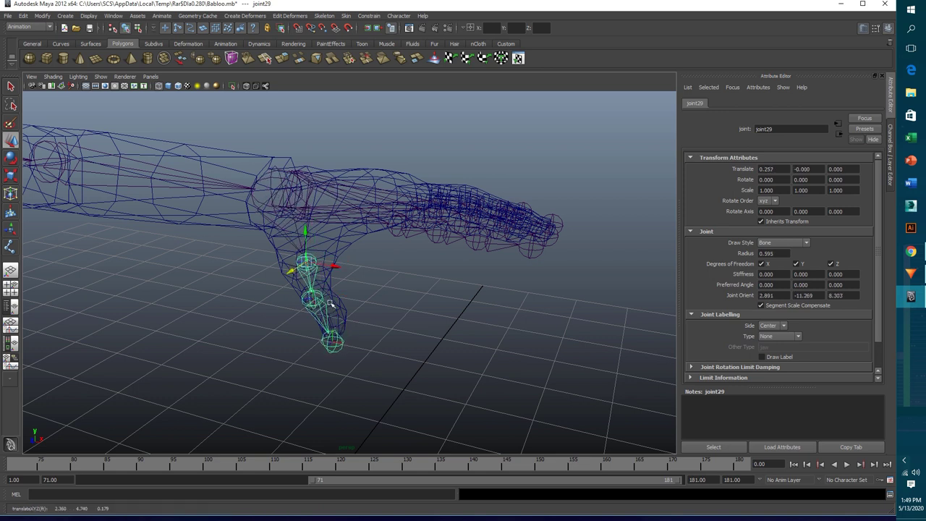
mouse_move(333, 301)
mouse_down()
mouse_move(340, 292)
mouse_move(311, 302)
mouse_up()
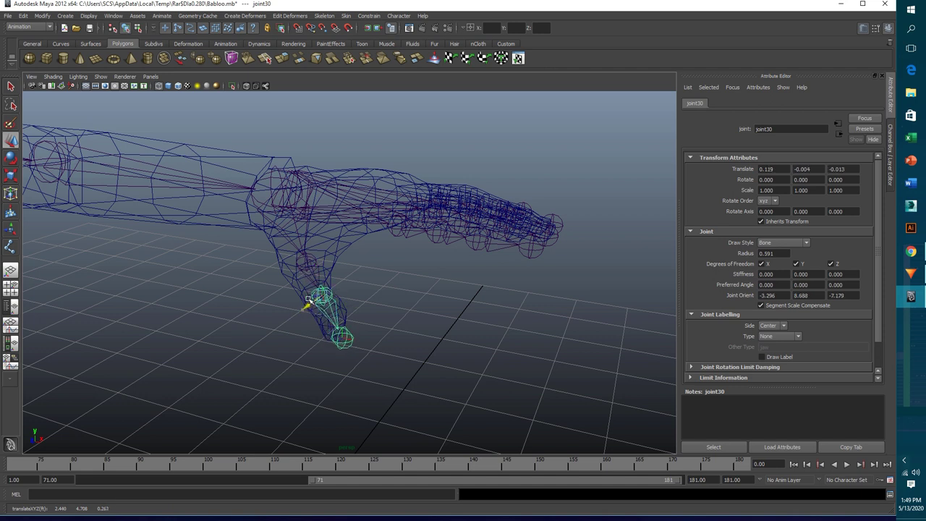
click(342, 335)
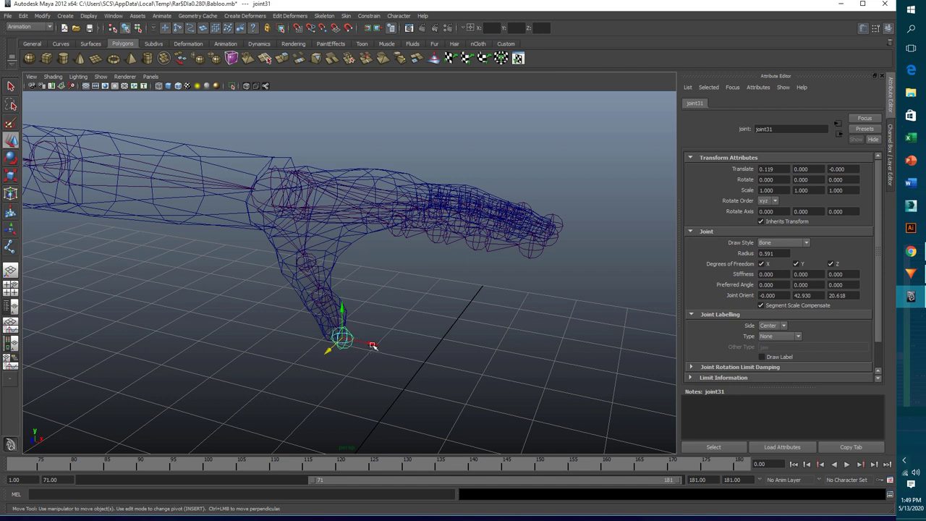
mouse_move(370, 329)
mouse_down()
mouse_move(331, 334)
mouse_move(351, 349)
mouse_up()
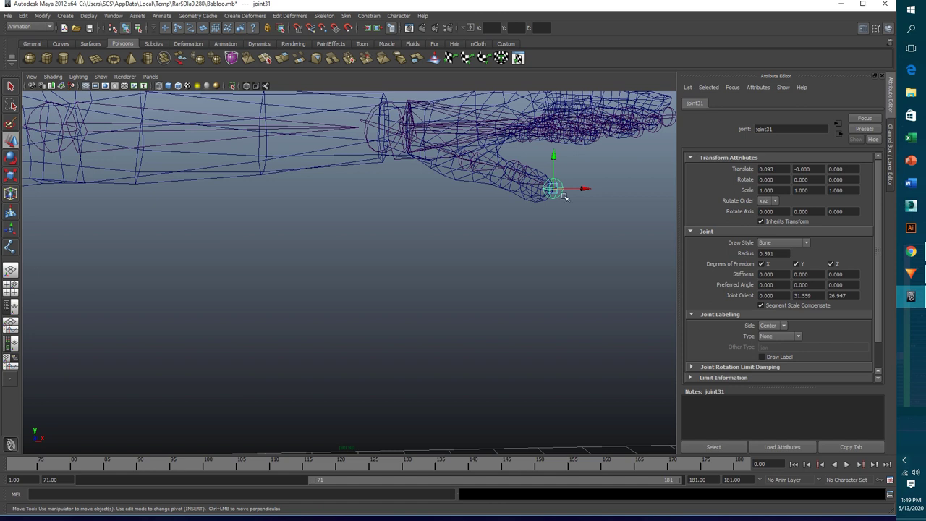
drag(585, 189, 530, 255)
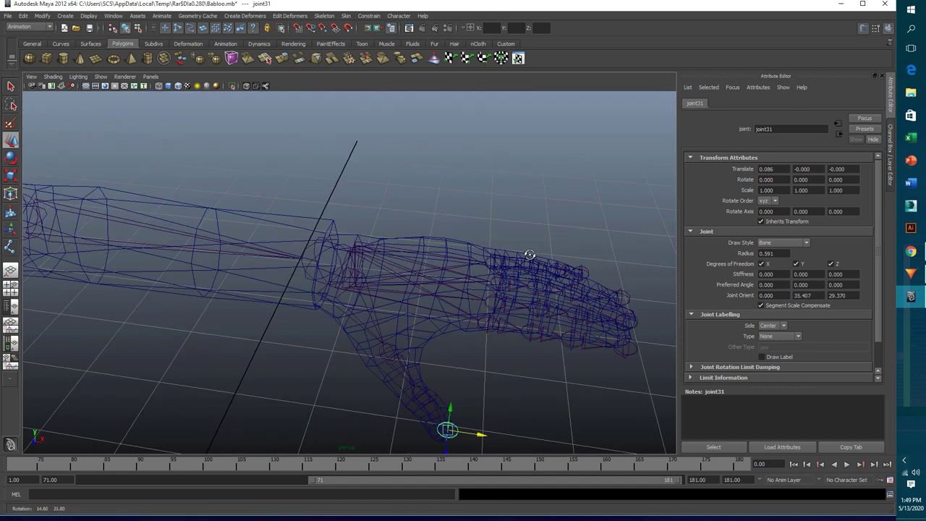
- Dismiss the script error, zoom out over the arm, and select the next finger's base joint
mouse_move(480, 378)
alt+mouse_down()
mouse_move(535, 303)
mouse_move(533, 241)
mouse_move(573, 158)
alt+mouse_up()
click(537, 303)
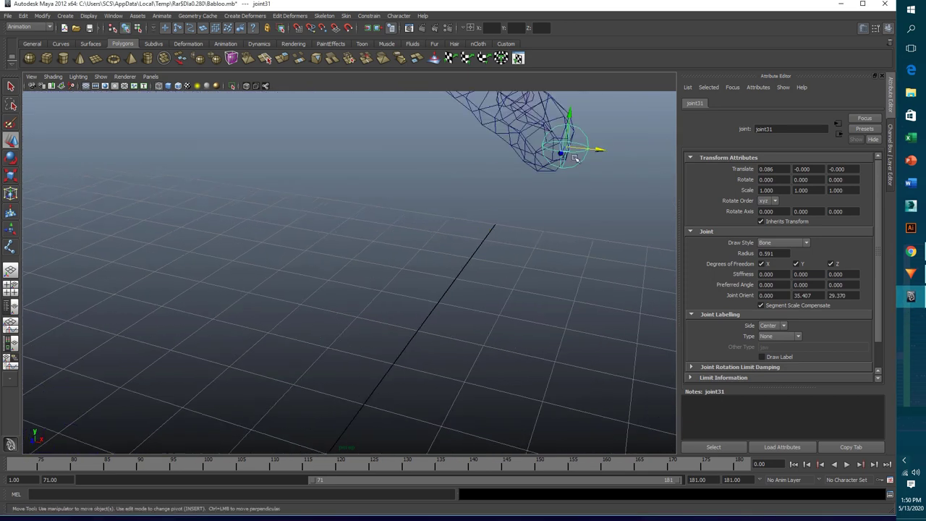
key(ctrl+z)
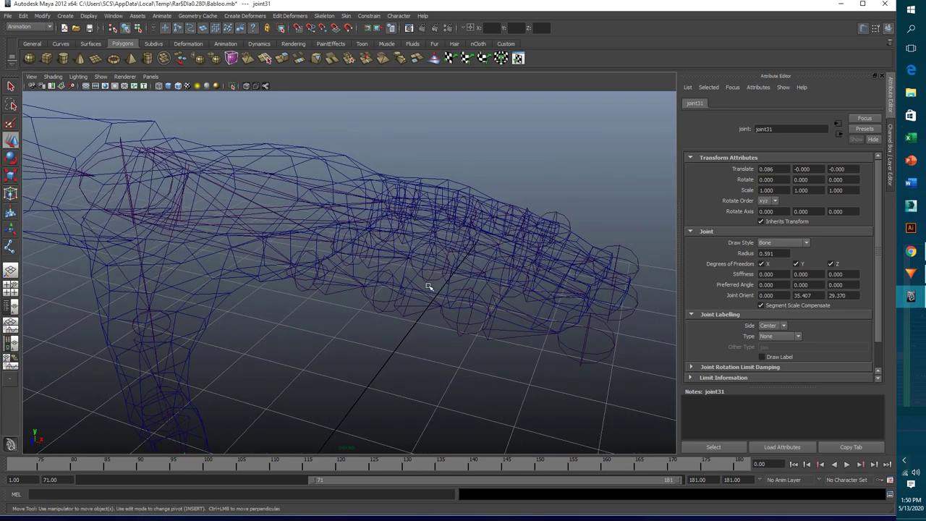
scroll(425, 285, up, 5)
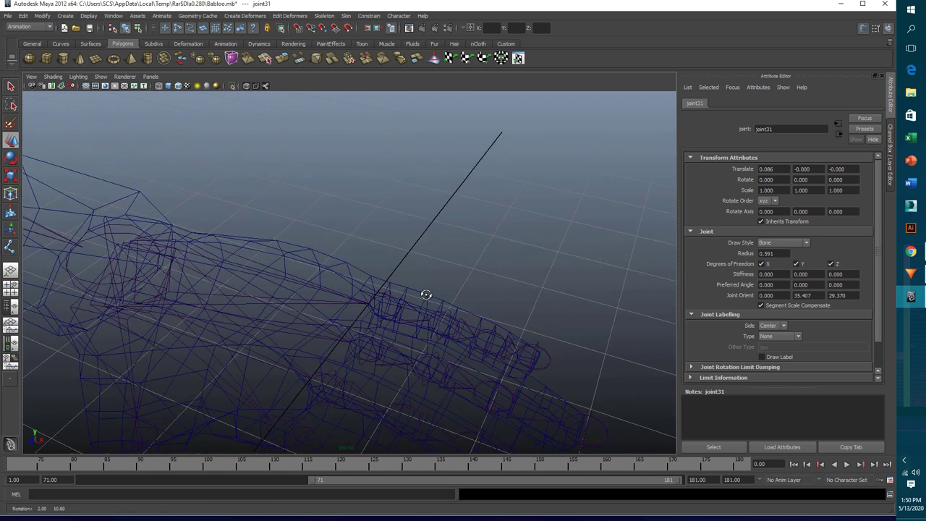
alt+right_drag(417, 337, 483, 171)
click(433, 163)
key(bracketleft)
- Move finger root joint32 to Translate 0.296, 0.141, -0.144 so its chain sits inside the finger
key(bracketleft)
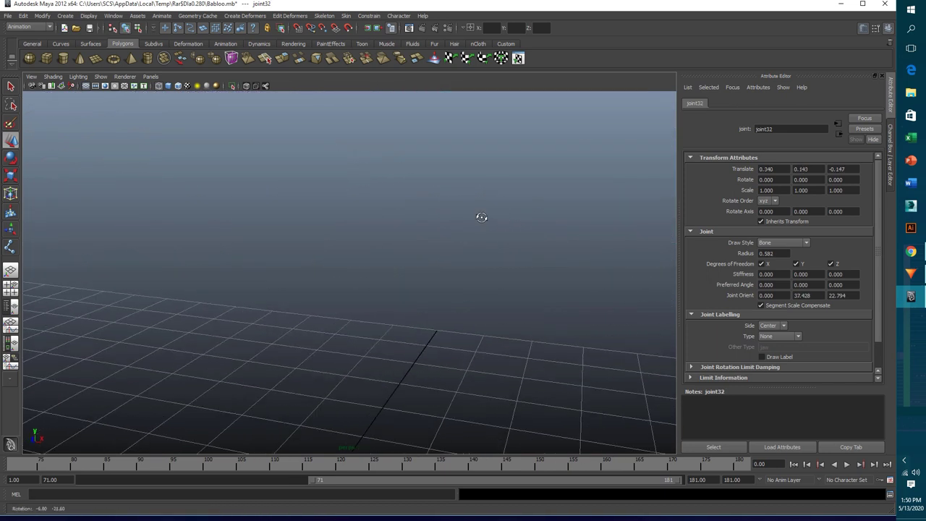
key(bracketleft)
key(bracketleft)
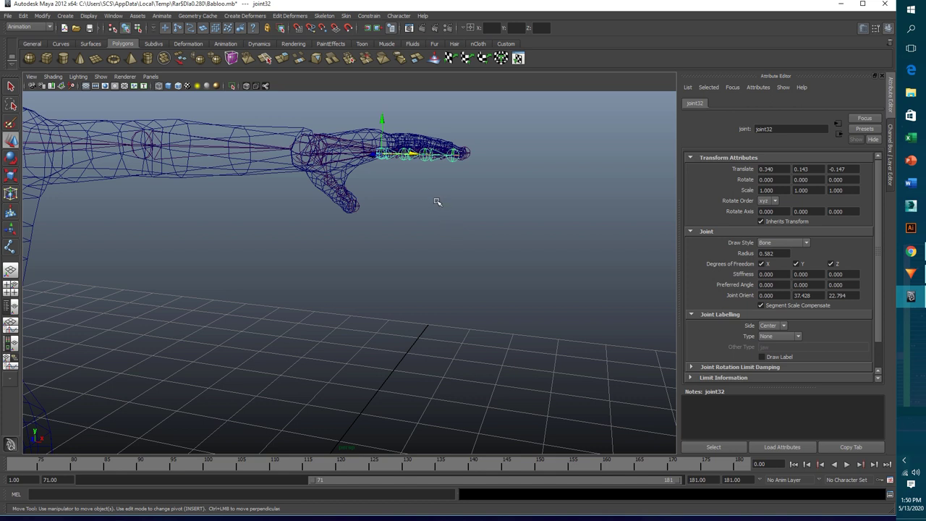
alt+drag(423, 188, 365, 290)
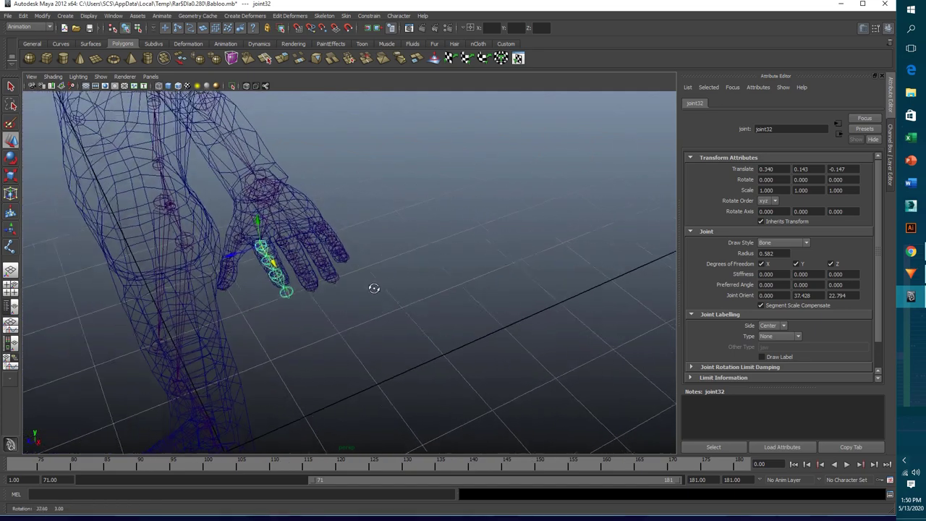
scroll(273, 301, up, 2)
scroll(268, 304, up, 2)
scroll(262, 279, up, 1)
scroll(322, 265, up, 2)
scroll(323, 265, up, 2)
scroll(347, 278, up, 1)
scroll(369, 290, up, 2)
scroll(404, 308, up, 2)
scroll(412, 308, up, 2)
drag(411, 212, 456, 199)
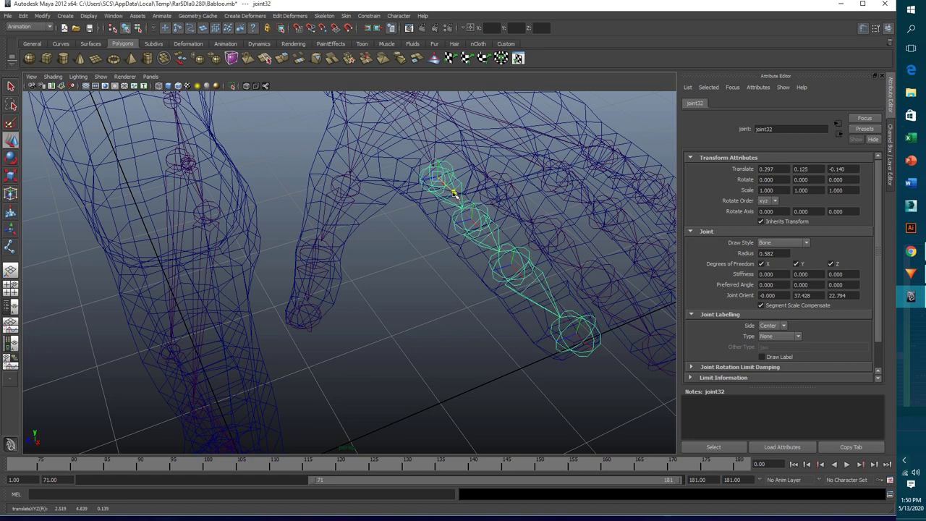
mouse_move(444, 282)
alt+mouse_down()
mouse_move(455, 267)
mouse_move(421, 331)
alt+mouse_up()
mouse_move(425, 168)
mouse_down()
mouse_move(424, 150)
mouse_move(448, 267)
mouse_move(521, 169)
mouse_move(448, 306)
mouse_move(447, 318)
mouse_move(475, 351)
mouse_up()
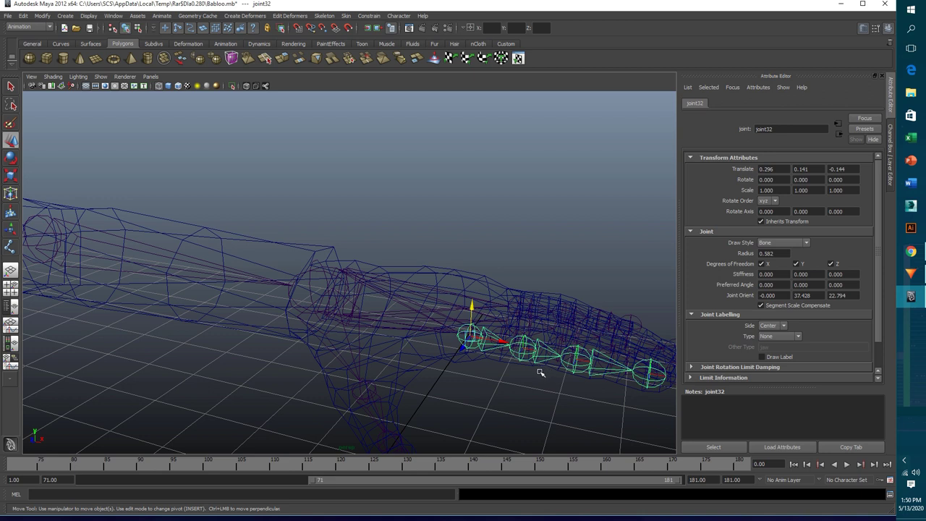
- Switch to smooth shading and move joint33 to Translate X 0.094 along the finger's bend
key(5)
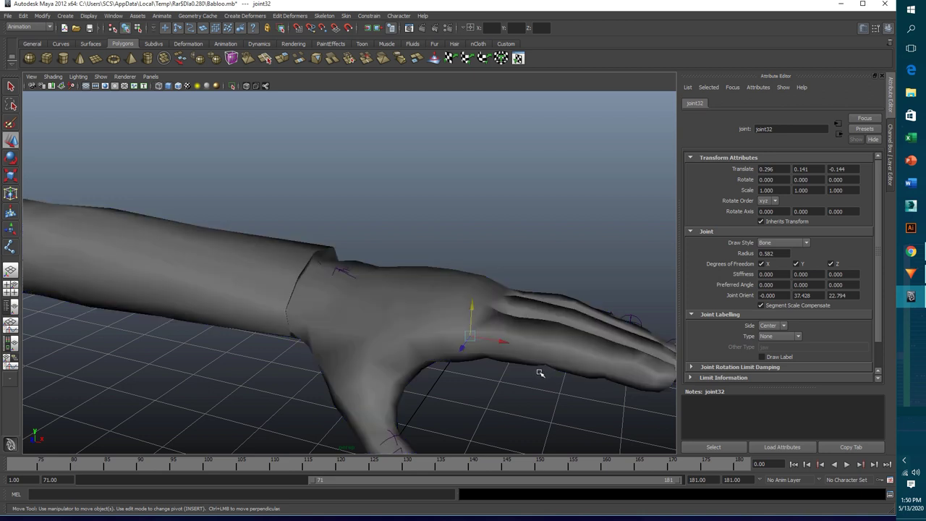
click(527, 350)
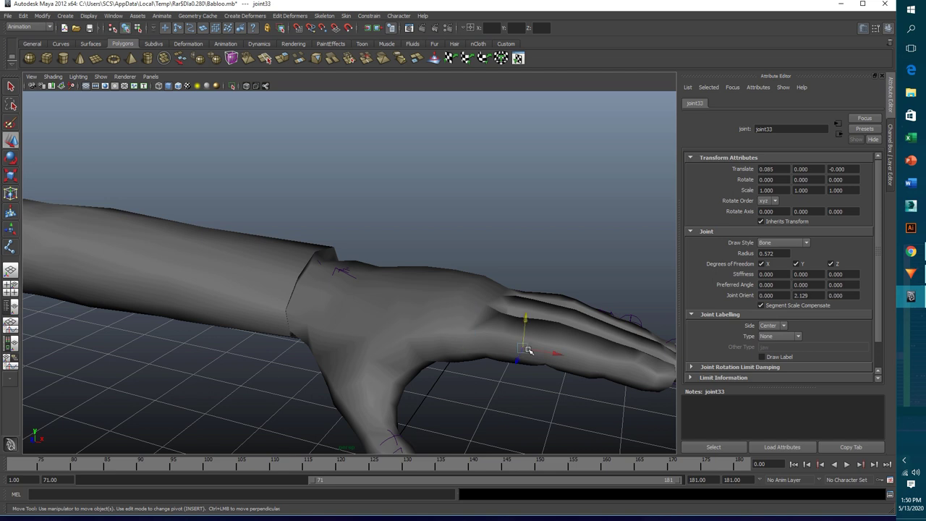
mouse_move(547, 388)
alt+mouse_down()
mouse_move(542, 374)
mouse_move(500, 389)
alt+mouse_up()
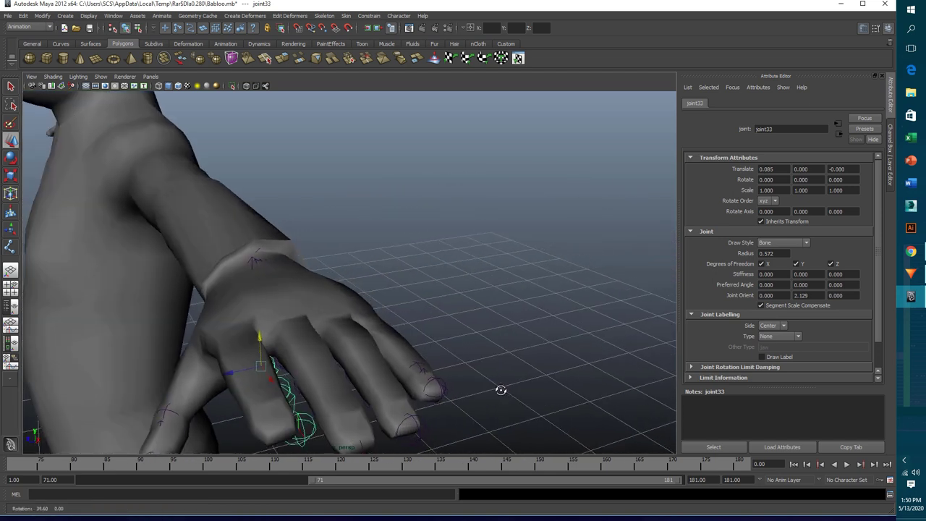
drag(233, 374, 215, 379)
alt+drag(221, 421, 244, 405)
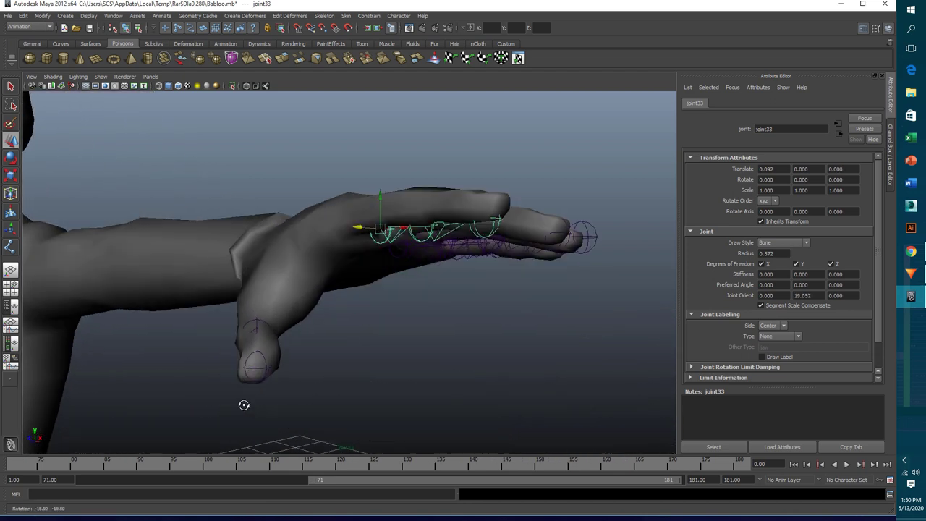
click(380, 203)
key(ctrl+z)
mouse_move(379, 202)
mouse_down()
mouse_move(387, 259)
mouse_move(355, 281)
mouse_move(359, 274)
mouse_up()
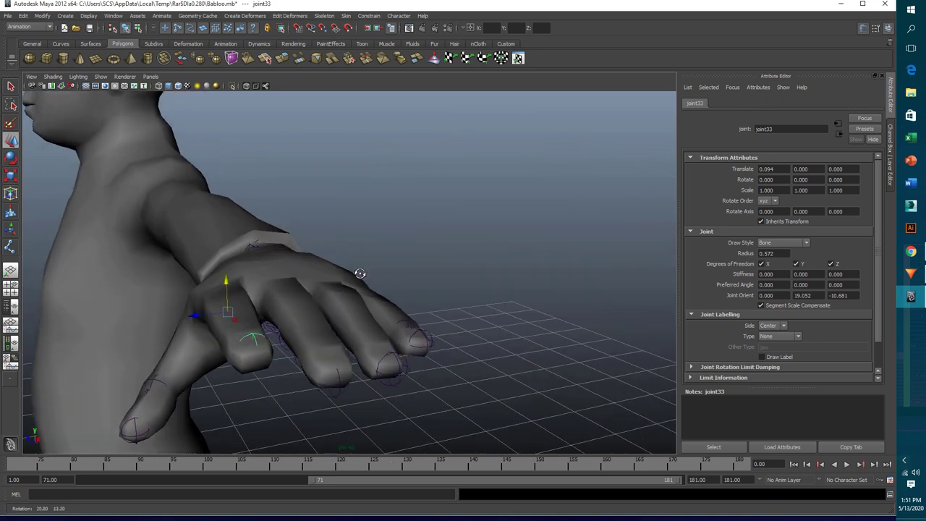
alt+drag(305, 377, 310, 368)
click(345, 284)
- Raise the finger's base joint36 up and back inside the finger
click(318, 282)
click(298, 286)
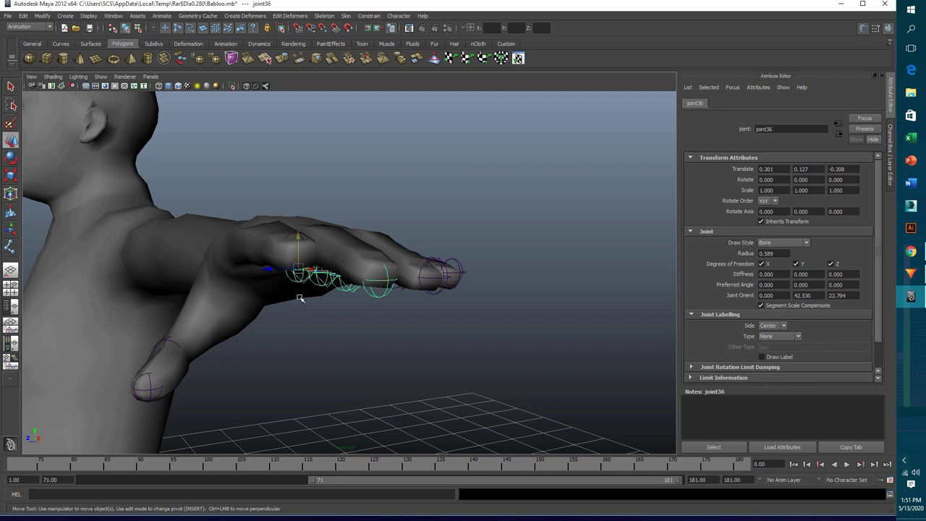
drag(297, 244, 298, 223)
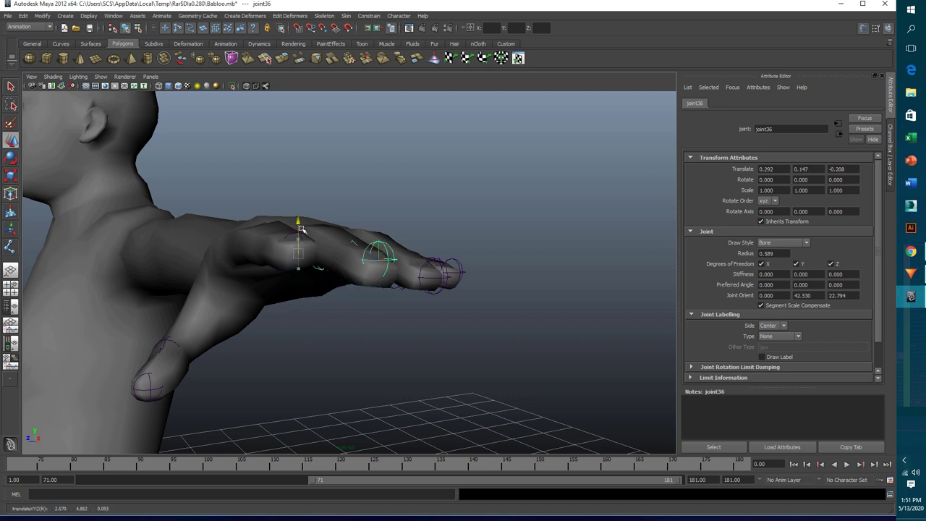
alt+drag(303, 289, 316, 325)
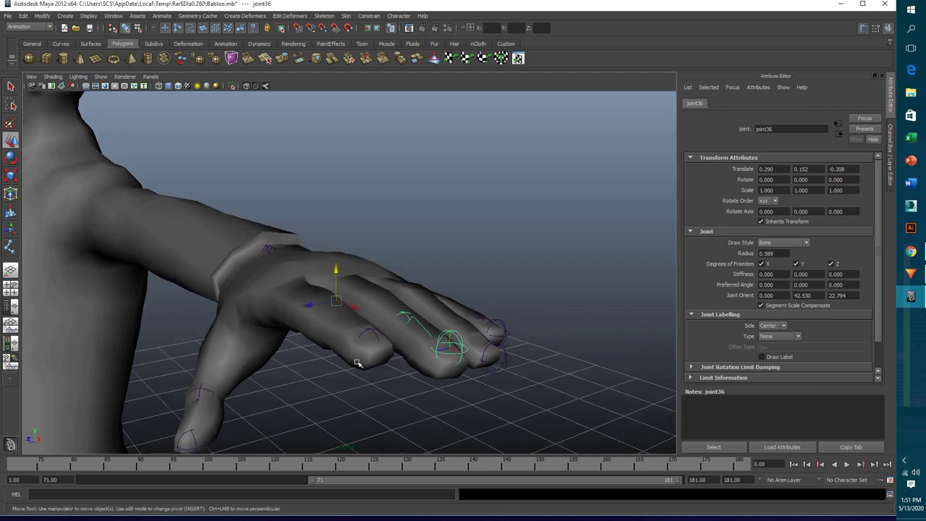
drag(335, 284, 346, 269)
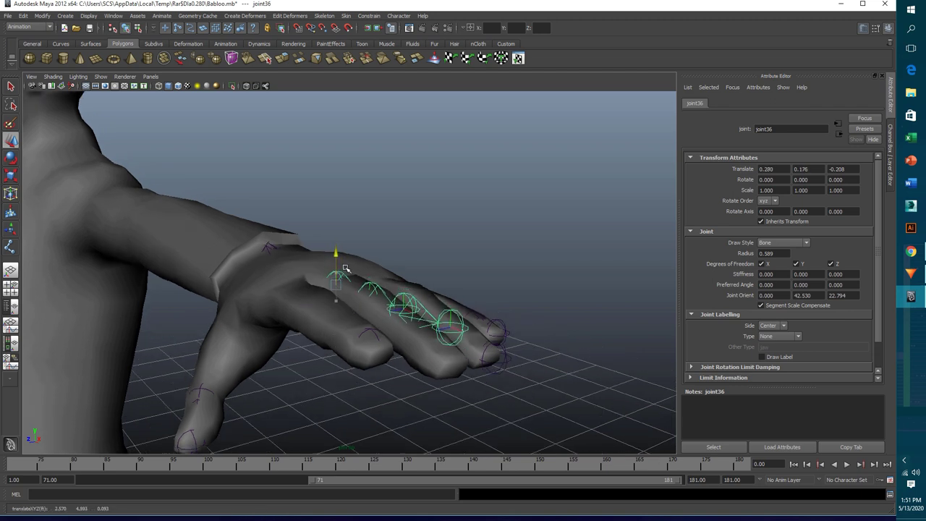
- Lower joints 37, 38 and 39 into the finger, joint39 ending at Translate X 0.096
click(368, 296)
drag(369, 272, 400, 310)
click(403, 307)
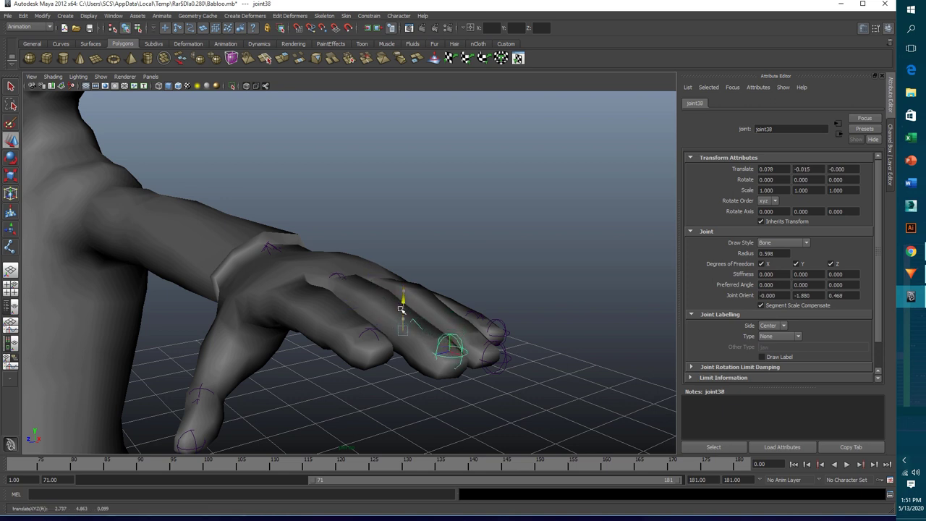
click(442, 339)
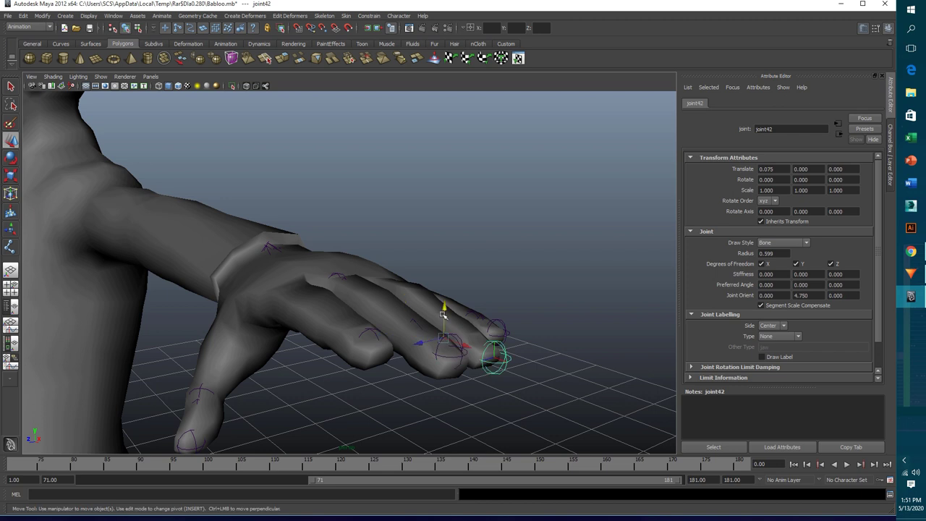
click(439, 350)
click(439, 347)
click(439, 343)
drag(453, 318, 447, 334)
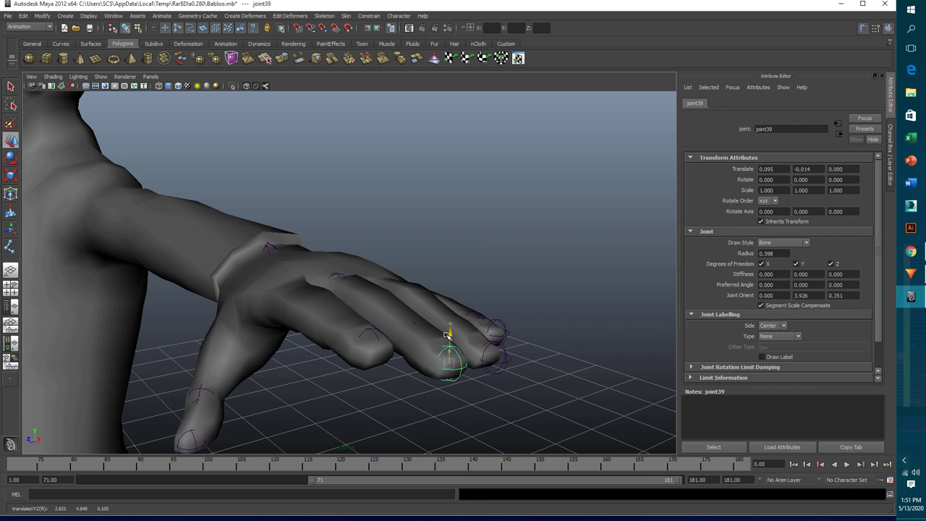
- Check the joint fit in lit and wireframe displays, then return to smooth shading
key(6)
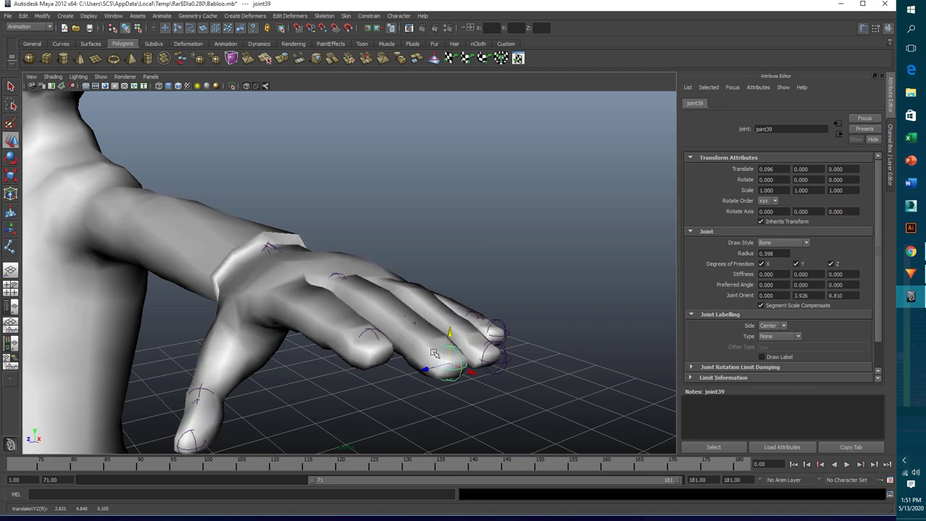
key(4)
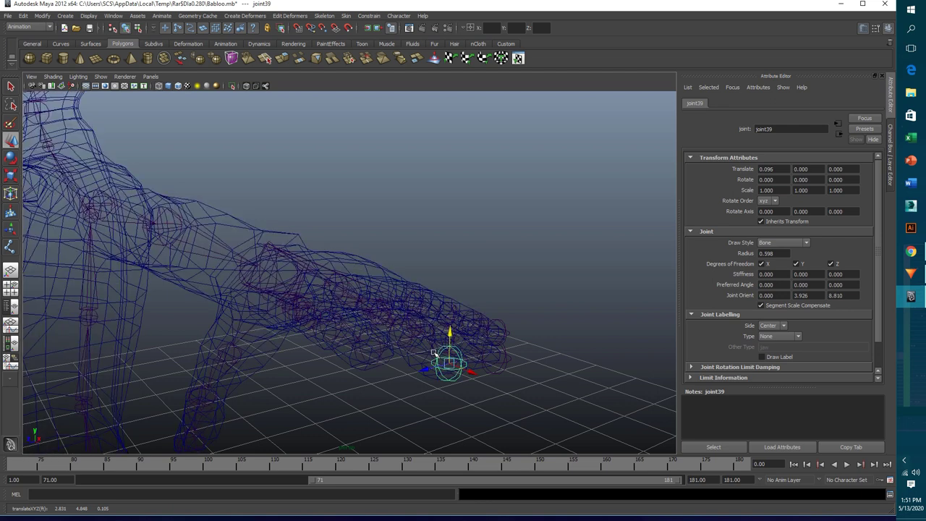
key(5)
click(505, 357)
mouse_move(495, 365)
alt+mouse_down()
mouse_move(465, 362)
mouse_move(421, 236)
alt+mouse_up()
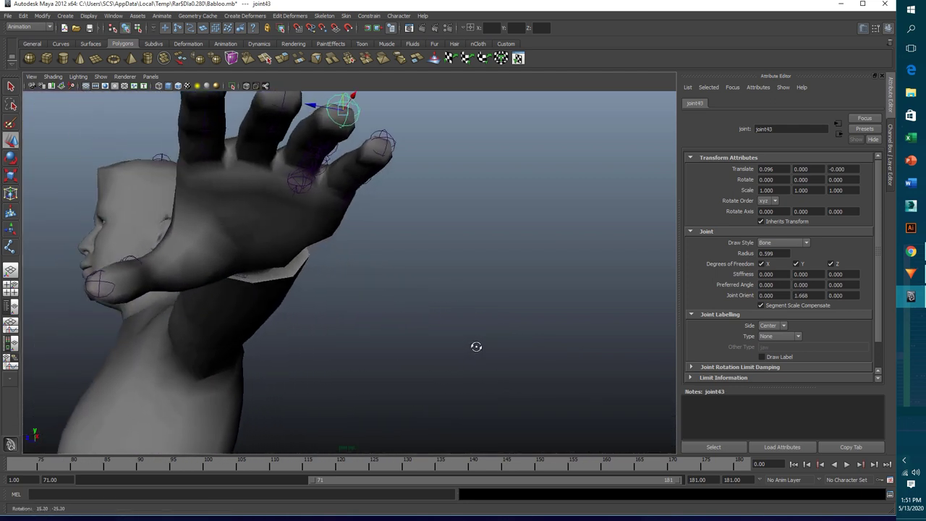
- Move joint40, joint42 and fingertip joint43 into the finger, joint43 at 0.075, -0.000, -0.000
click(391, 201)
alt+drag(401, 212, 422, 276)
drag(392, 334, 415, 372)
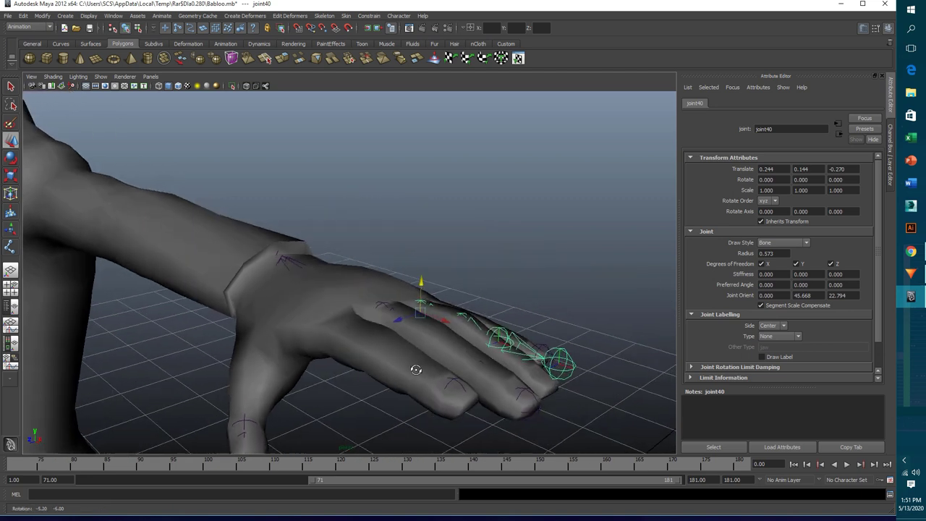
click(499, 340)
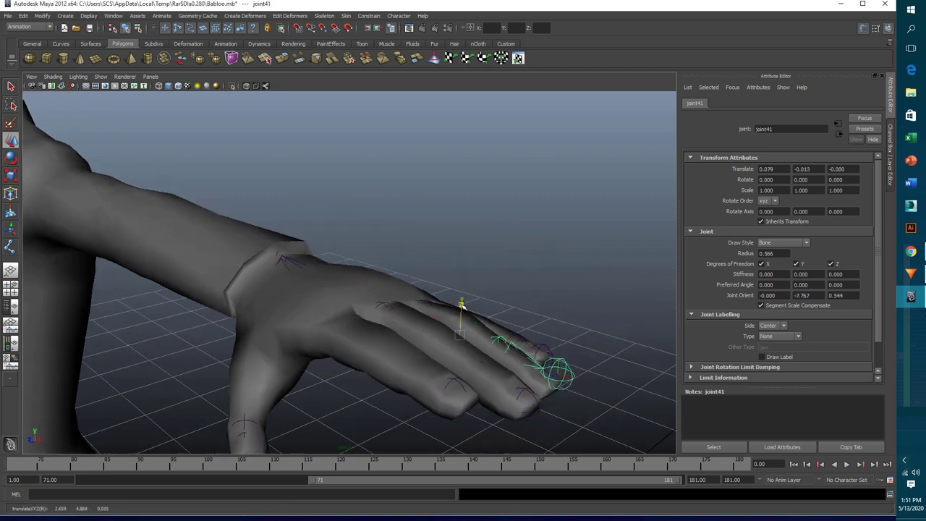
drag(499, 336, 503, 346)
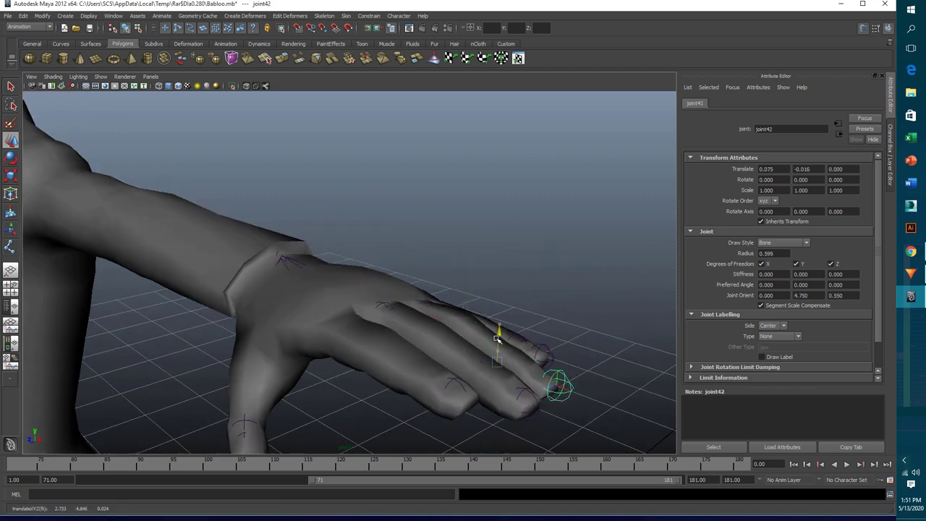
click(556, 385)
drag(557, 361, 557, 369)
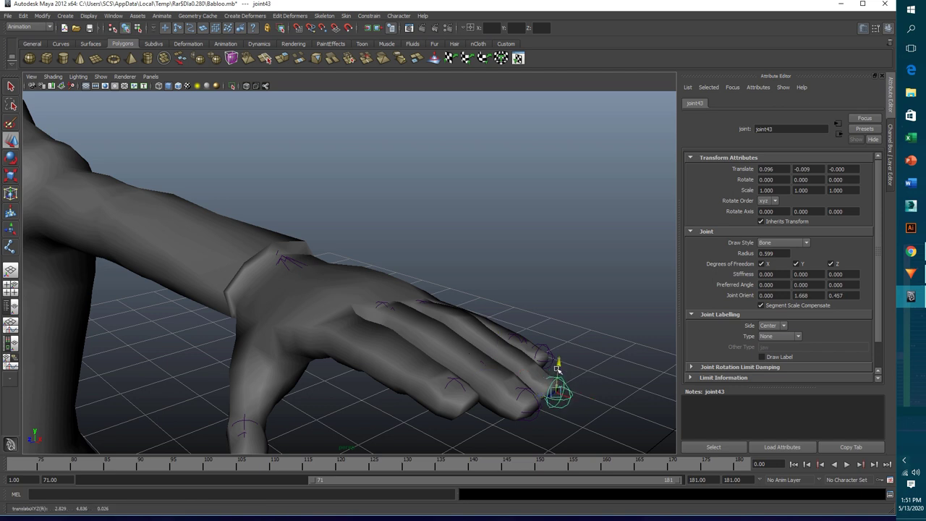
mouse_move(576, 402)
mouse_down()
mouse_move(535, 359)
mouse_move(539, 341)
mouse_up()
- Place joint44 at 0.196, 0.092, -0.318 and nudge fingertip joint46 inside the finger
click(400, 215)
drag(398, 194, 395, 175)
mouse_move(438, 232)
alt+mouse_down()
mouse_move(453, 265)
mouse_move(459, 259)
alt+mouse_up()
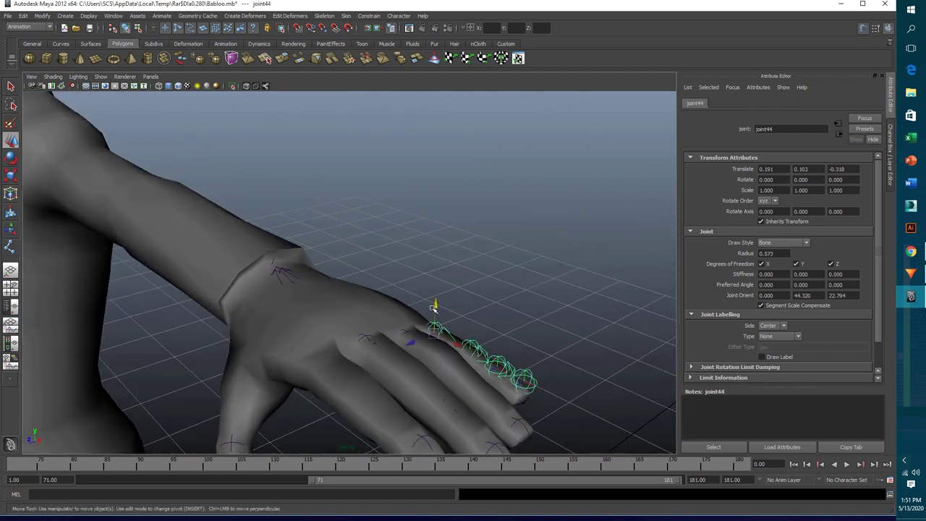
drag(435, 312, 436, 314)
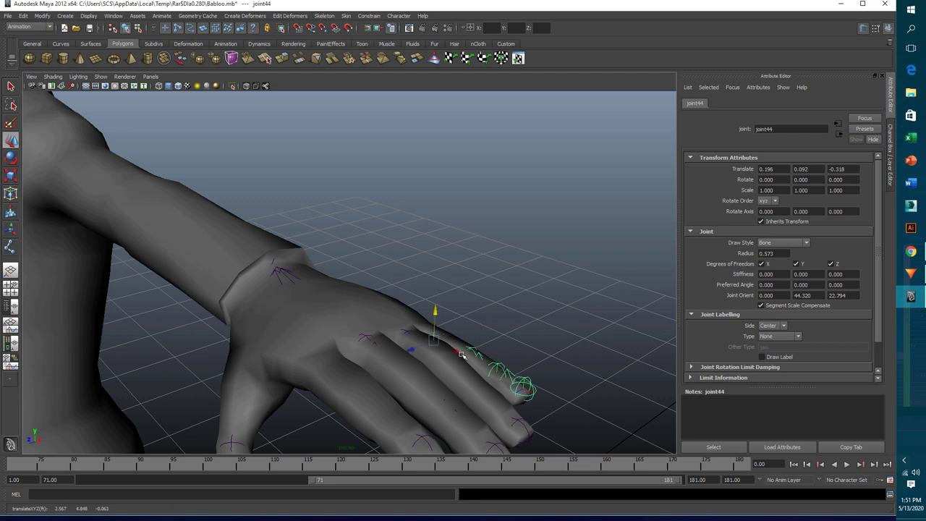
click(469, 357)
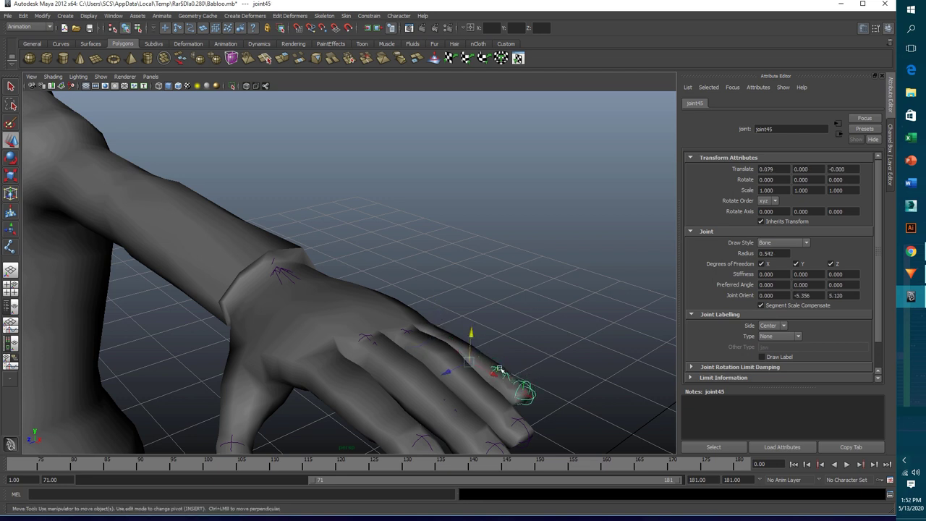
click(524, 396)
drag(509, 380, 518, 397)
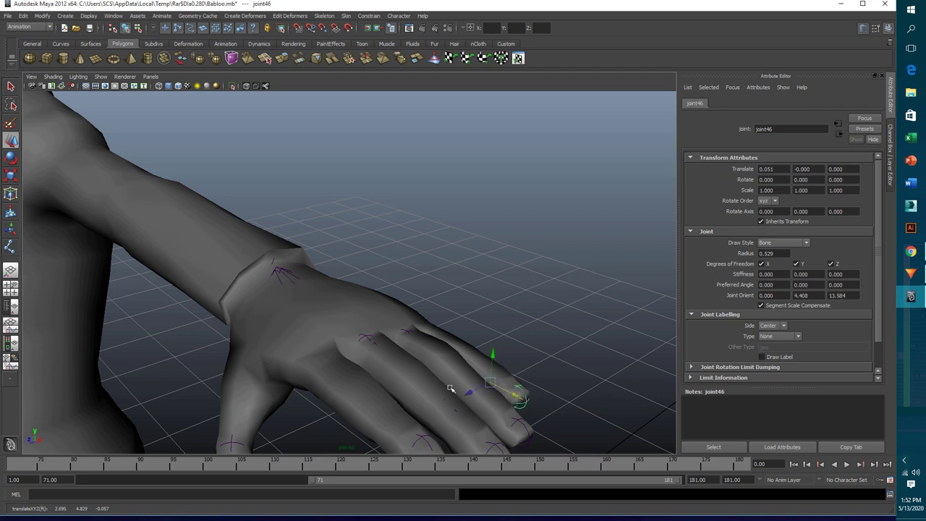
key(4)
mouse_move(423, 379)
alt+mouse_down()
mouse_move(343, 361)
mouse_move(370, 347)
alt+mouse_up()
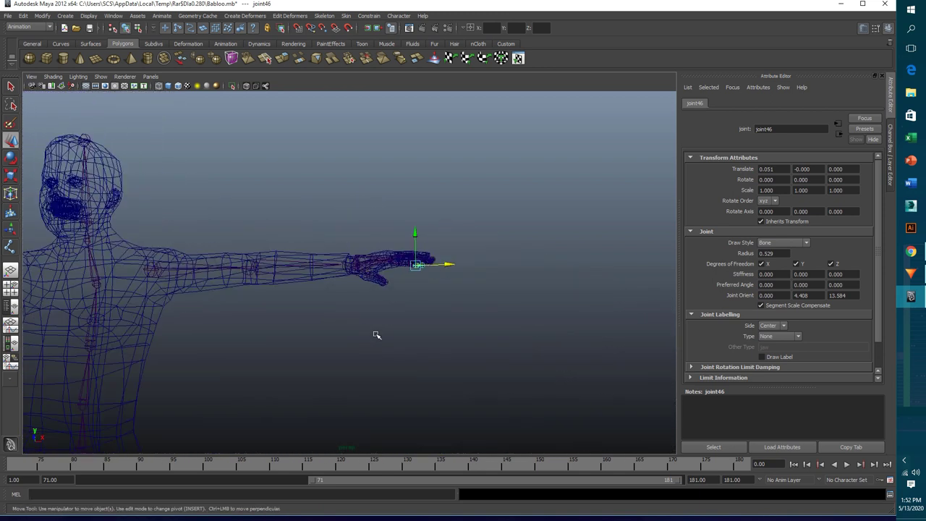
- Orbit and zoom out to frame the whole wireframe character, deselecting the finger joint
mouse_move(376, 335)
alt+right_down()
mouse_move(381, 296)
mouse_move(473, 275)
alt+right_up()
alt+drag(473, 275, 423, 264)
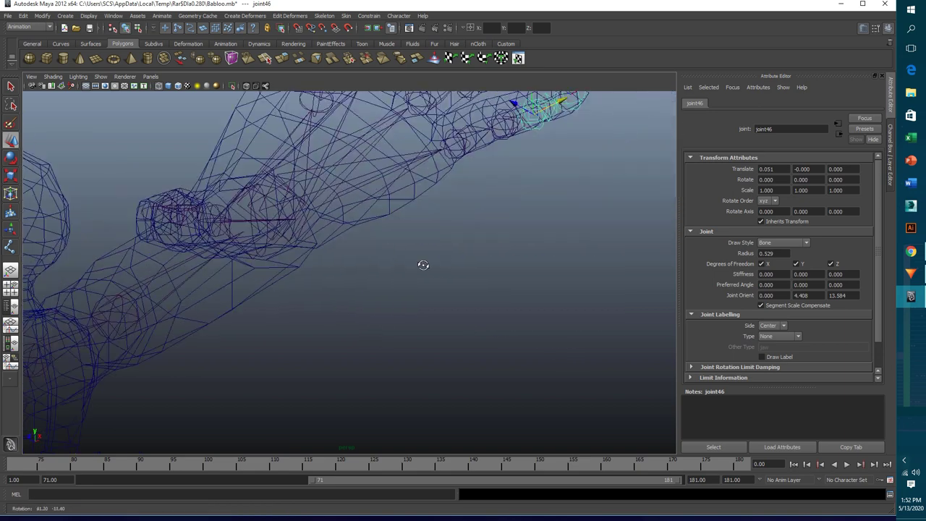
alt+right_drag(423, 265, 383, 280)
alt+drag(383, 279, 393, 279)
click(403, 289)
alt+right_drag(403, 289, 363, 310)
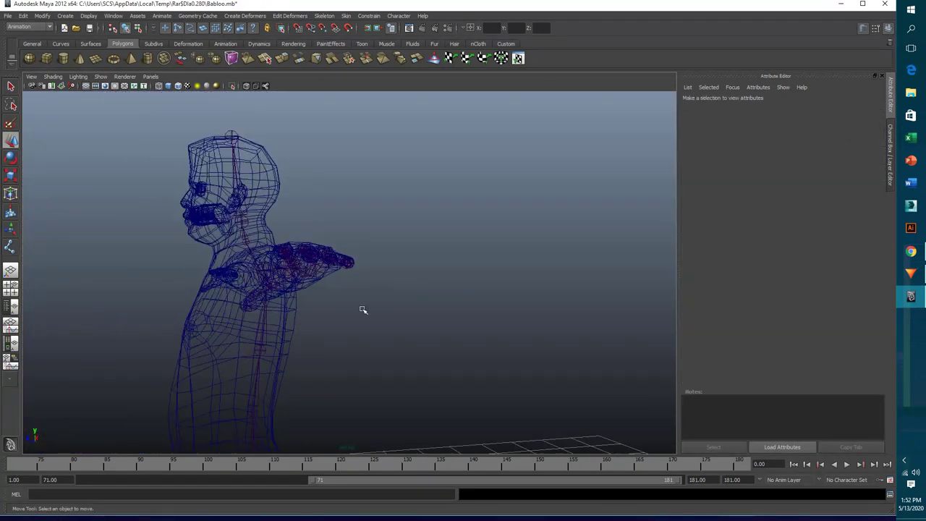
alt+drag(363, 309, 341, 331)
mouse_move(341, 330)
alt+right_down()
mouse_move(326, 331)
mouse_move(368, 321)
alt+right_up()
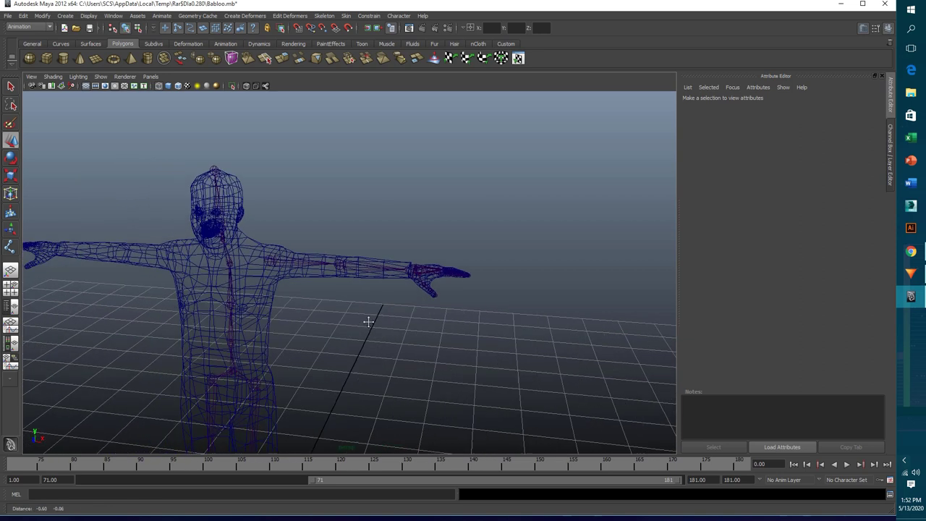
alt+middle_drag(368, 321, 410, 322)
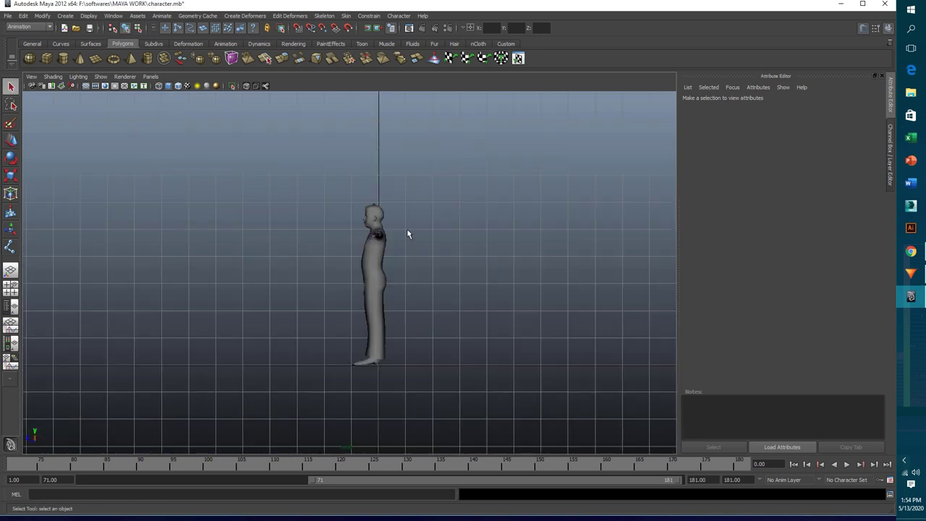
- Frame a close-up wireframe side view of the character's head and mouth
alt+middle_drag(385, 218, 378, 291)
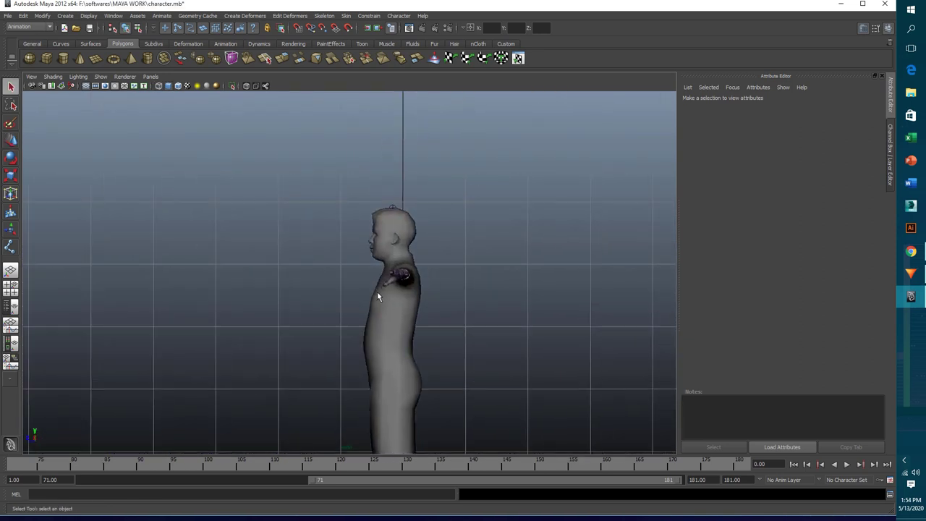
key(4)
mouse_move(377, 291)
alt+right_down()
mouse_move(379, 268)
mouse_move(456, 207)
alt+right_up()
scroll(379, 265, up, 3)
alt+middle_drag(456, 207, 423, 268)
alt+right_drag(424, 269, 508, 222)
alt+middle_drag(509, 222, 476, 253)
alt+right_drag(477, 253, 513, 244)
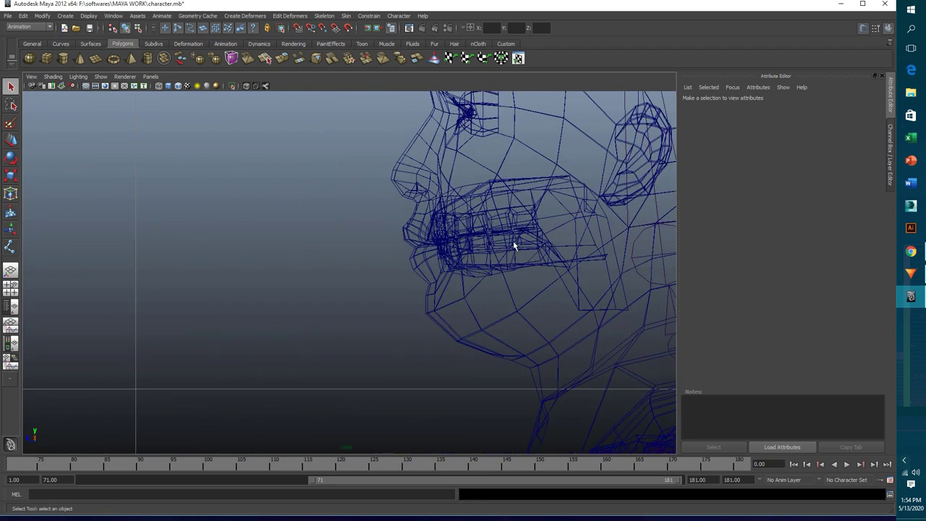
alt+drag(513, 244, 448, 246)
scroll(449, 246, up, 2)
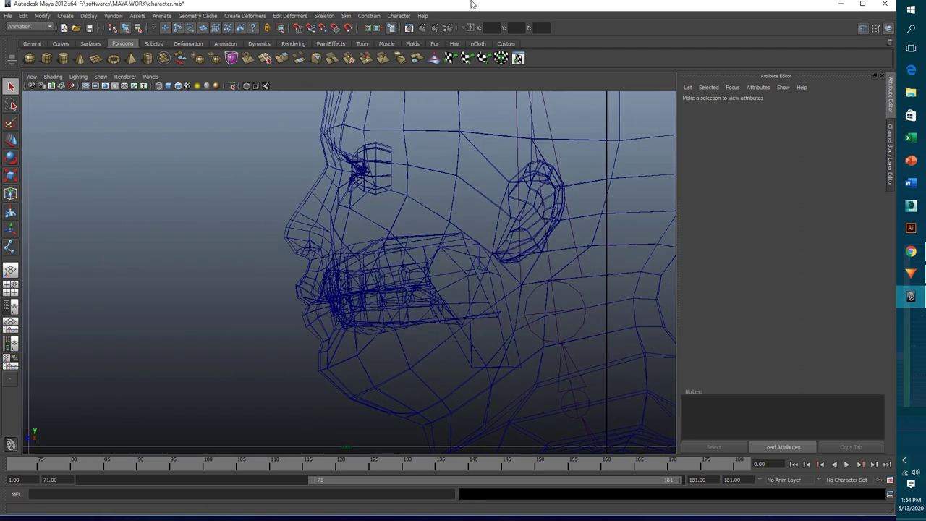
- Place a joint chain from the jaw hinge to the front of the upper lip
click(324, 15)
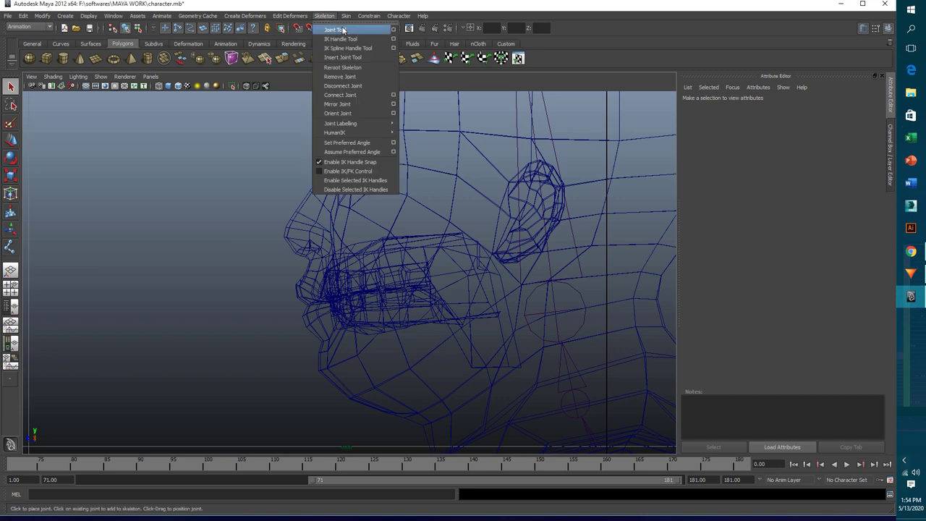
click(346, 30)
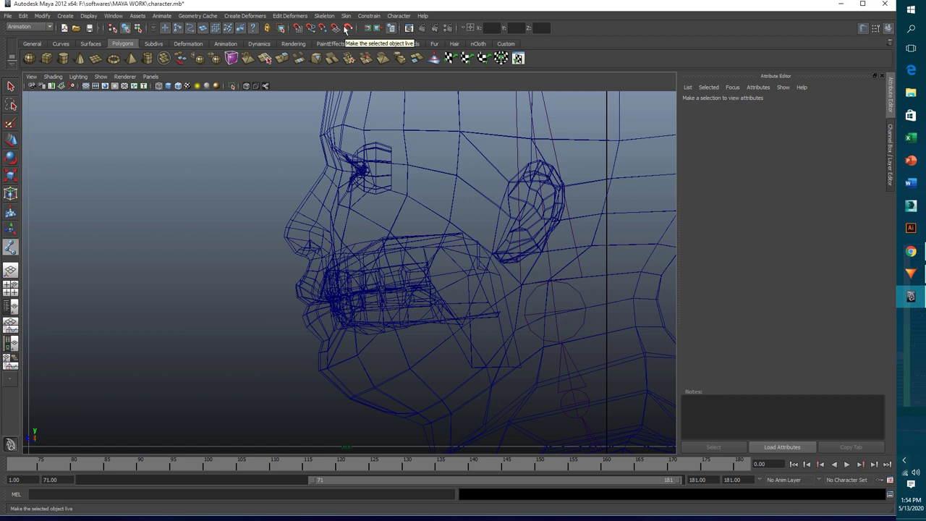
click(489, 271)
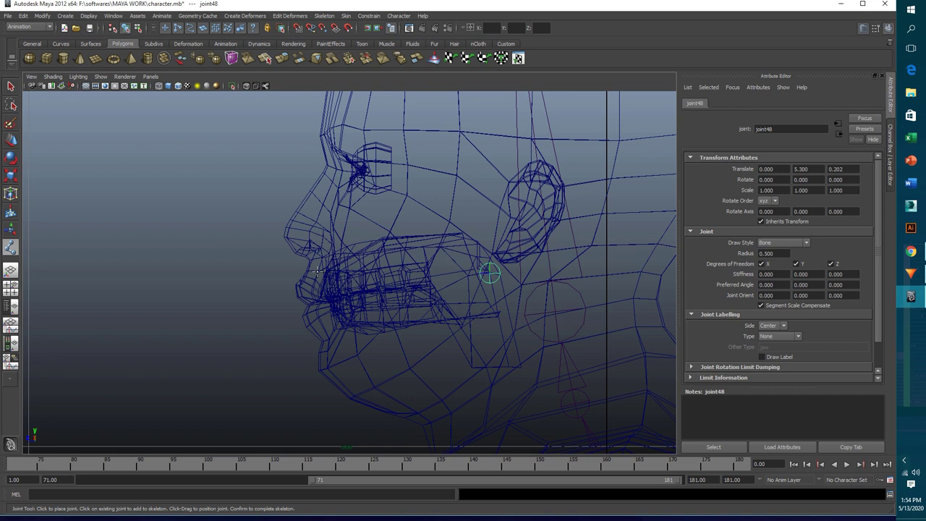
click(317, 271)
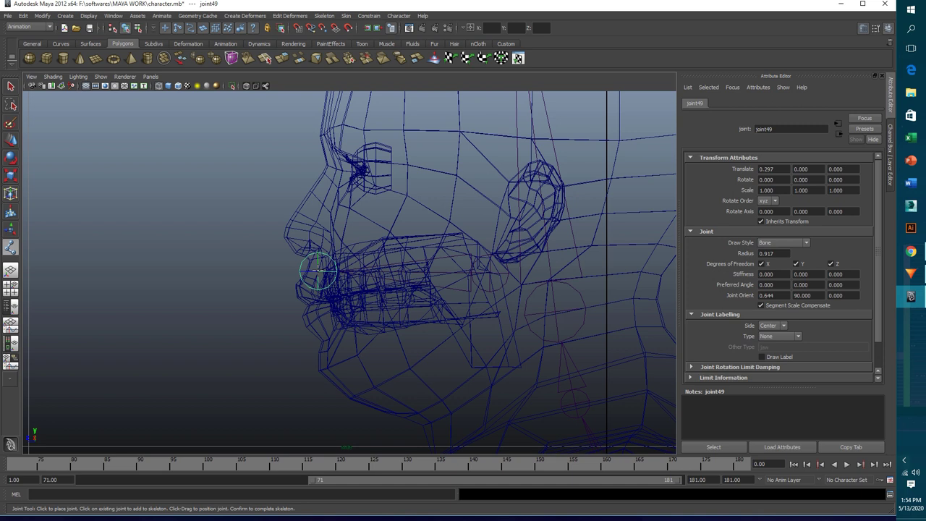
click(325, 271)
key(Delete)
- Add a lower jaw chain from the jaw hinge to the chin, then select joint48
click(496, 330)
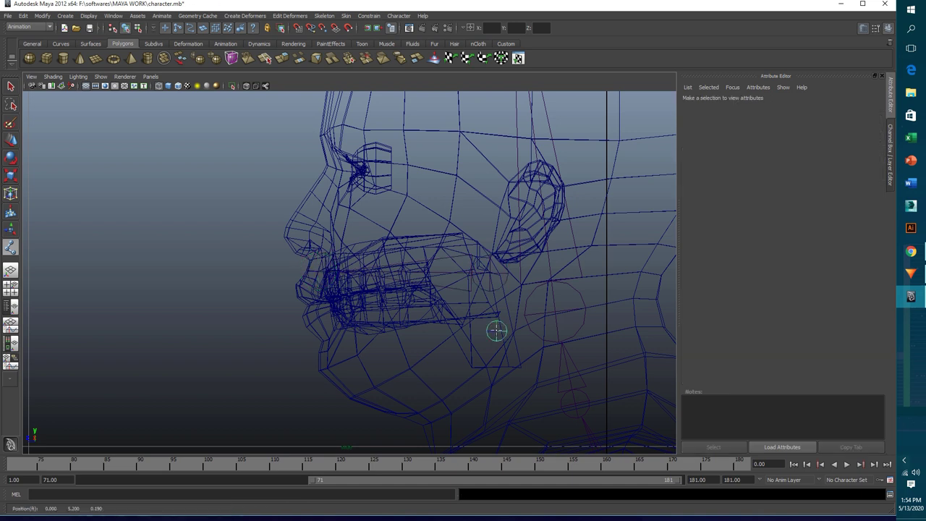
click(325, 315)
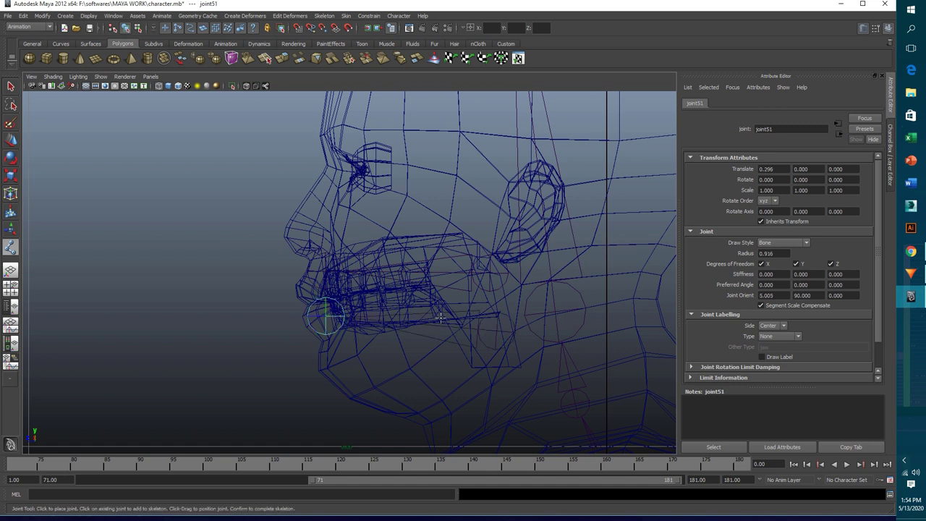
key(Return)
click(429, 279)
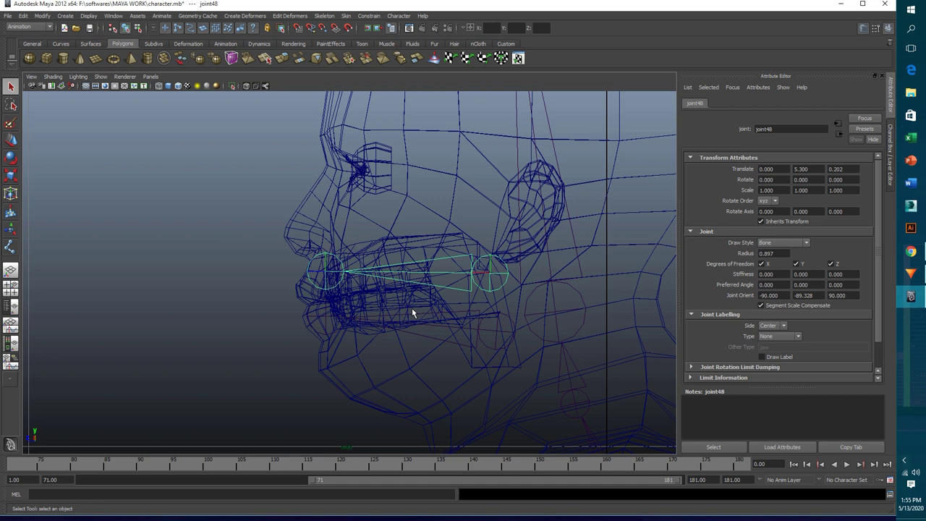
- Check the jaw chains by selecting joint48, neck joint12 and the lower jaw joints
click(532, 293)
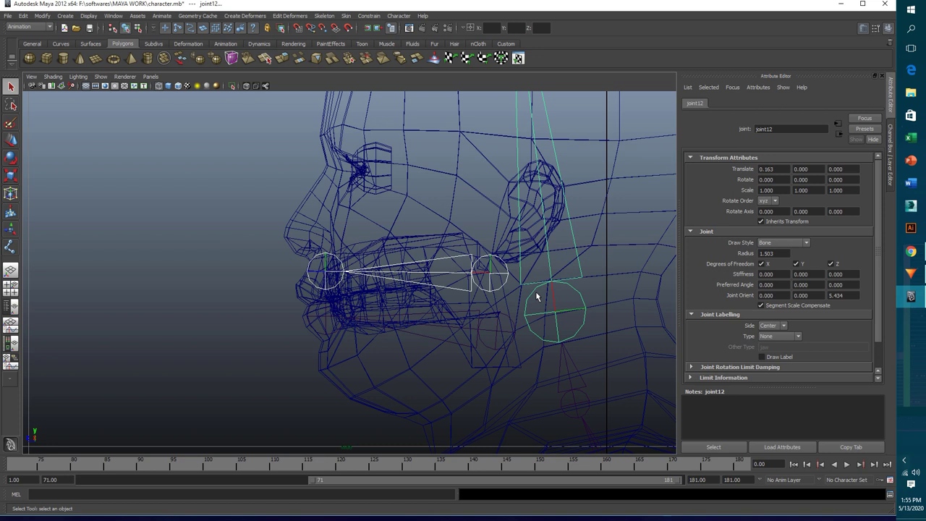
key(Up)
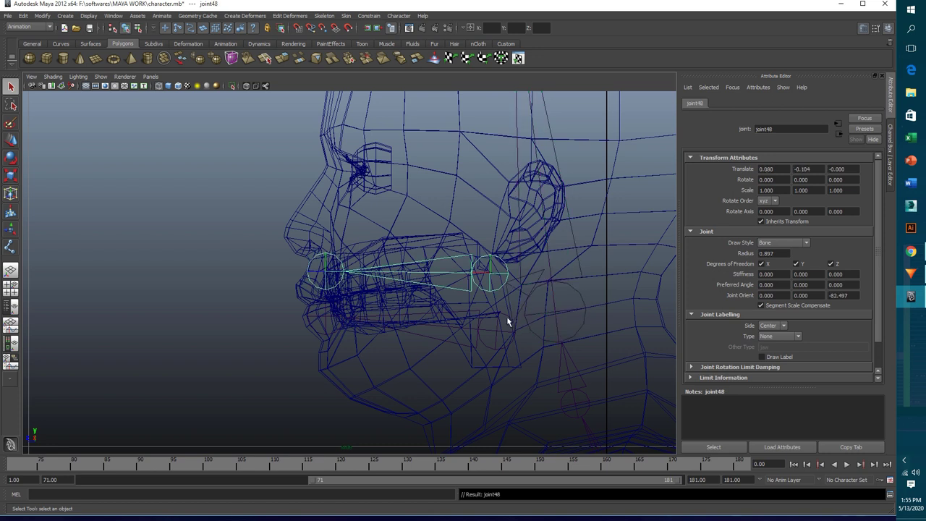
click(506, 316)
click(533, 331)
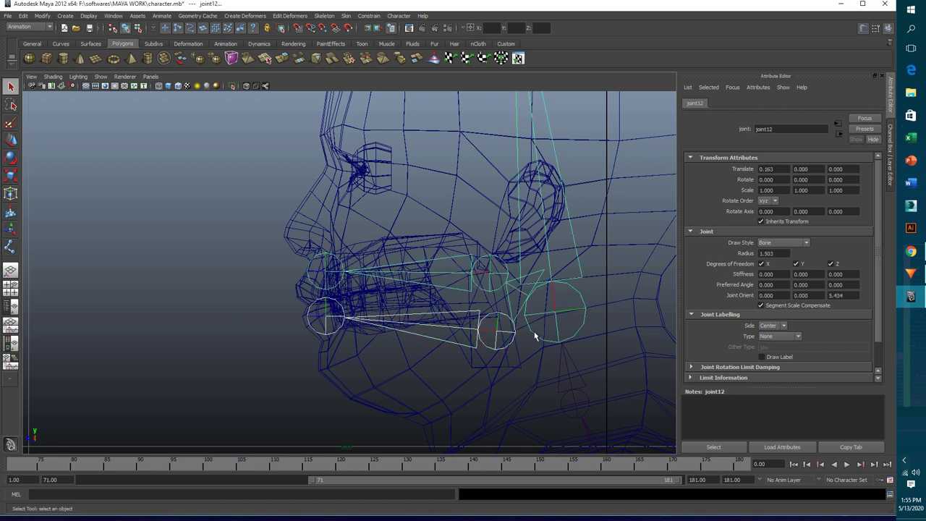
key(Down)
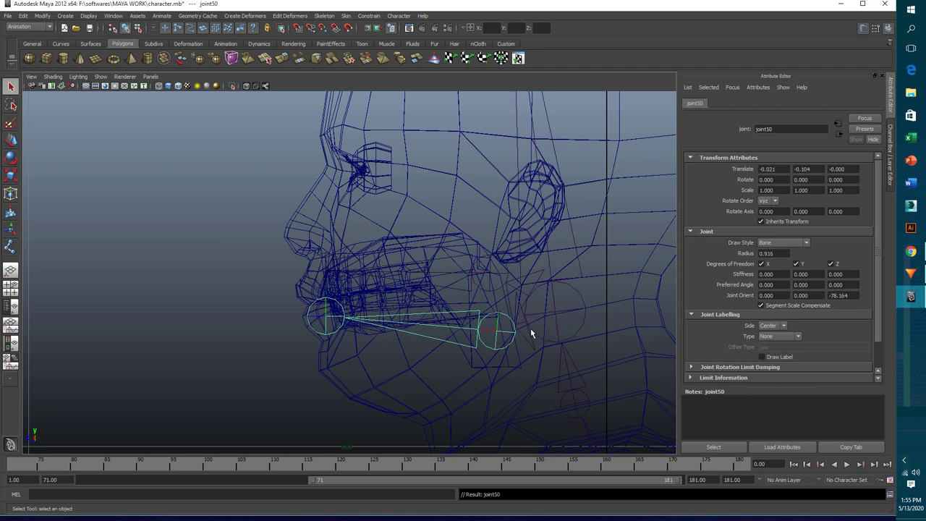
- Return to the whole-character perspective view and select the hip joint
key(space)
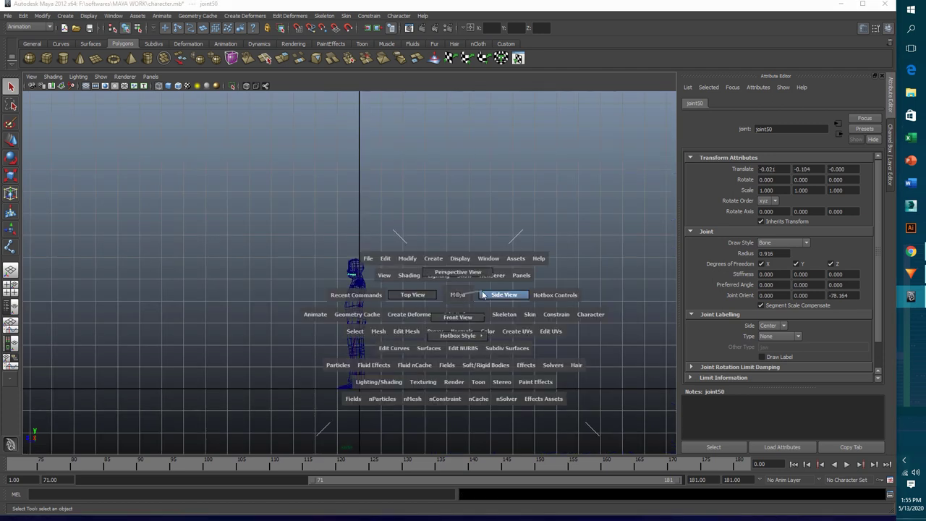
click(465, 273)
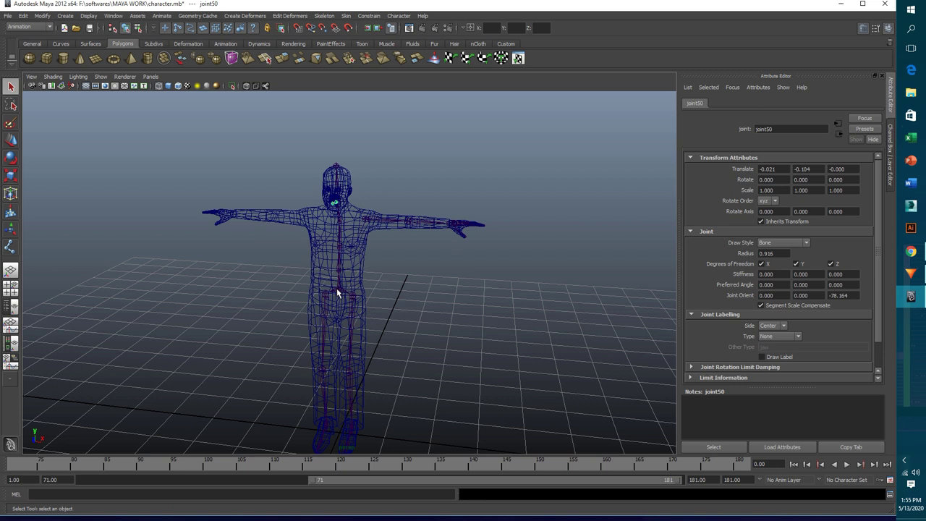
click(336, 289)
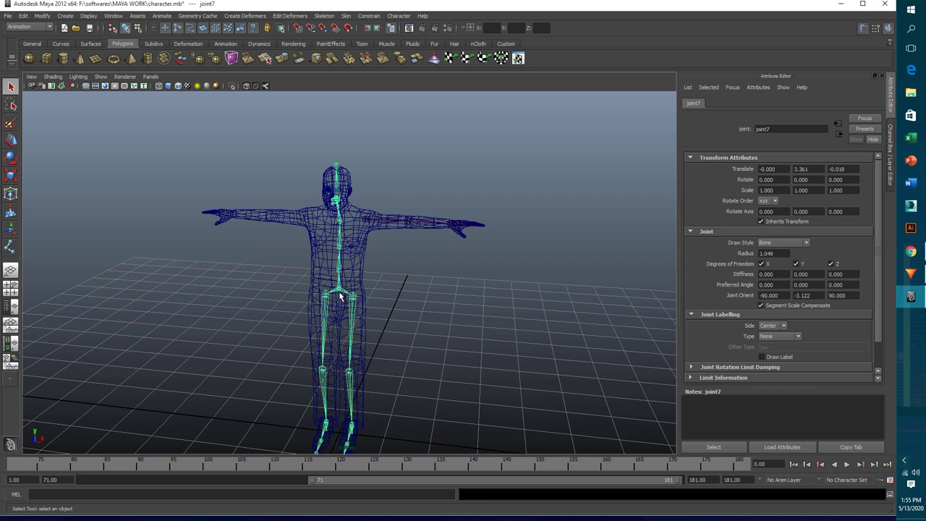
- Parent the arm's shoulder joint26 under the neck joint with P
scroll(340, 295, down, 5)
alt+middle_drag(362, 206, 361, 310)
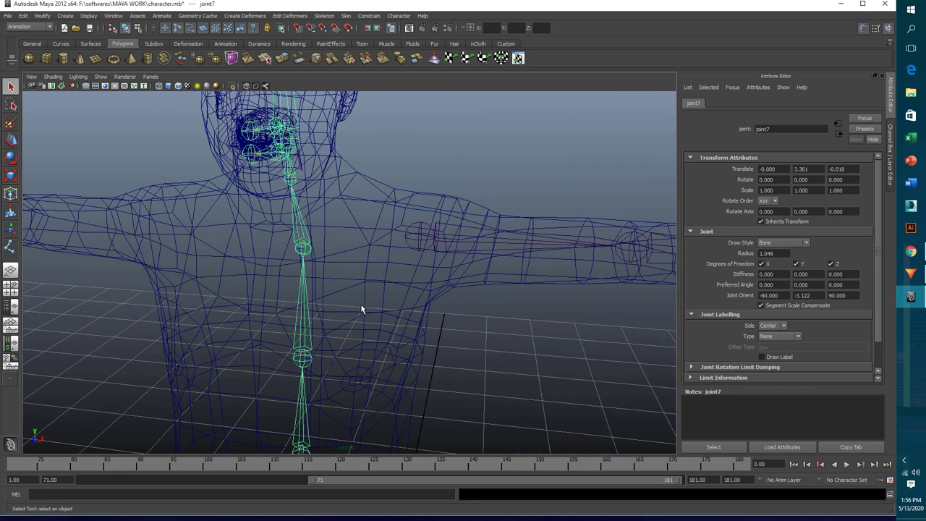
click(405, 236)
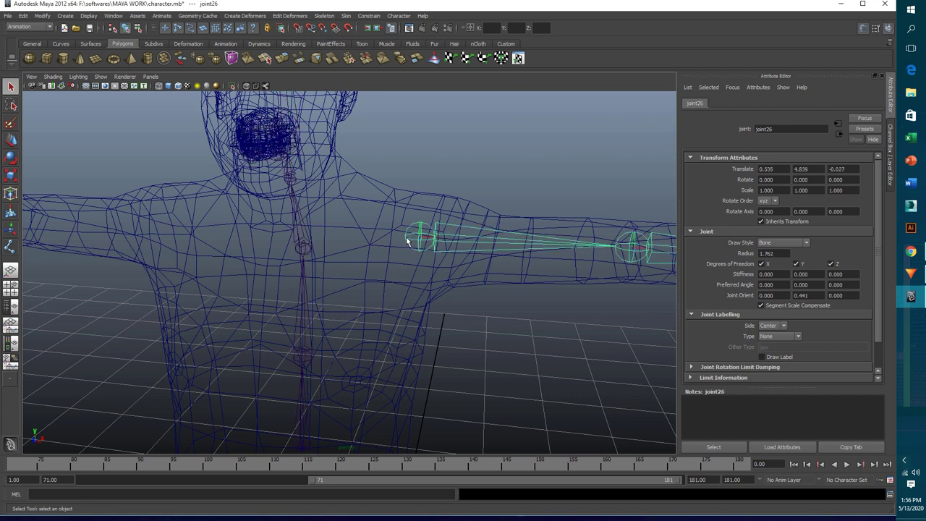
click(309, 248)
key(p)
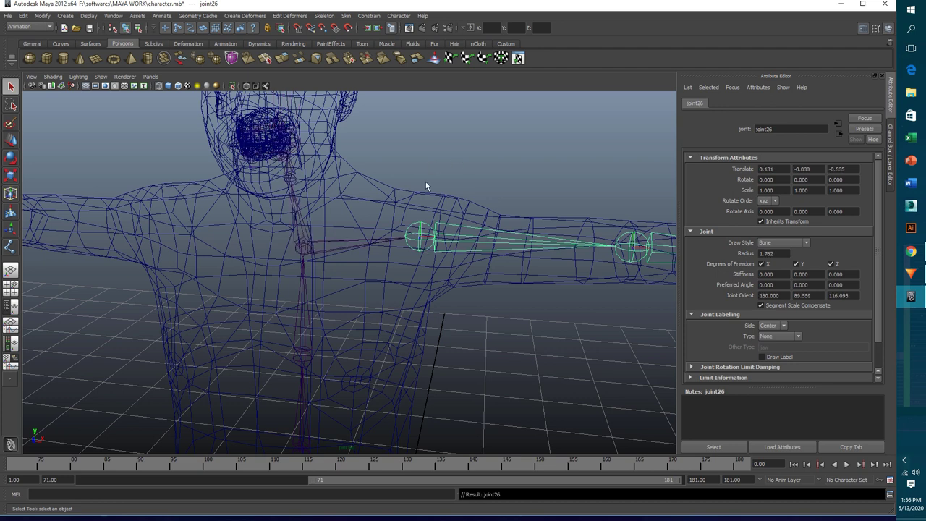
alt+drag(425, 182, 424, 191)
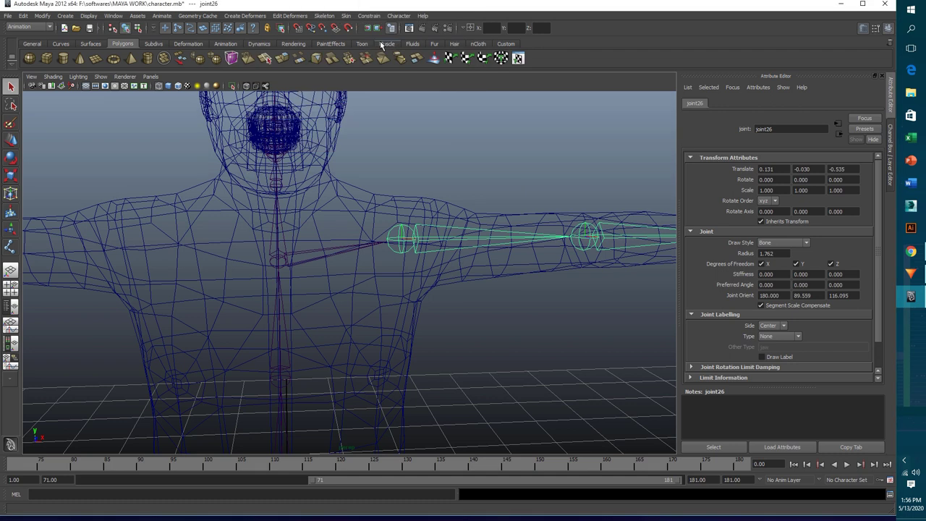
- Mirror the arm joints to create the opposite arm chain joint52–joint73
click(326, 16)
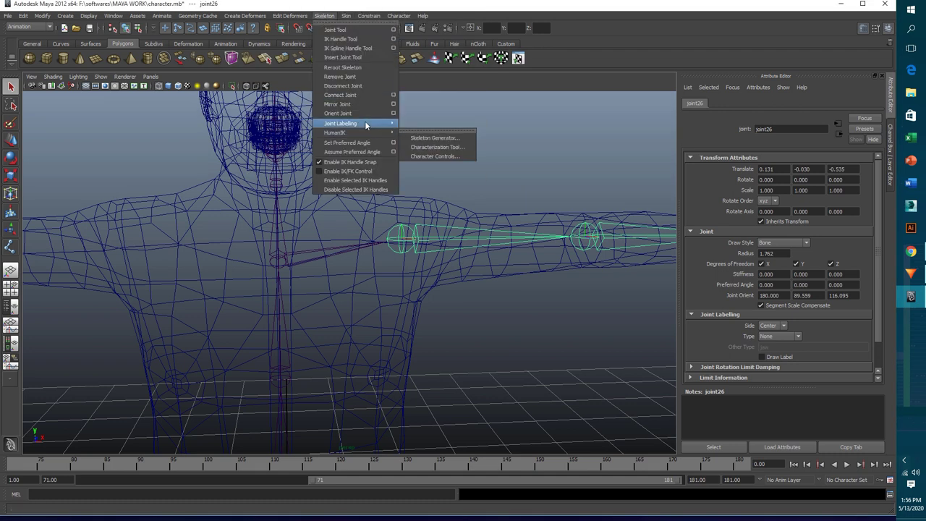
click(369, 103)
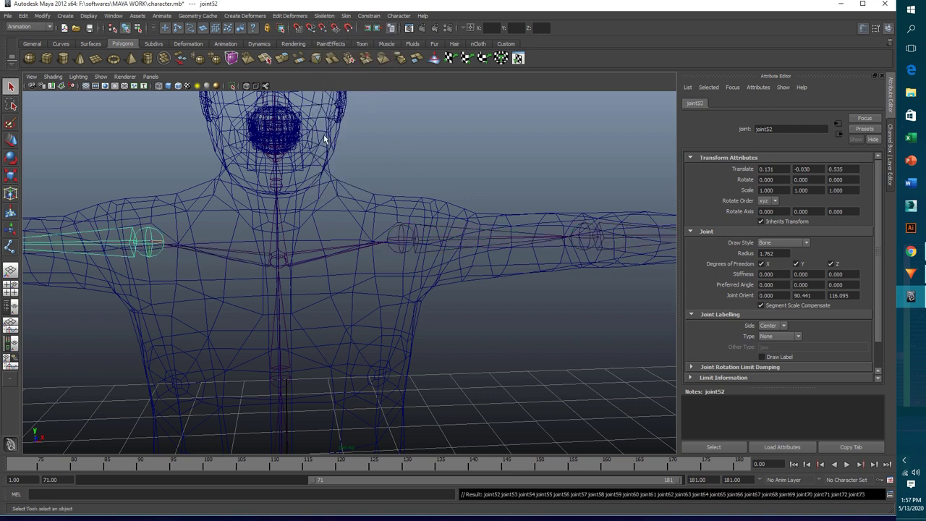
scroll(315, 154, down, 3)
scroll(315, 152, down, 2)
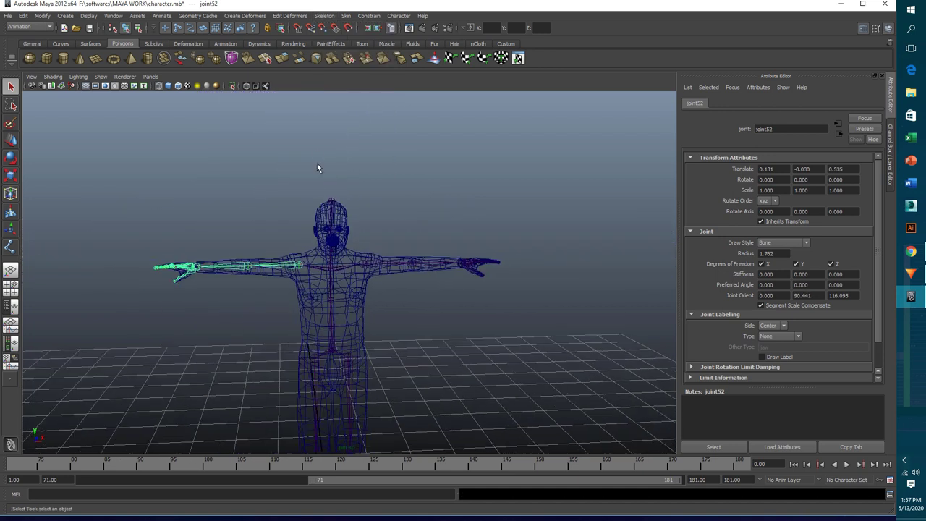
alt+middle_drag(327, 322, 331, 206)
- Select the skeleton's root joint with the whole character in view
scroll(334, 212, down, 2)
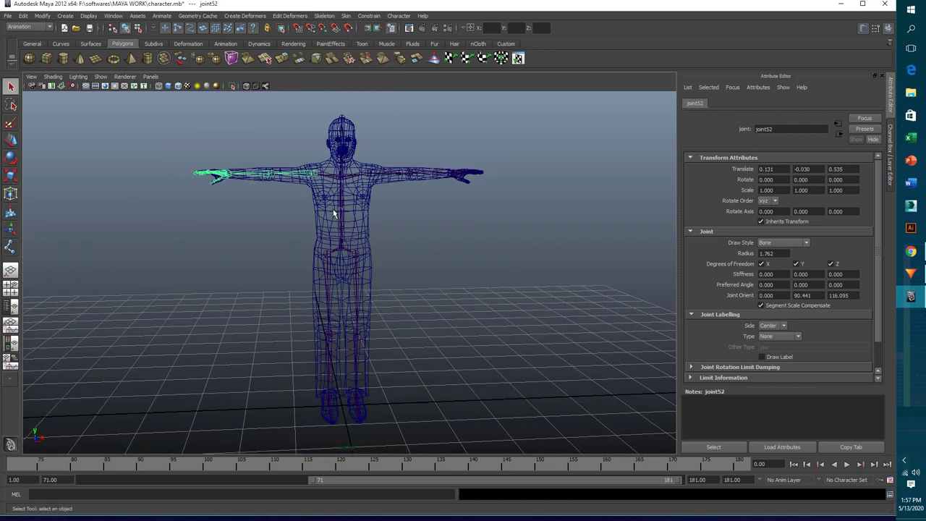
click(344, 251)
mouse_move(428, 240)
alt+mouse_down()
mouse_move(390, 241)
mouse_move(408, 224)
alt+mouse_up()
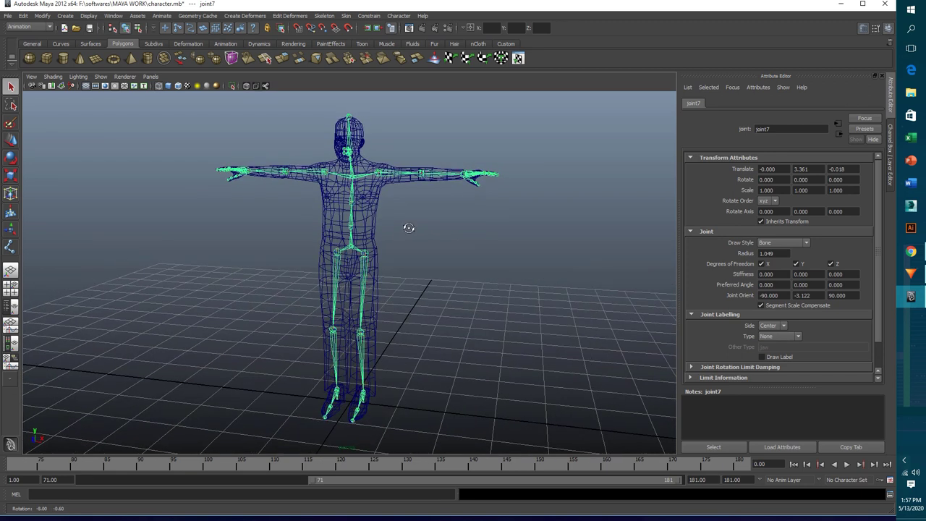
- Add the H_DDS_LowRes mesh to the root-joint selection and apply Smooth Bind
click(416, 174)
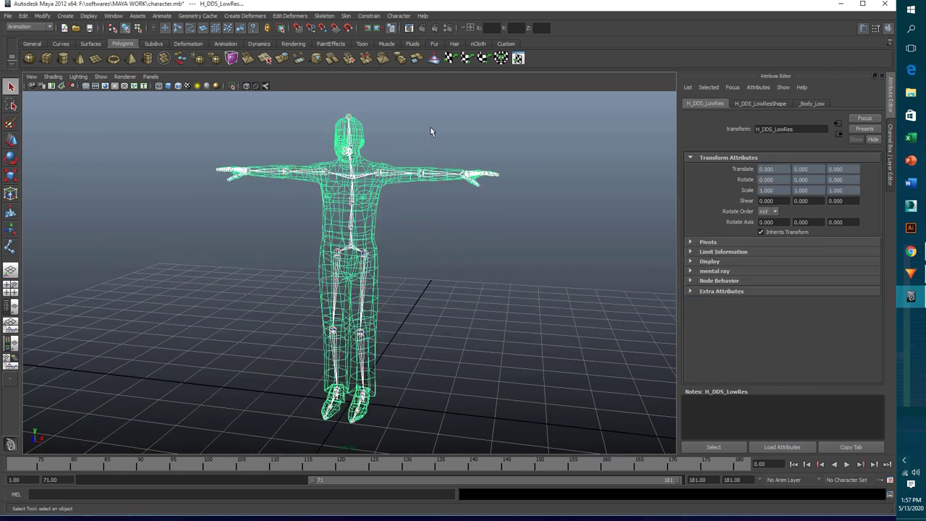
click(347, 15)
mouse_move(365, 30)
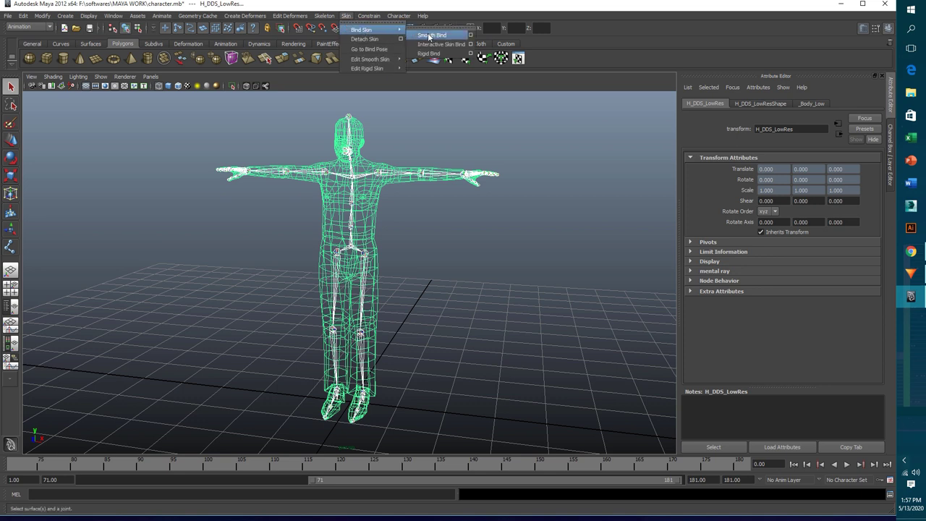
click(429, 36)
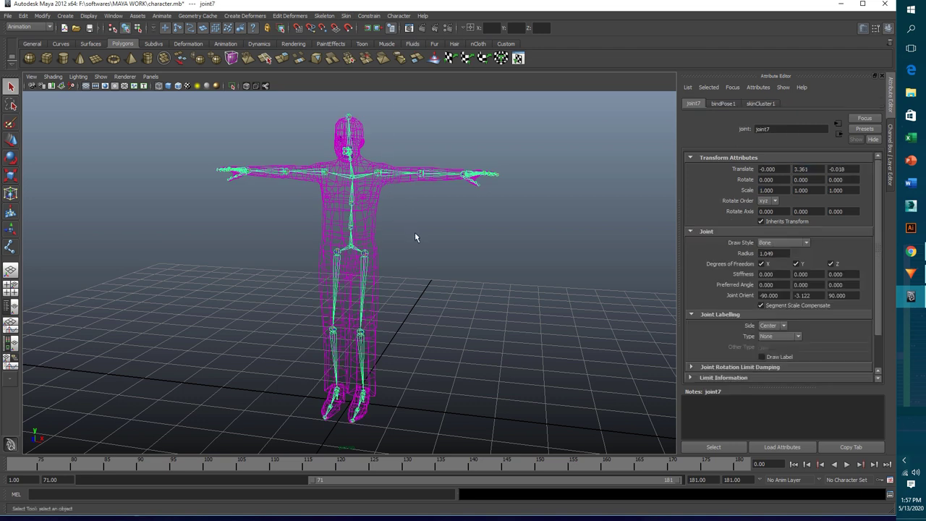
- Rotate shoulder joint26 to swing the arm down and view the mesh smooth-shaded
alt+middle_drag(416, 243, 411, 162)
scroll(407, 184, up, 2)
alt+drag(403, 204, 326, 206)
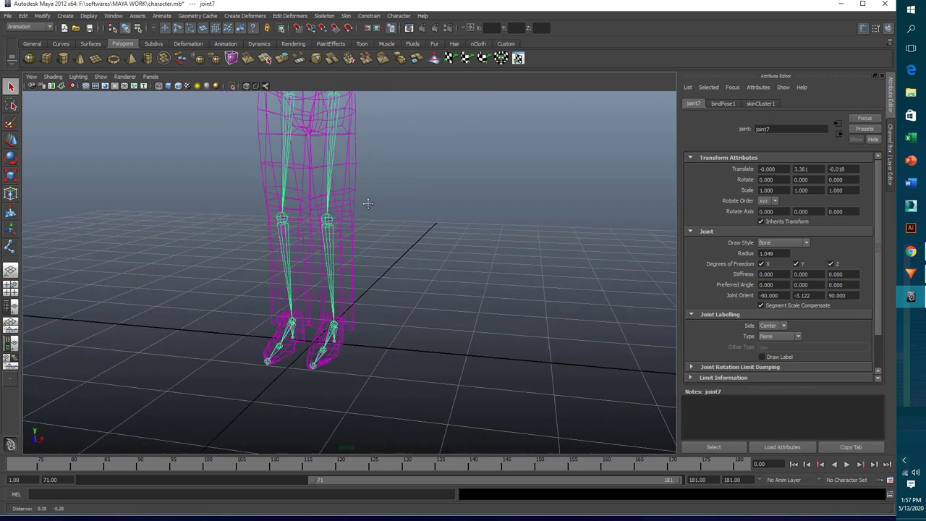
click(353, 219)
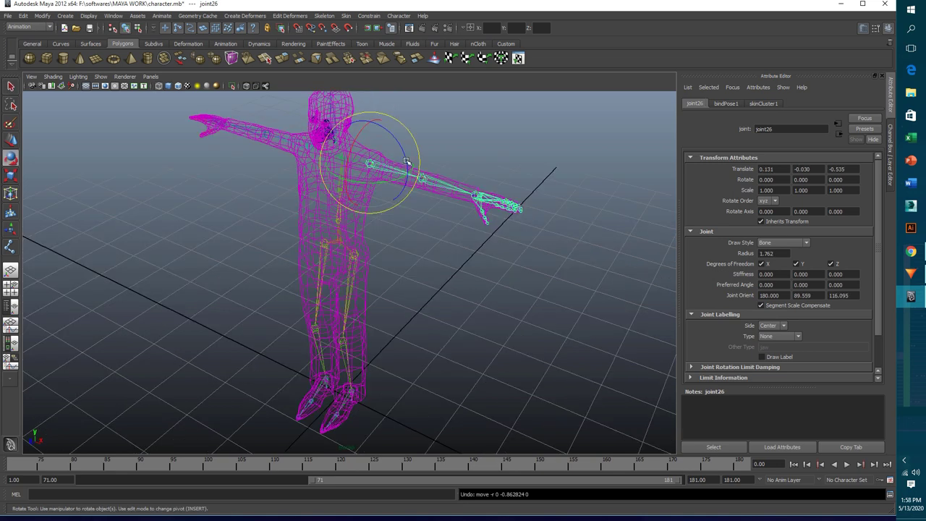
mouse_move(402, 152)
mouse_down()
mouse_move(416, 149)
mouse_move(416, 202)
mouse_up()
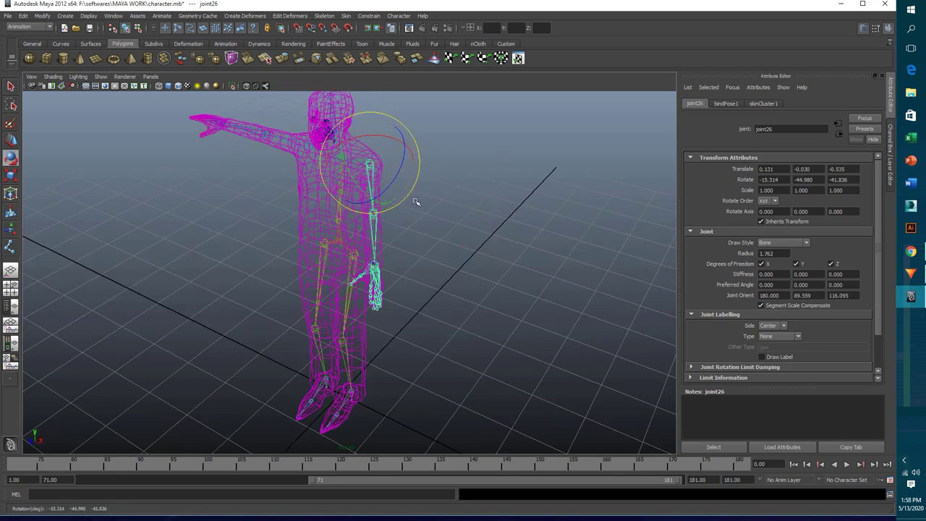
key(5)
- Raise the arm overhead, then undo the rotations to return it to T-pose
mouse_move(423, 258)
alt+mouse_down()
mouse_move(451, 238)
mouse_move(447, 210)
alt+mouse_up()
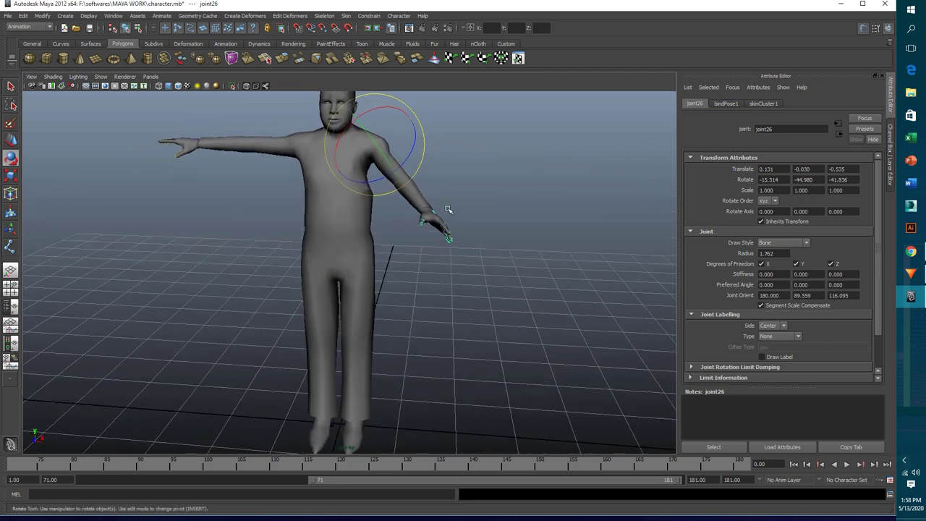
drag(425, 141, 296, 16)
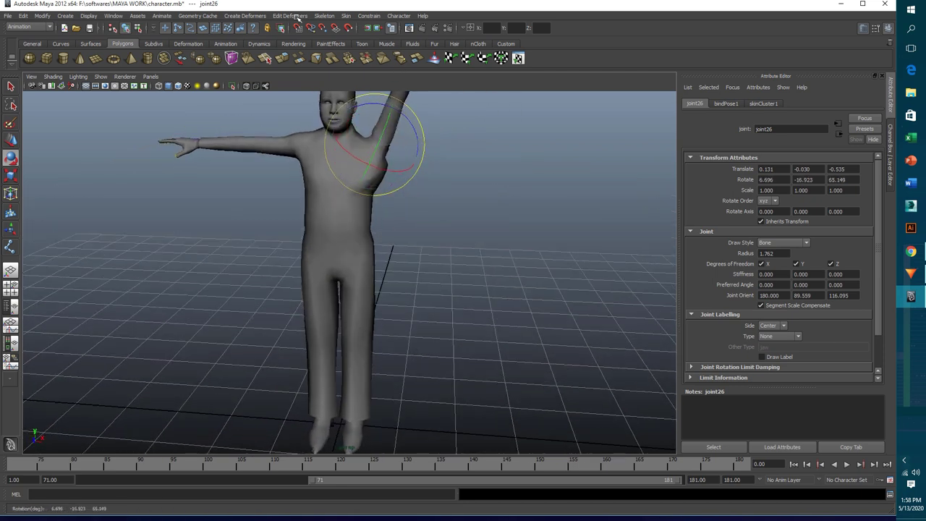
key(ctrl+z)
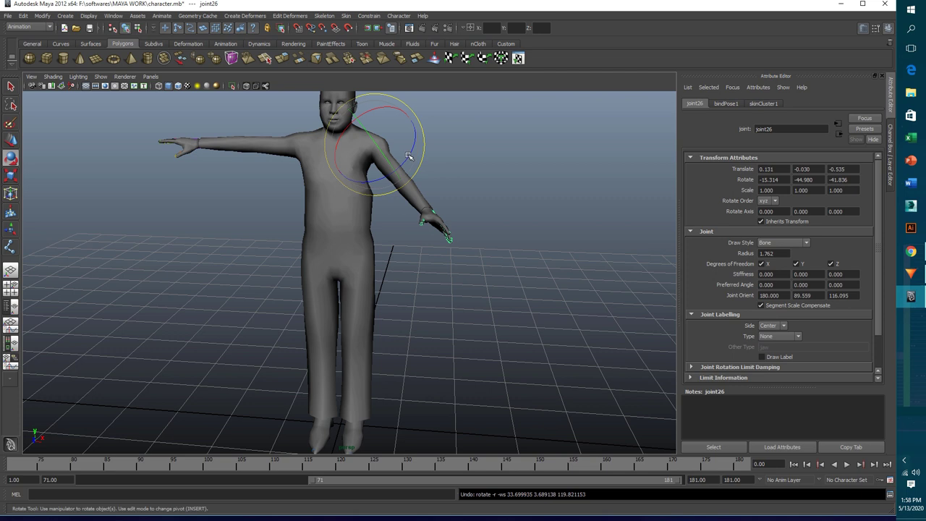
key(ctrl+z)
key(ctrl+z)
mouse_move(382, 154)
mouse_down()
mouse_move(438, 151)
mouse_move(393, 183)
mouse_up()
key(ctrl+z)
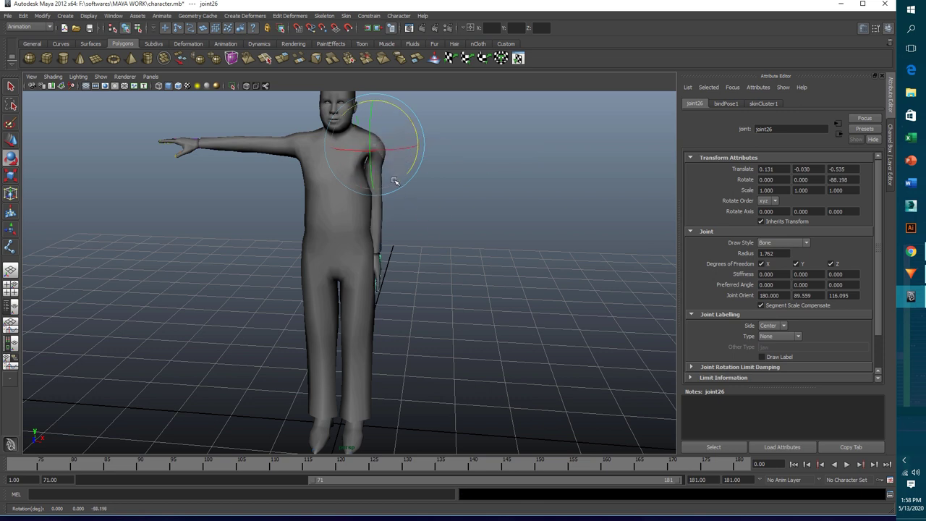
key(ctrl+z)
mouse_move(384, 257)
alt+mouse_down()
mouse_move(384, 227)
mouse_move(378, 256)
alt+mouse_up()
- Bend the leg at the knee in wireframe and shaded views, then undo the last rotation
key(w)
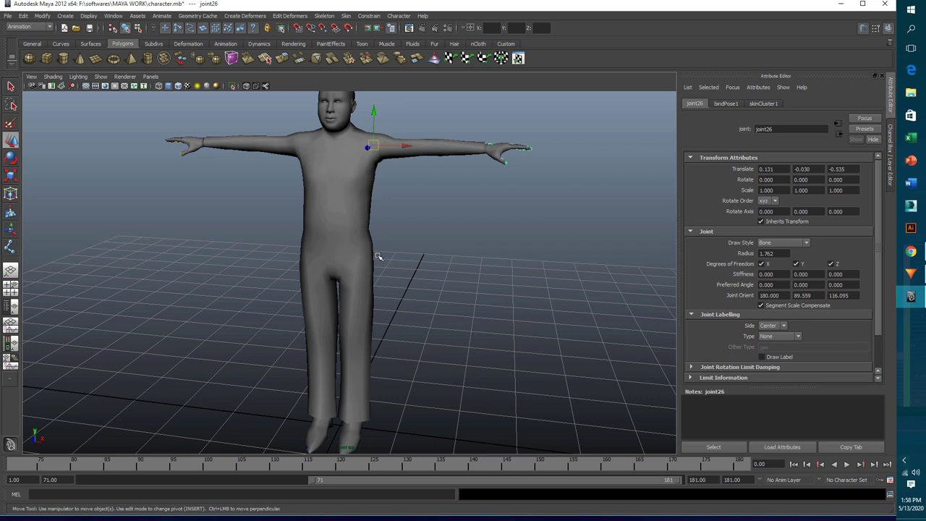
key(4)
mouse_move(374, 256)
alt+middle_down()
mouse_move(384, 209)
mouse_move(415, 217)
alt+middle_up()
mouse_move(415, 217)
alt+mouse_down()
mouse_move(453, 223)
mouse_move(360, 267)
mouse_move(395, 291)
alt+mouse_up()
click(427, 179)
click(371, 277)
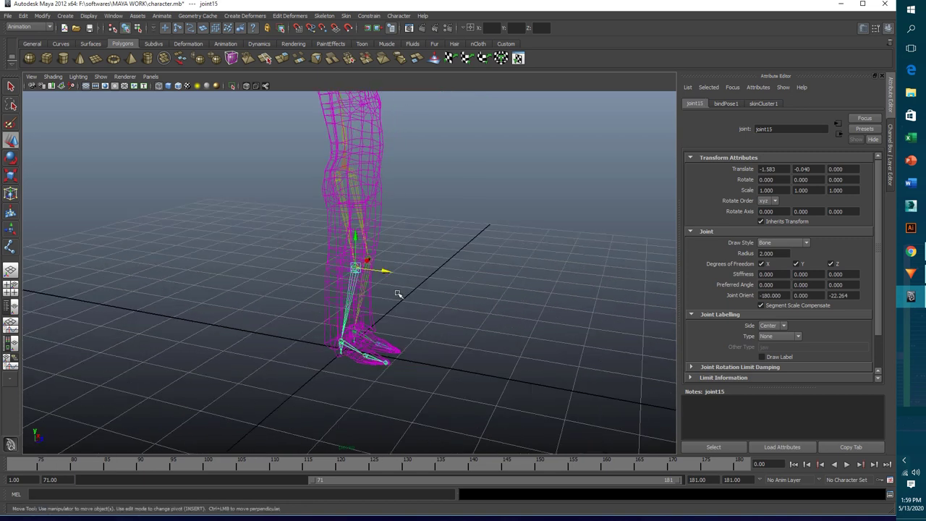
key(e)
drag(389, 243, 398, 309)
key(5)
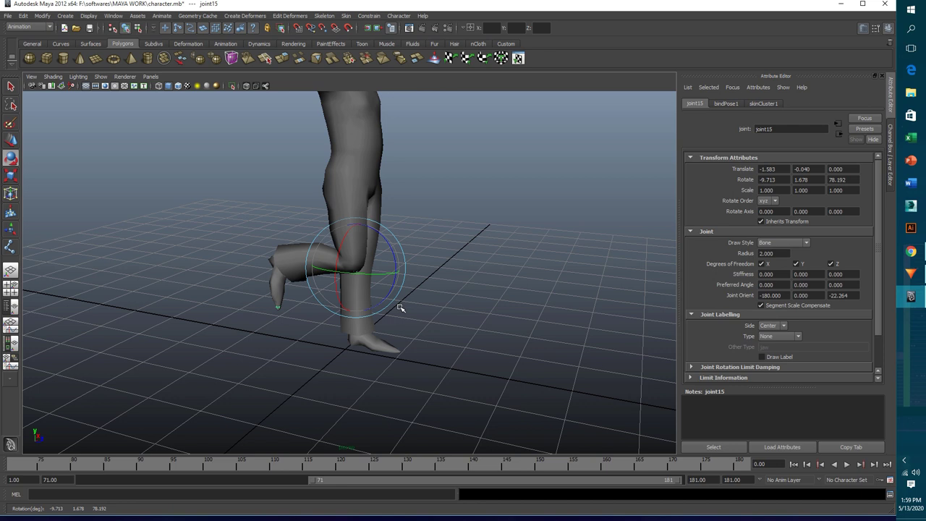
mouse_move(391, 259)
mouse_down()
mouse_move(357, 257)
mouse_move(361, 264)
mouse_move(351, 242)
mouse_up()
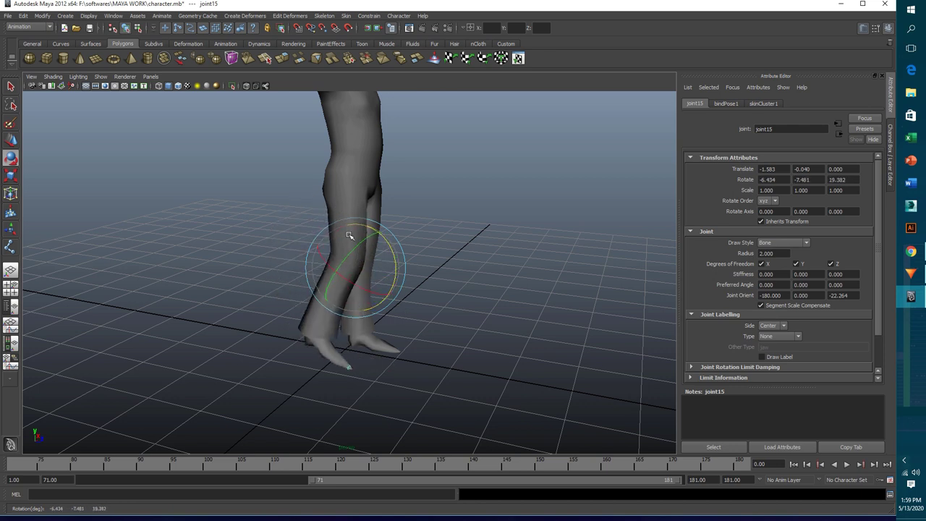
key(ctrl+z)
key(ctrl+z)
- Bend the knee again from a lower side view and undo it so the leg hangs straight
alt+drag(423, 290, 381, 260)
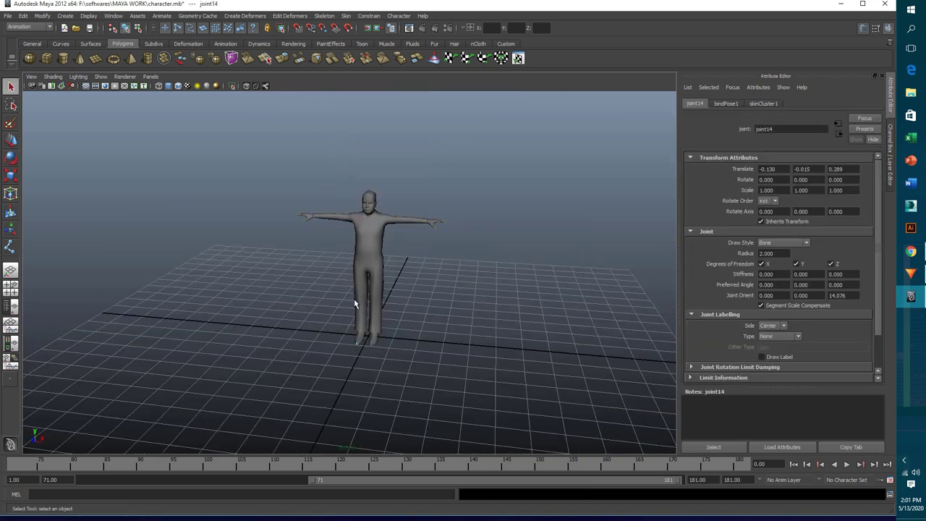
click(359, 302)
key(e)
drag(358, 293, 335, 353)
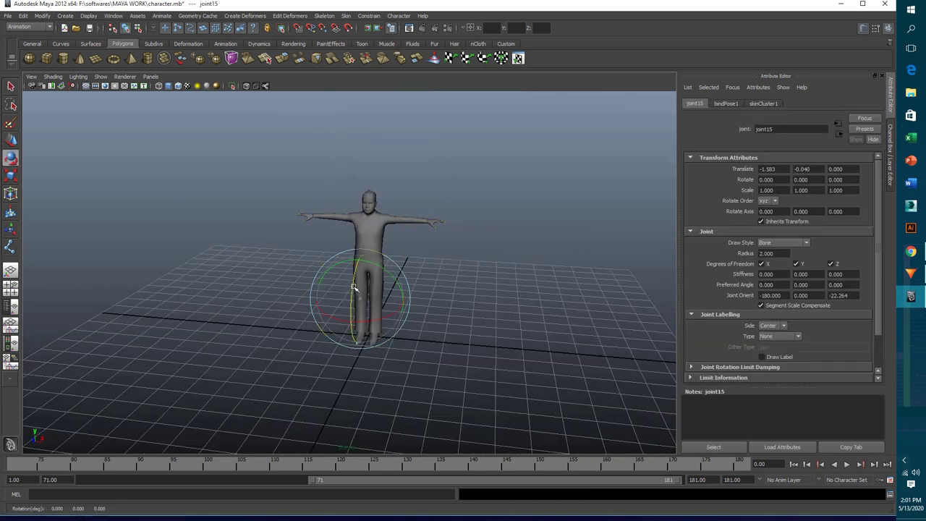
key(ctrl+z)
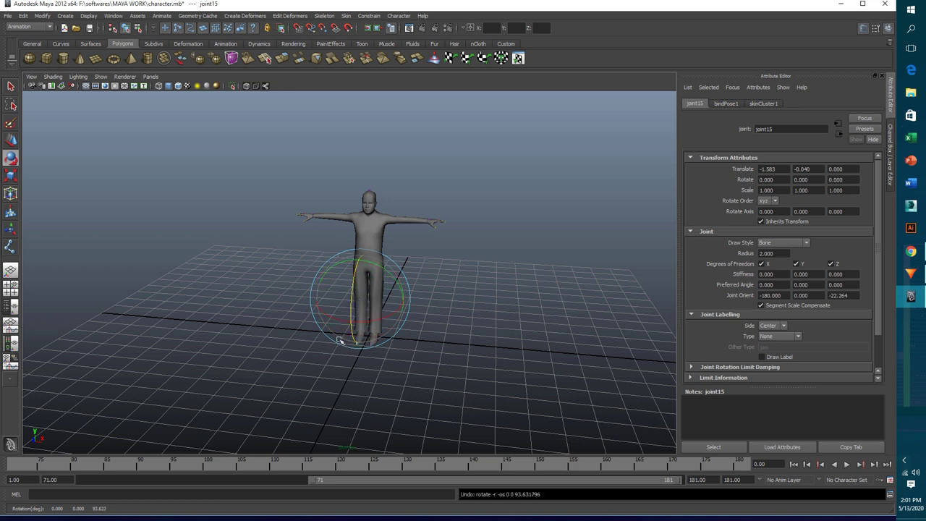